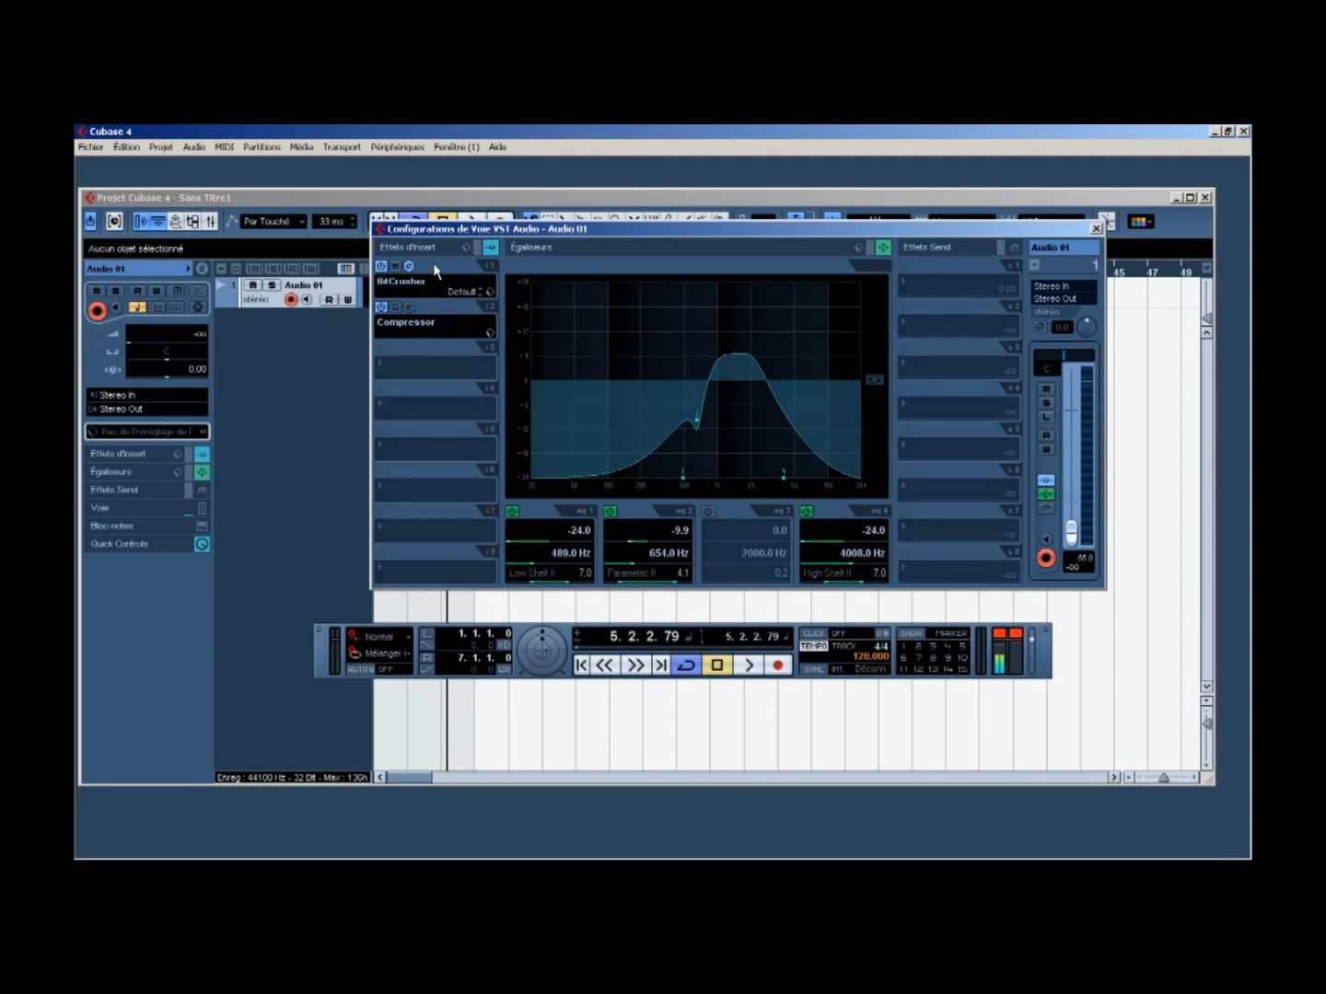
Move the Audio 01 channel settings window clear of the track and play back a short passage
left_click_drag(499, 231, 445, 361)
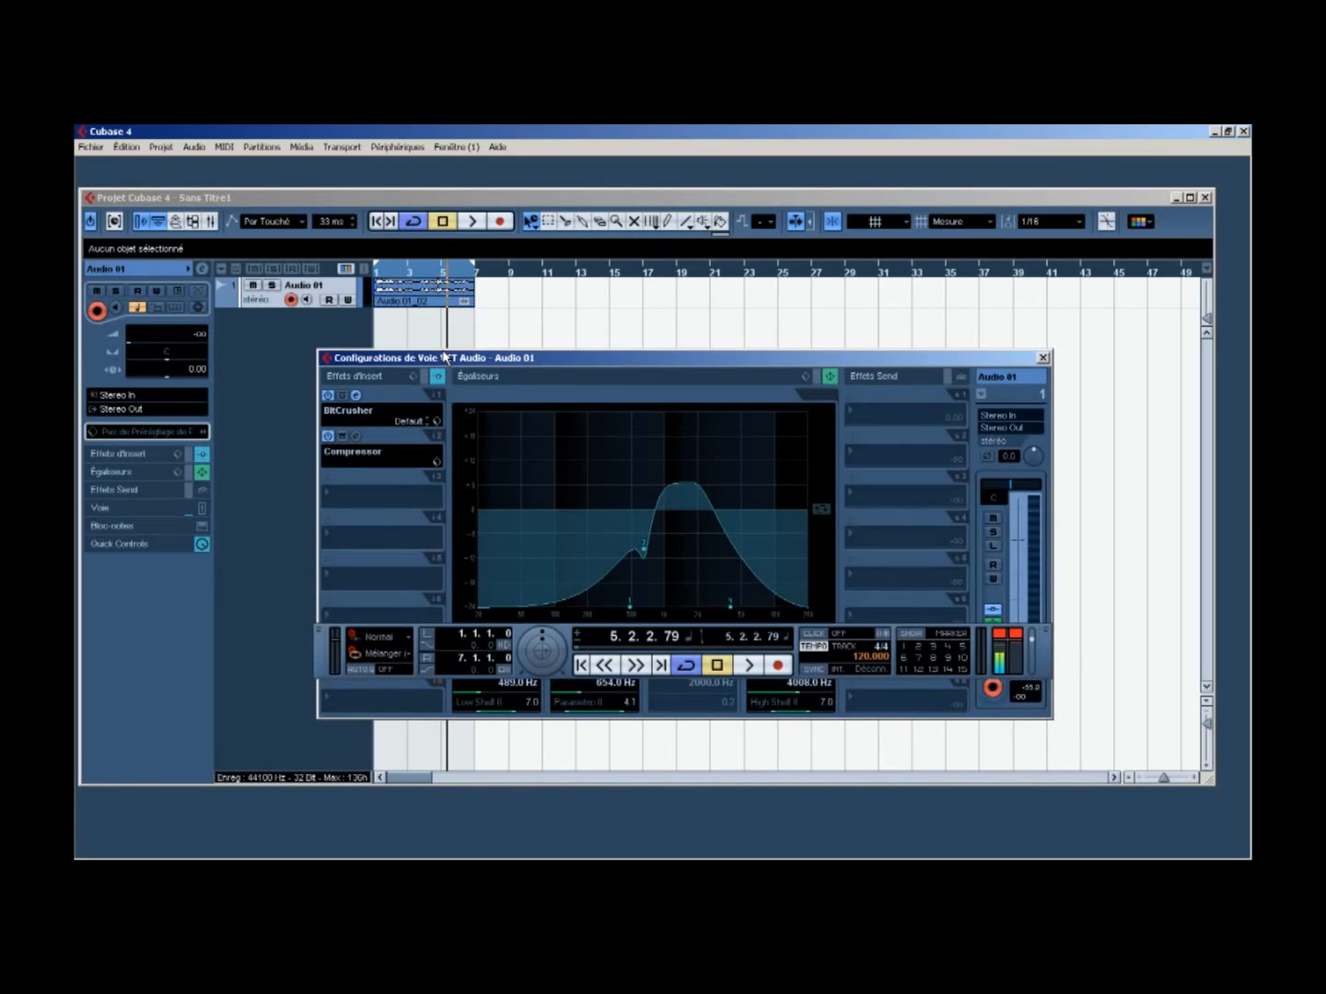
key("space")
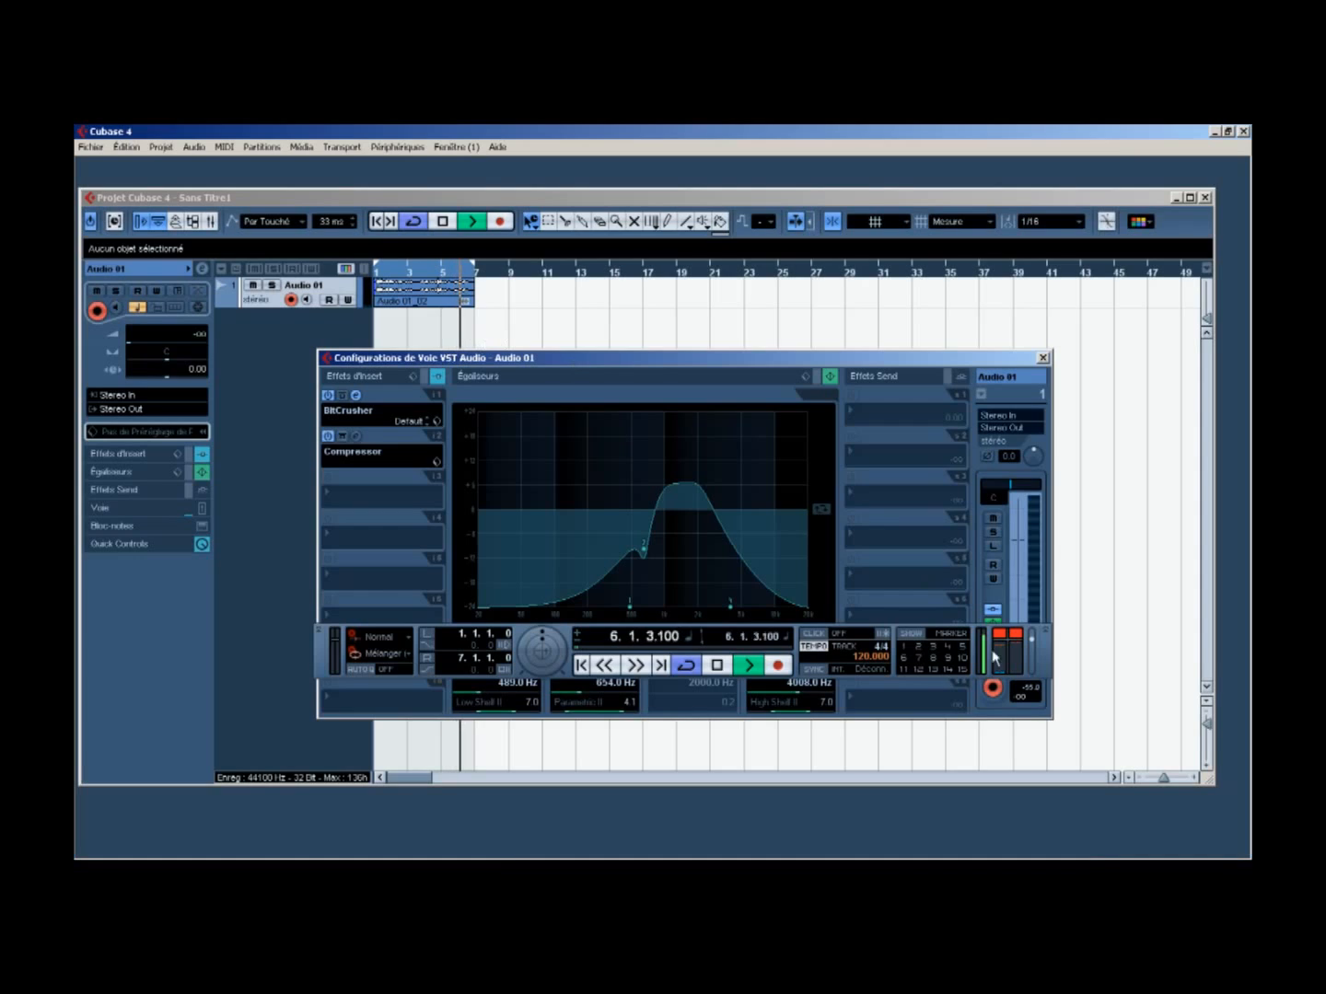
key("space")
Reset the Audio 01 channel volume to 0.00 and play back a short passage to check it
left_click_drag(954, 362, 914, 300)
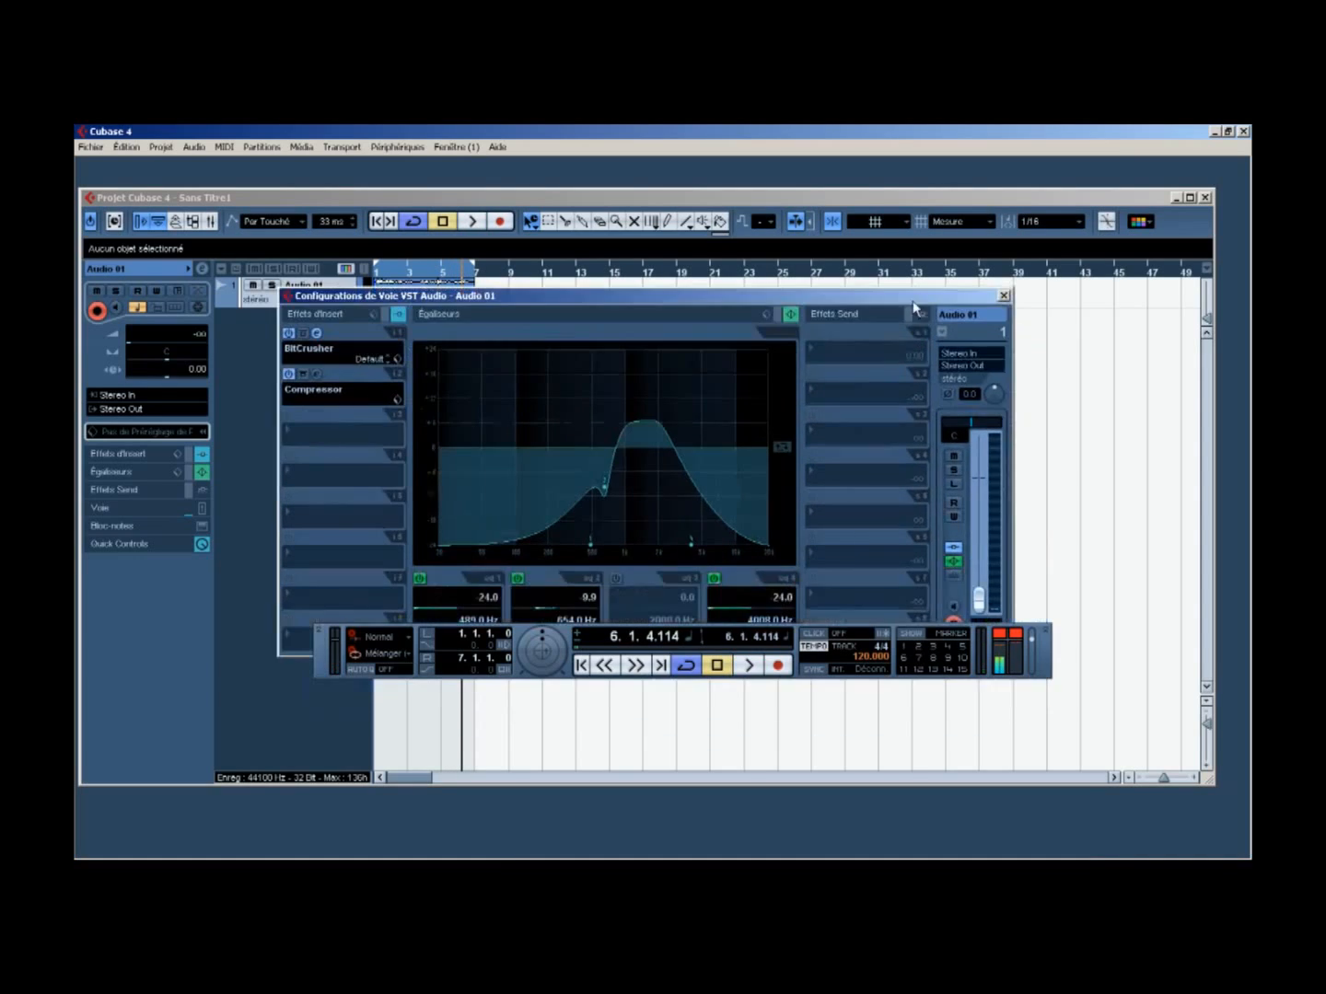
left_click(981, 601, "ctrl")
key("space")
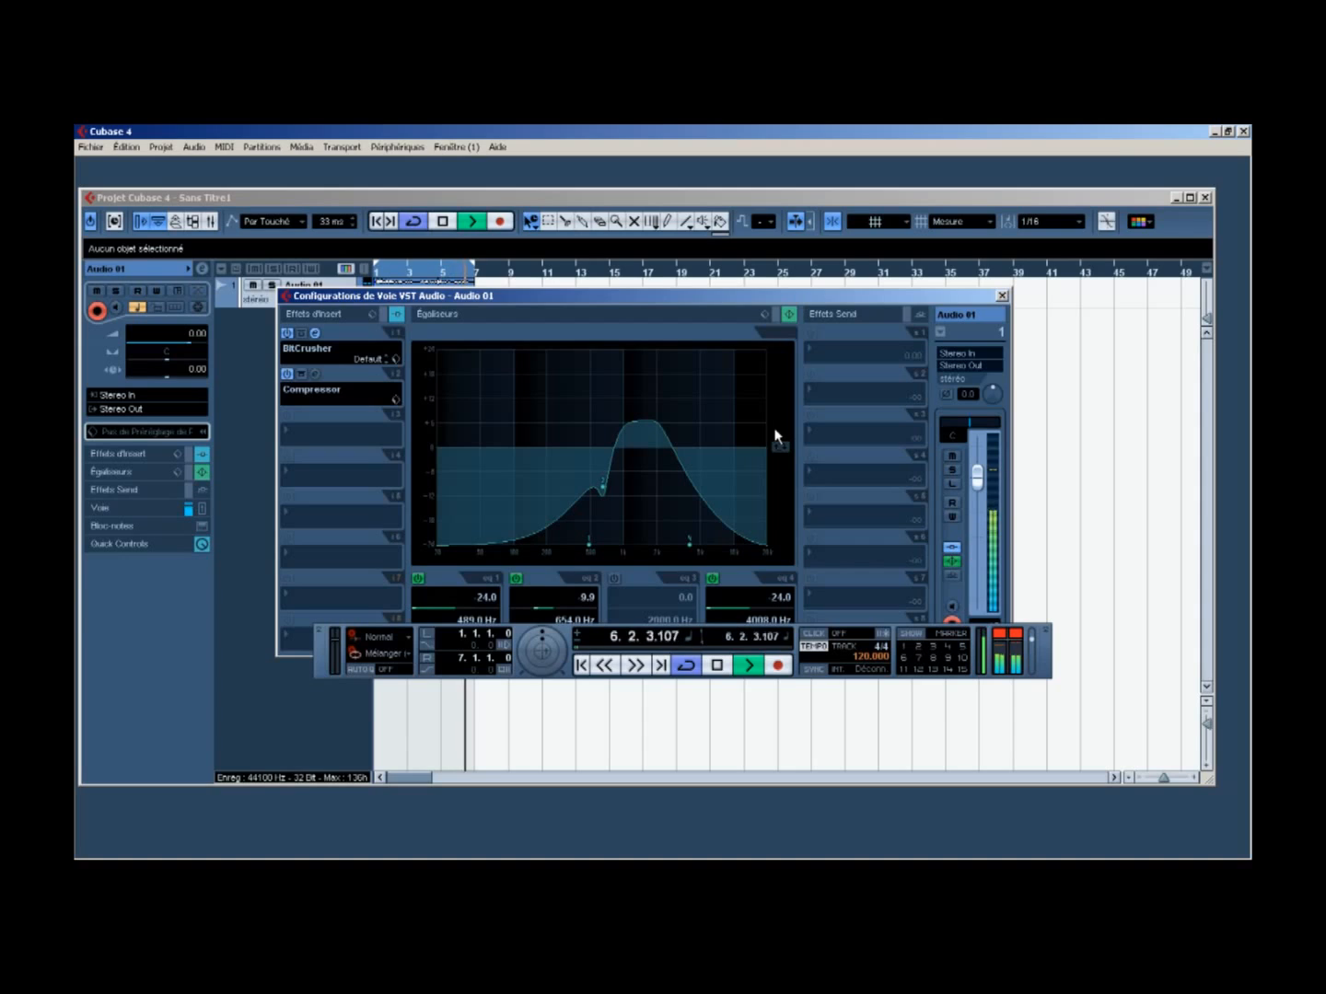
key("space")
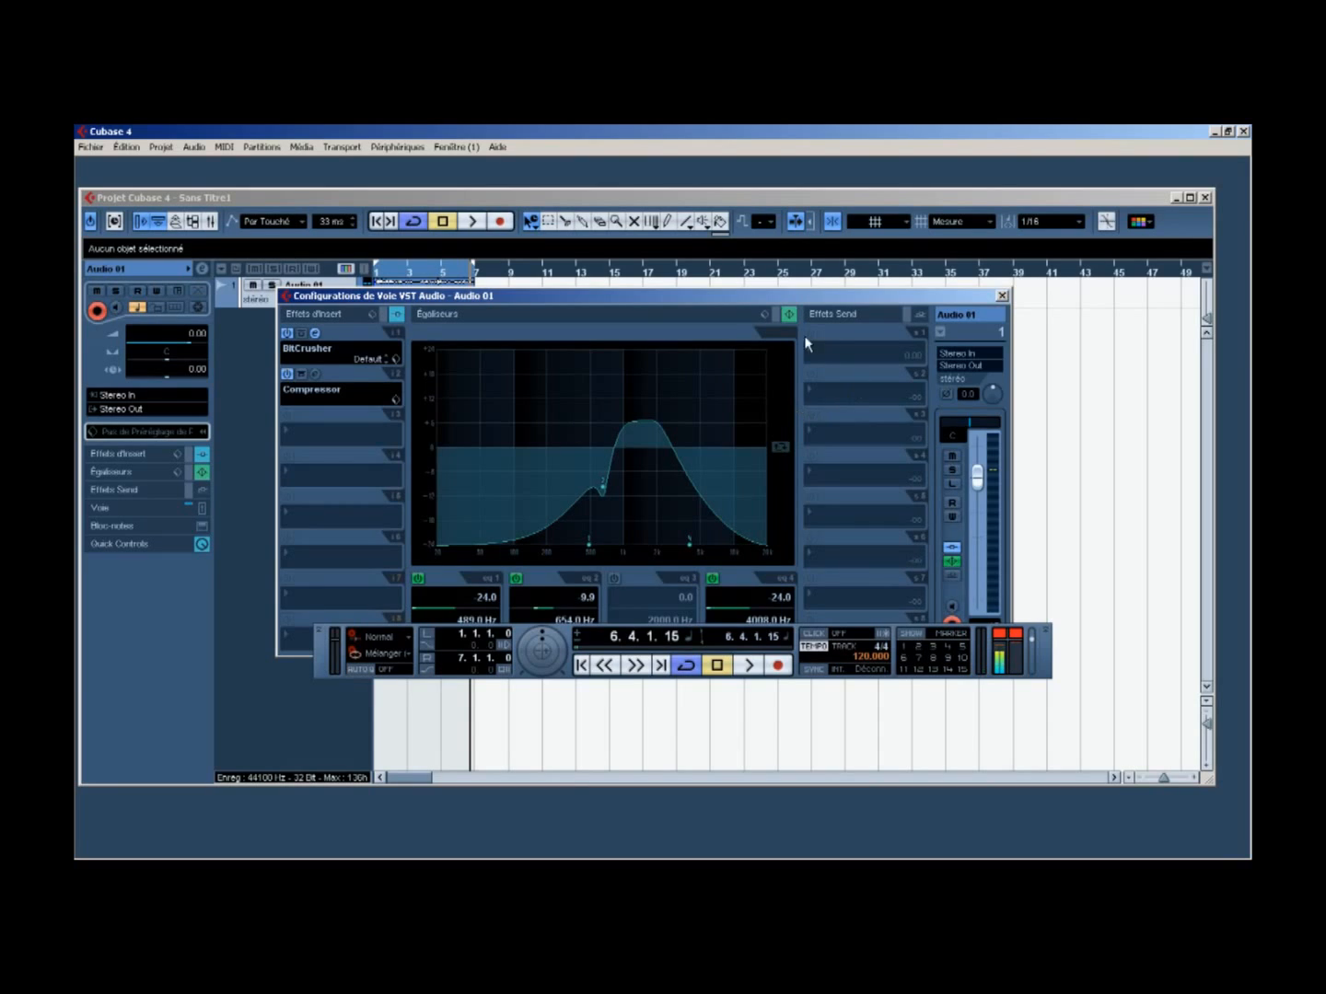
left_click_drag(759, 297, 906, 236)
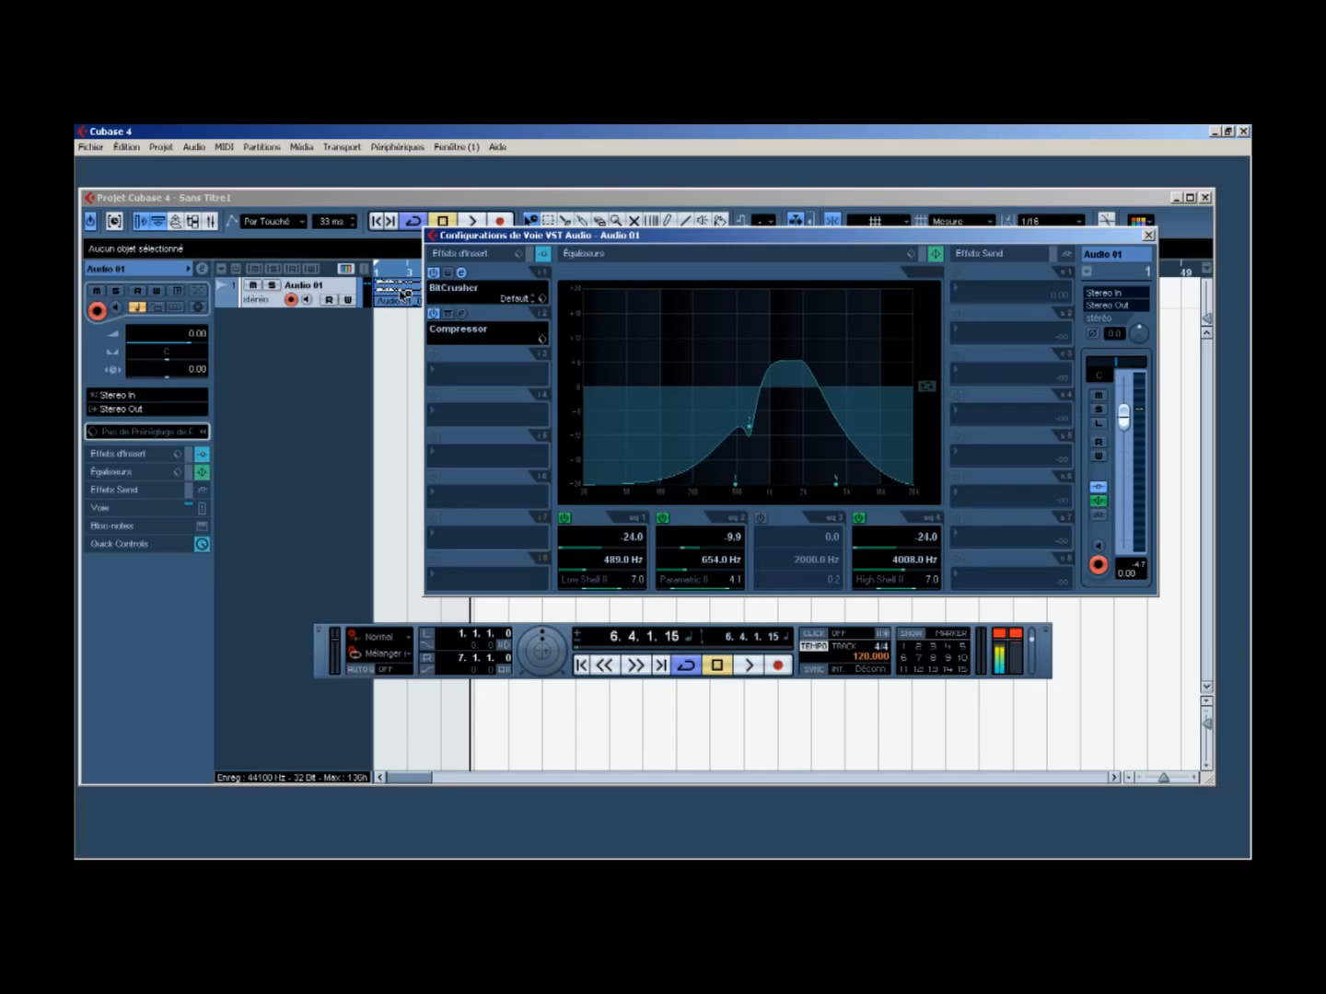
left_click(432, 237)
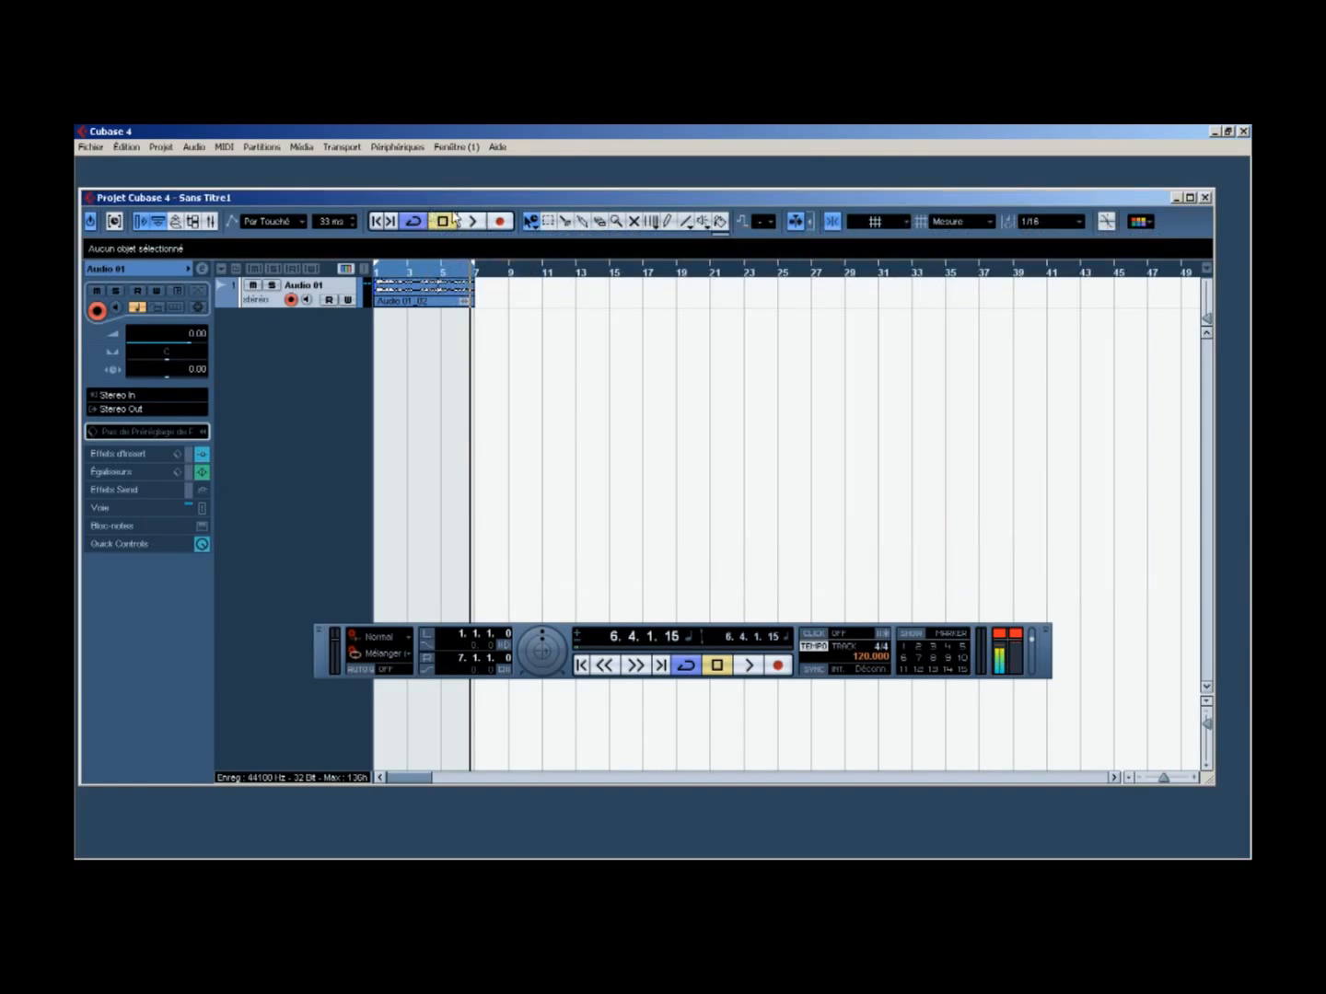
right_click(692, 350)
left_click(703, 358)
right_click(698, 337)
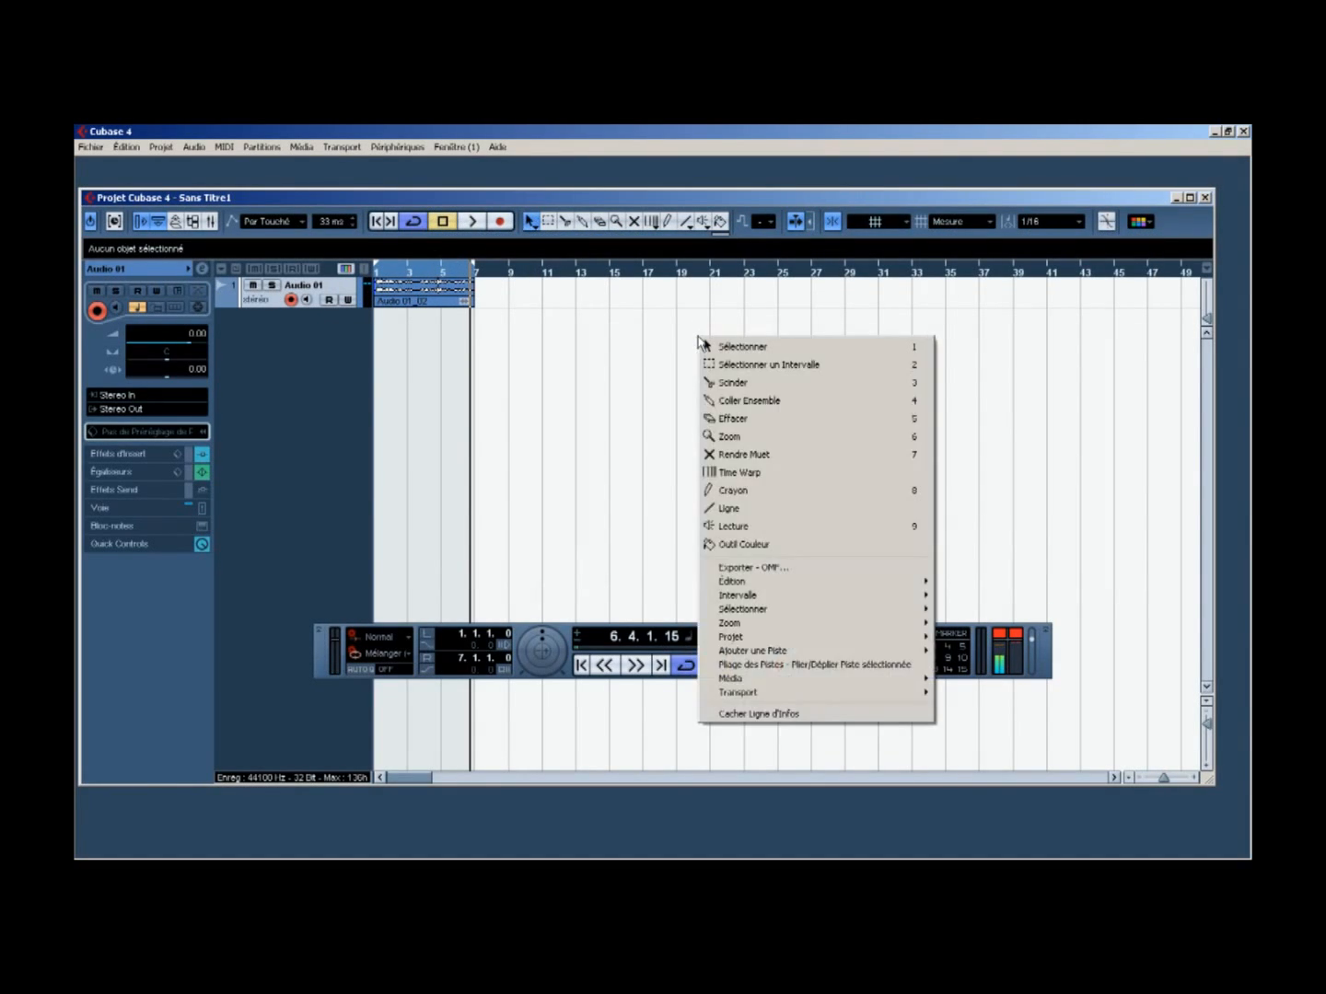
left_click(684, 333)
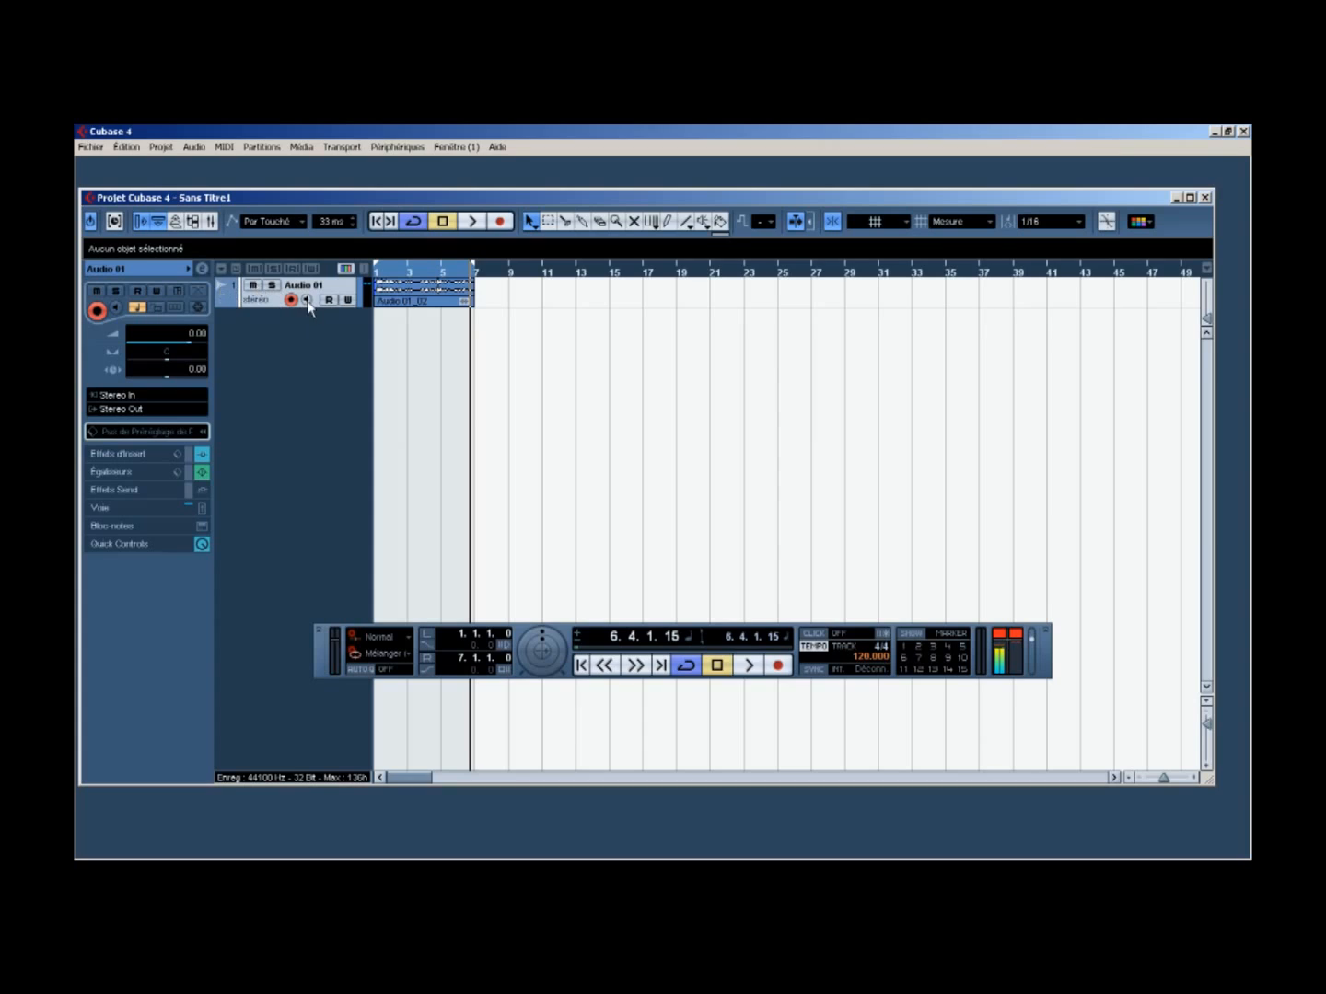
left_click(202, 269)
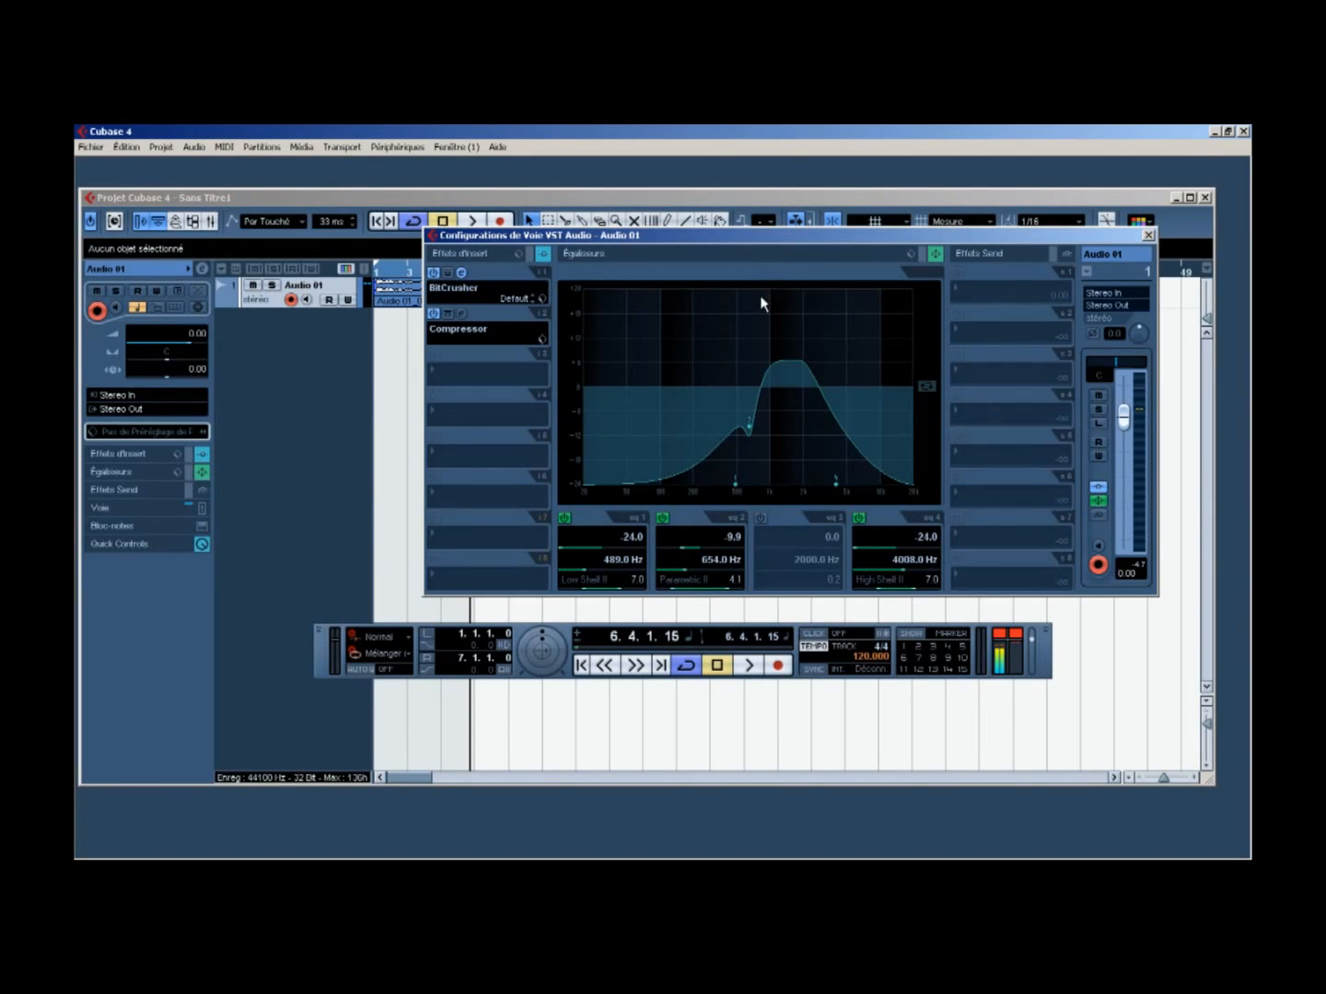
left_click(323, 332)
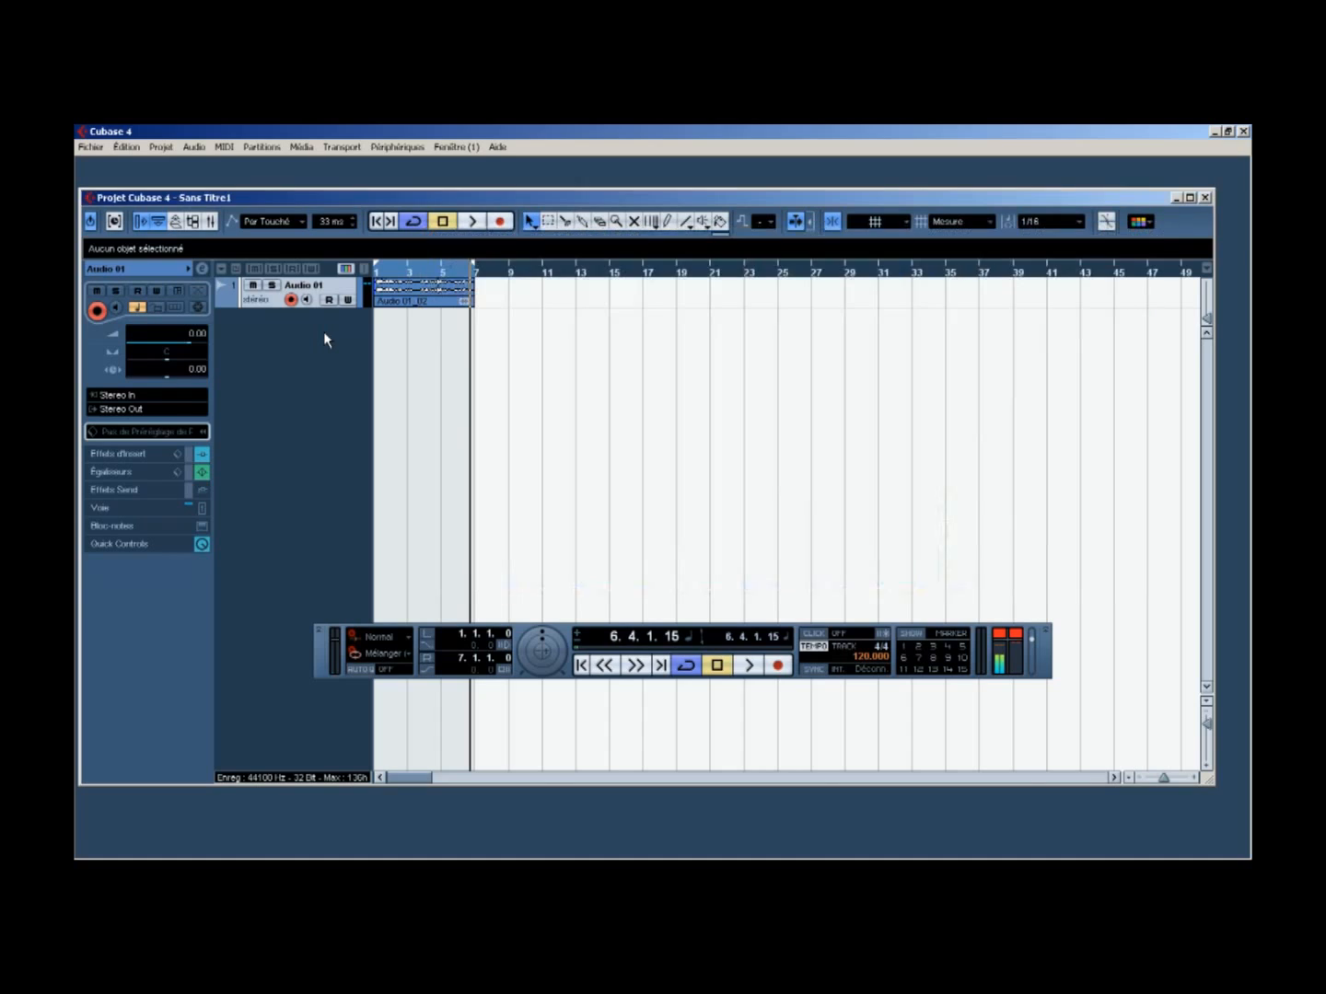
right_click(324, 335)
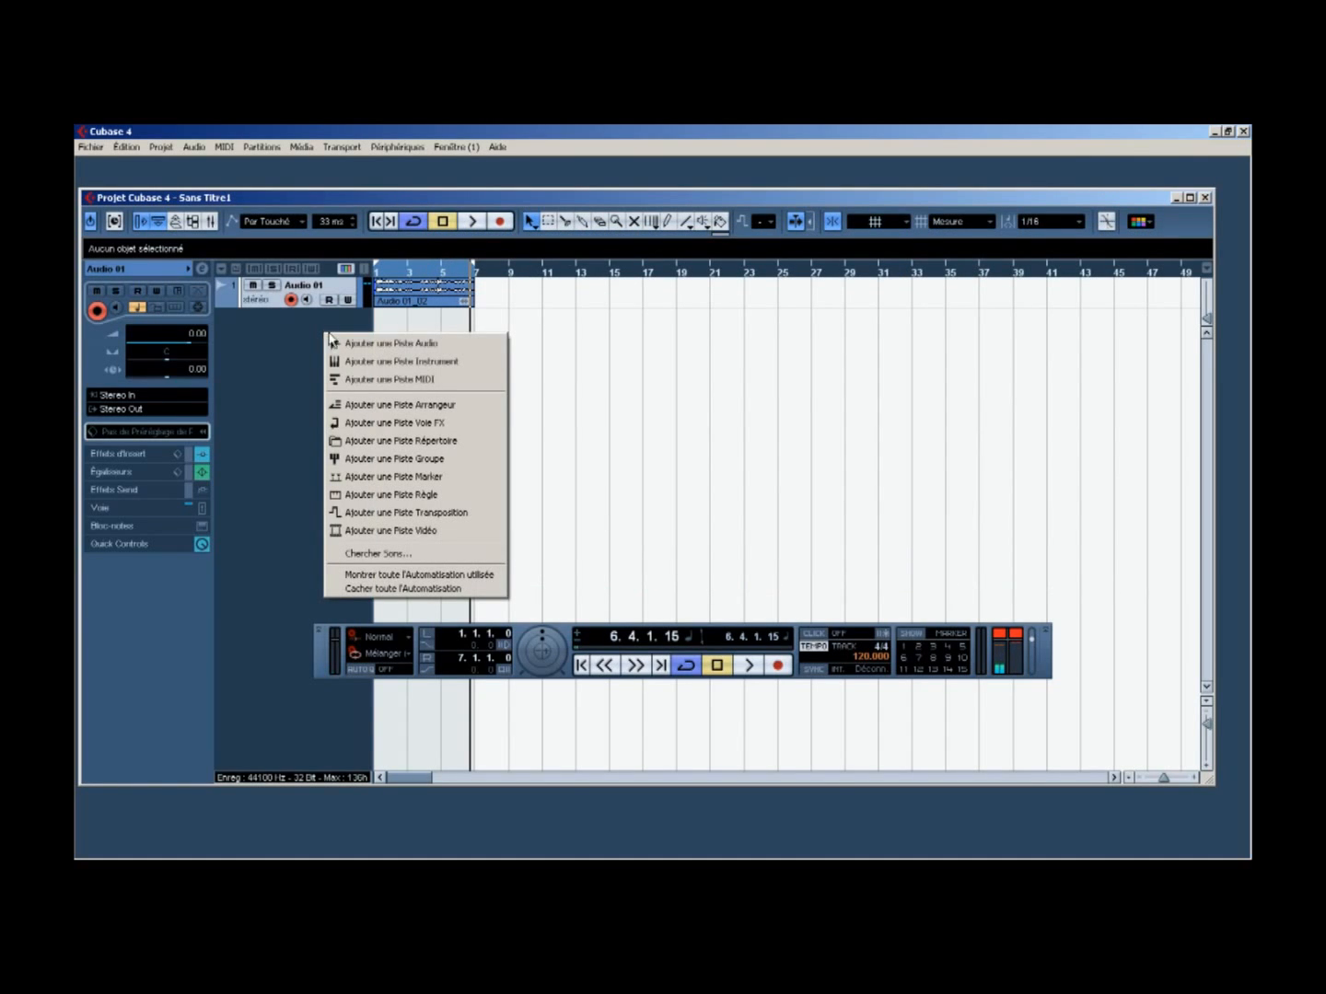
left_click(260, 368)
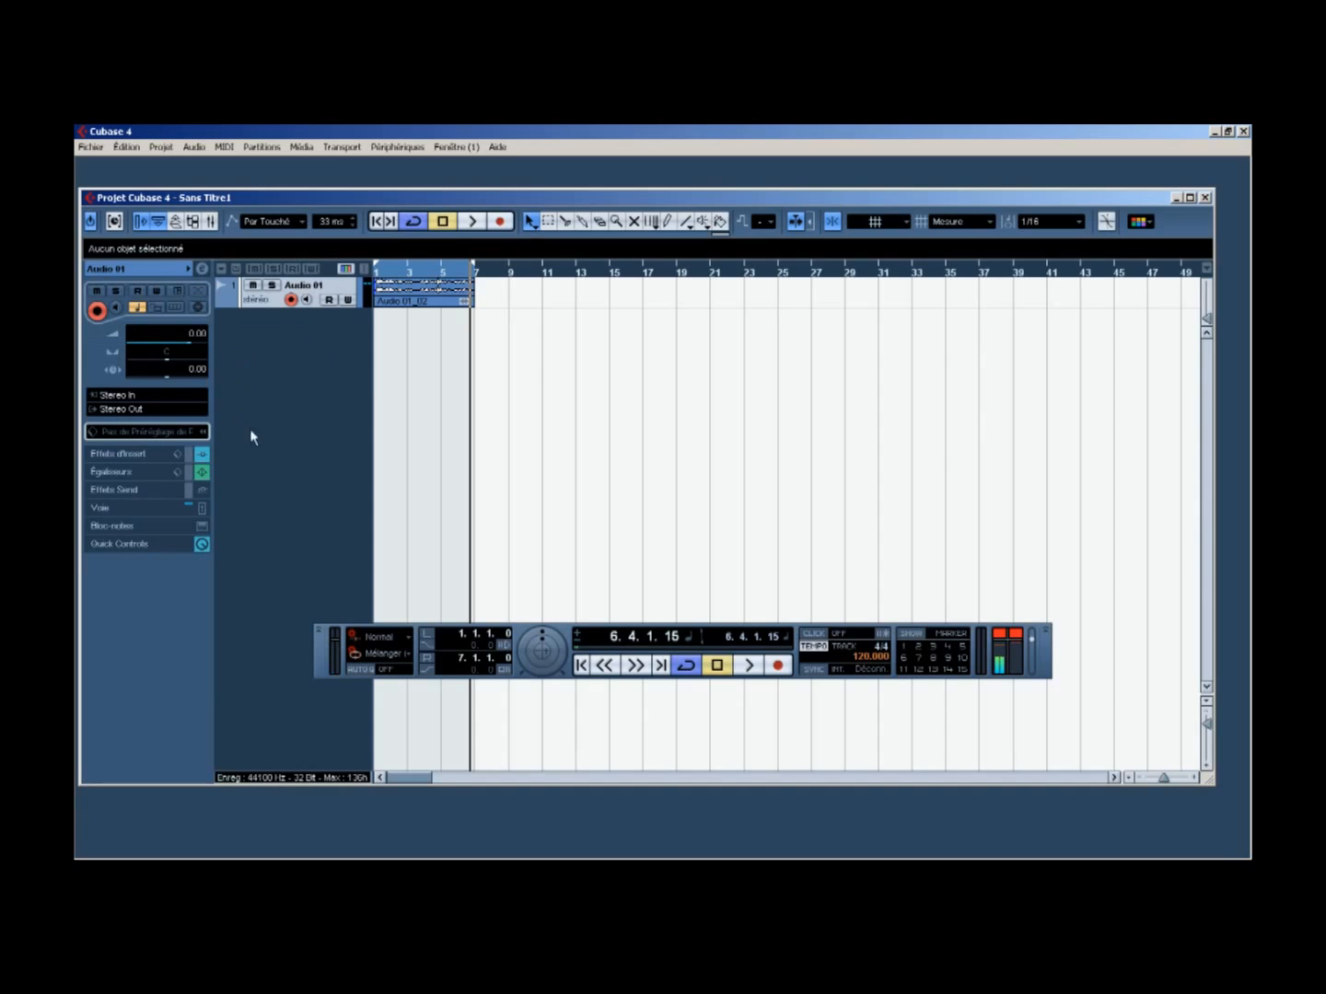
right_click(286, 369)
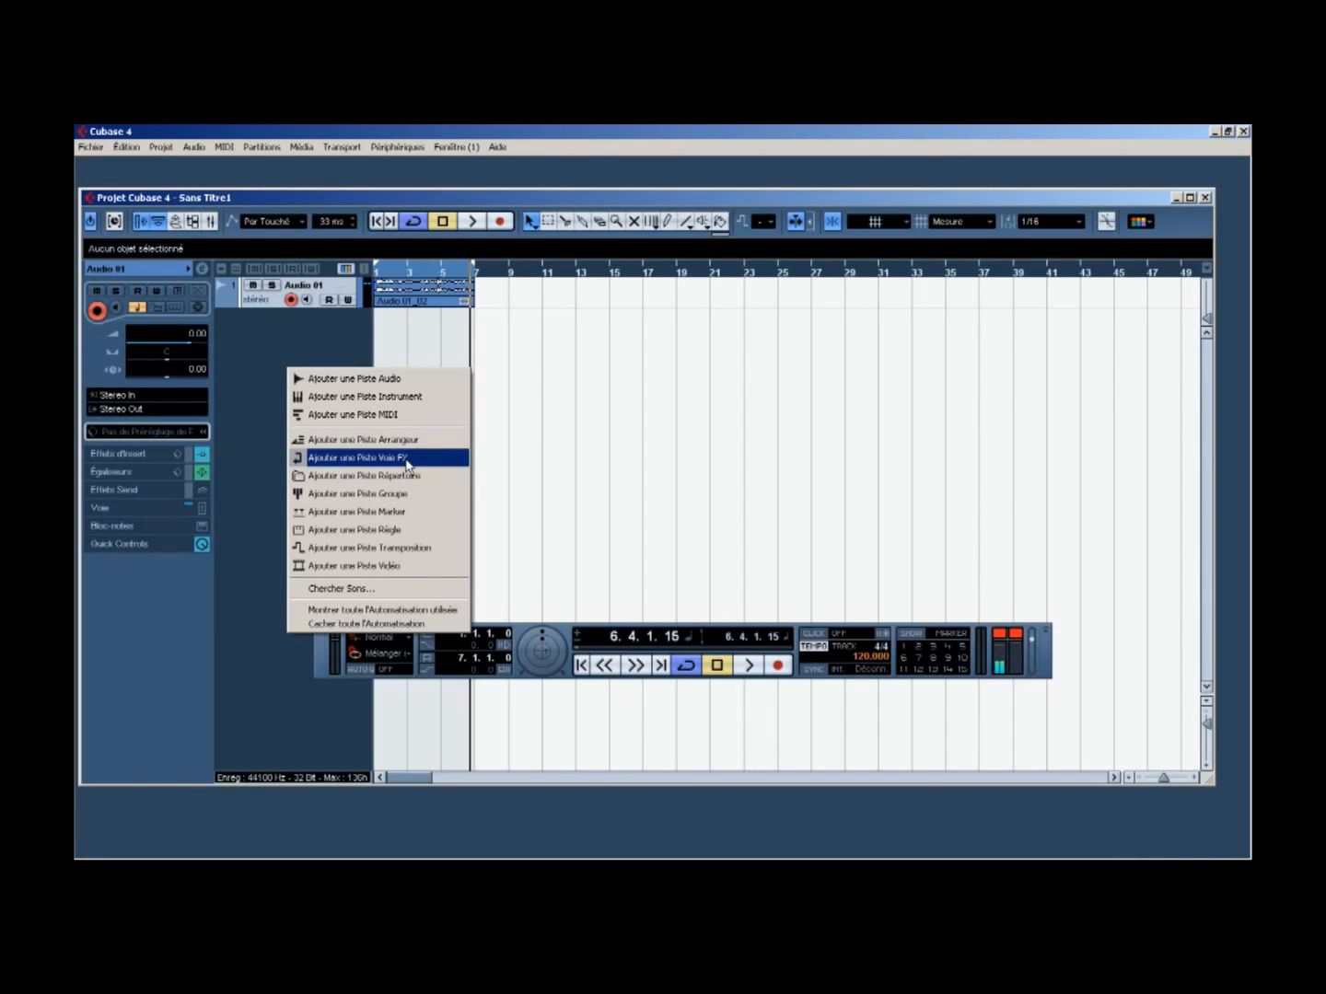
left_click(337, 289)
left_click(199, 268)
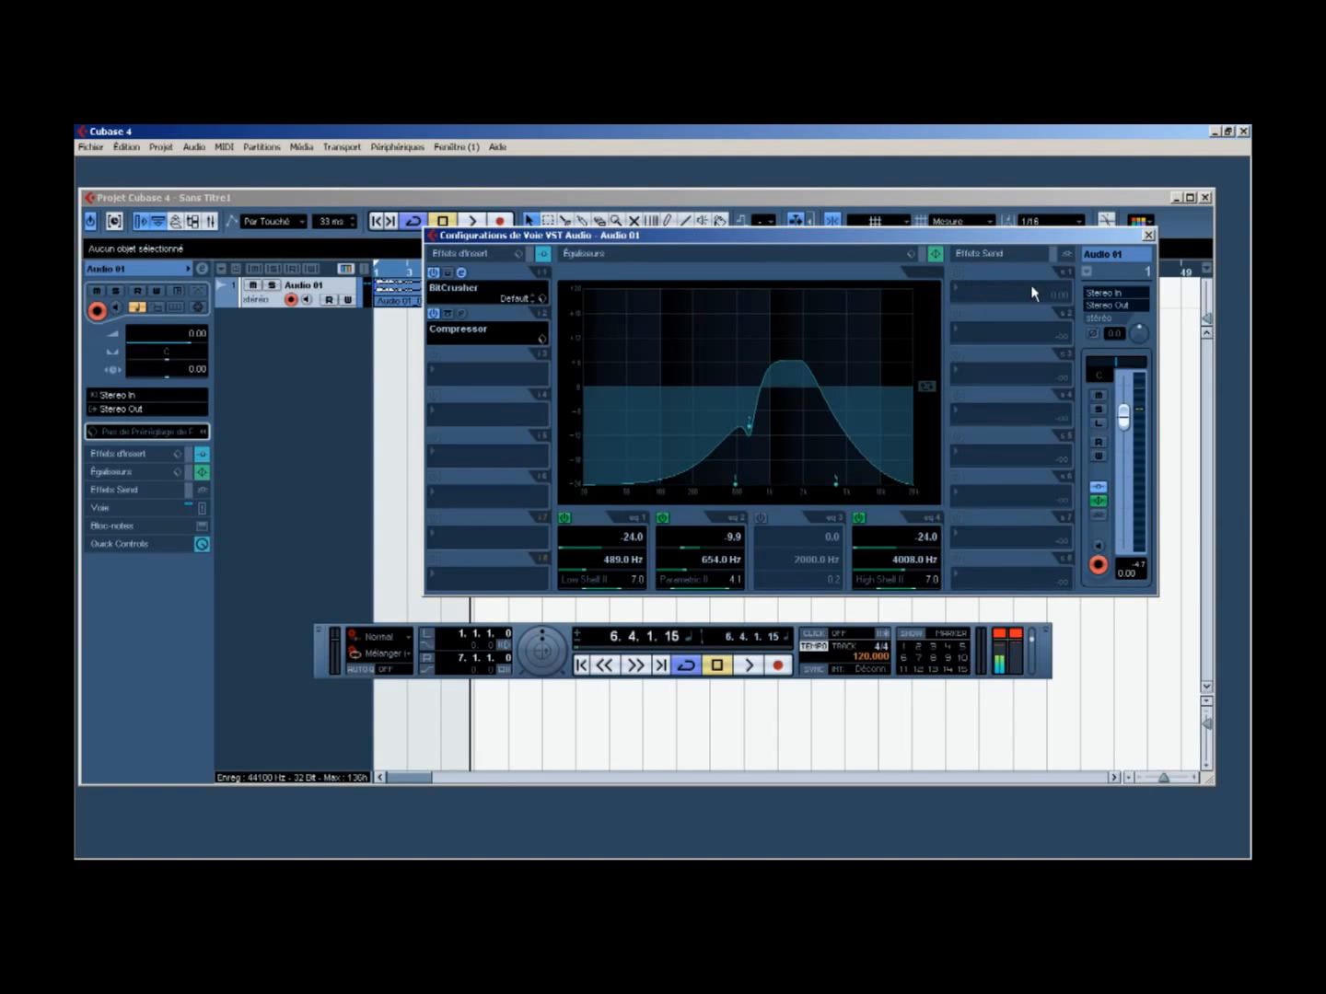
Add an FX channel track with the PingPongDelay effect in Stéréo configuration, and dismiss its plug-in window
left_click(261, 346)
right_click(262, 346)
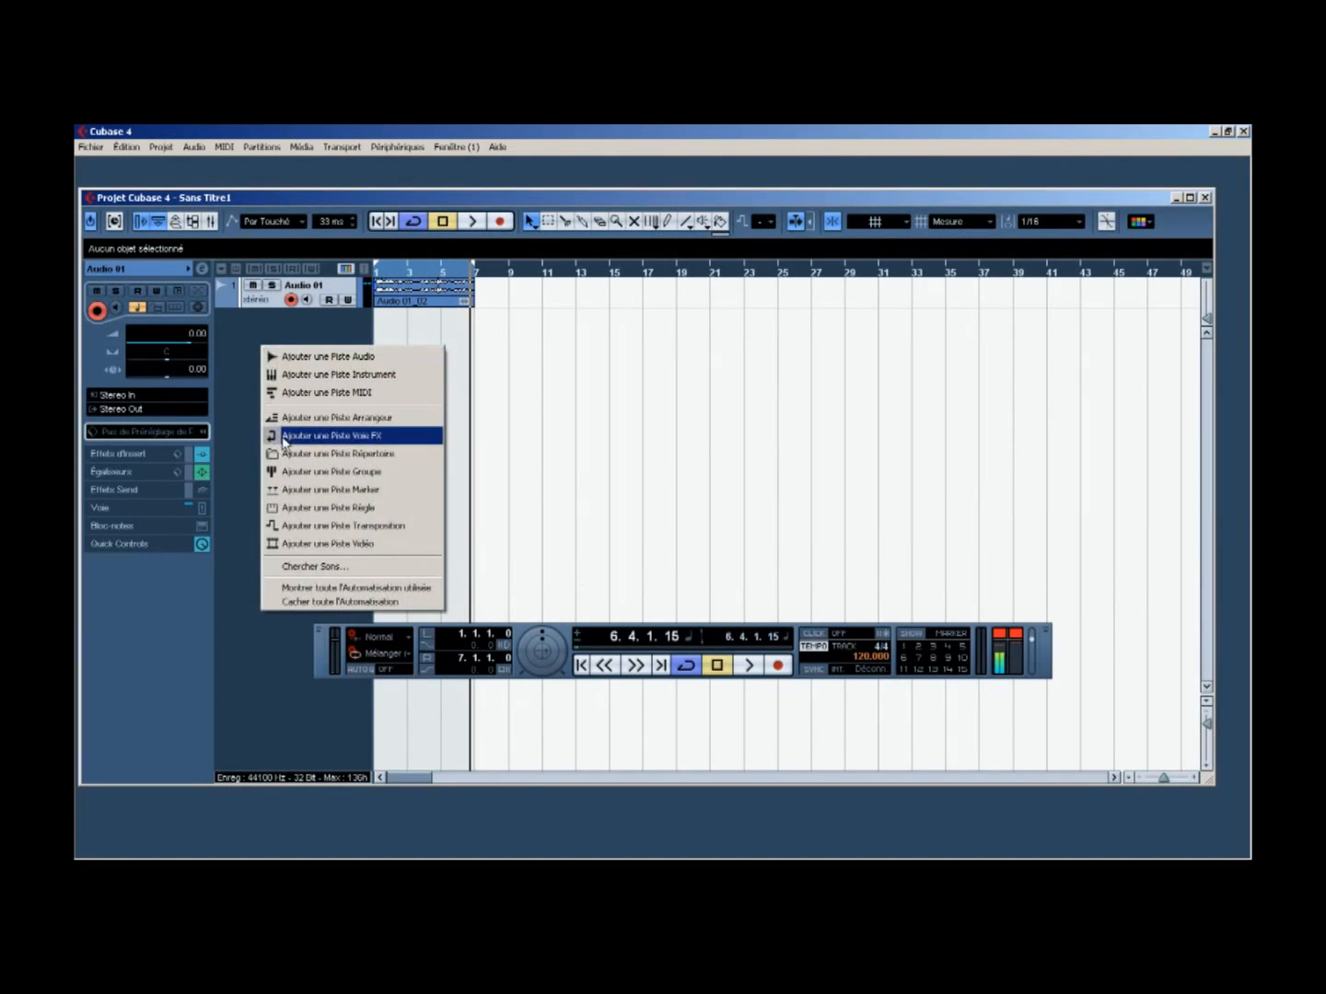
left_click(335, 436)
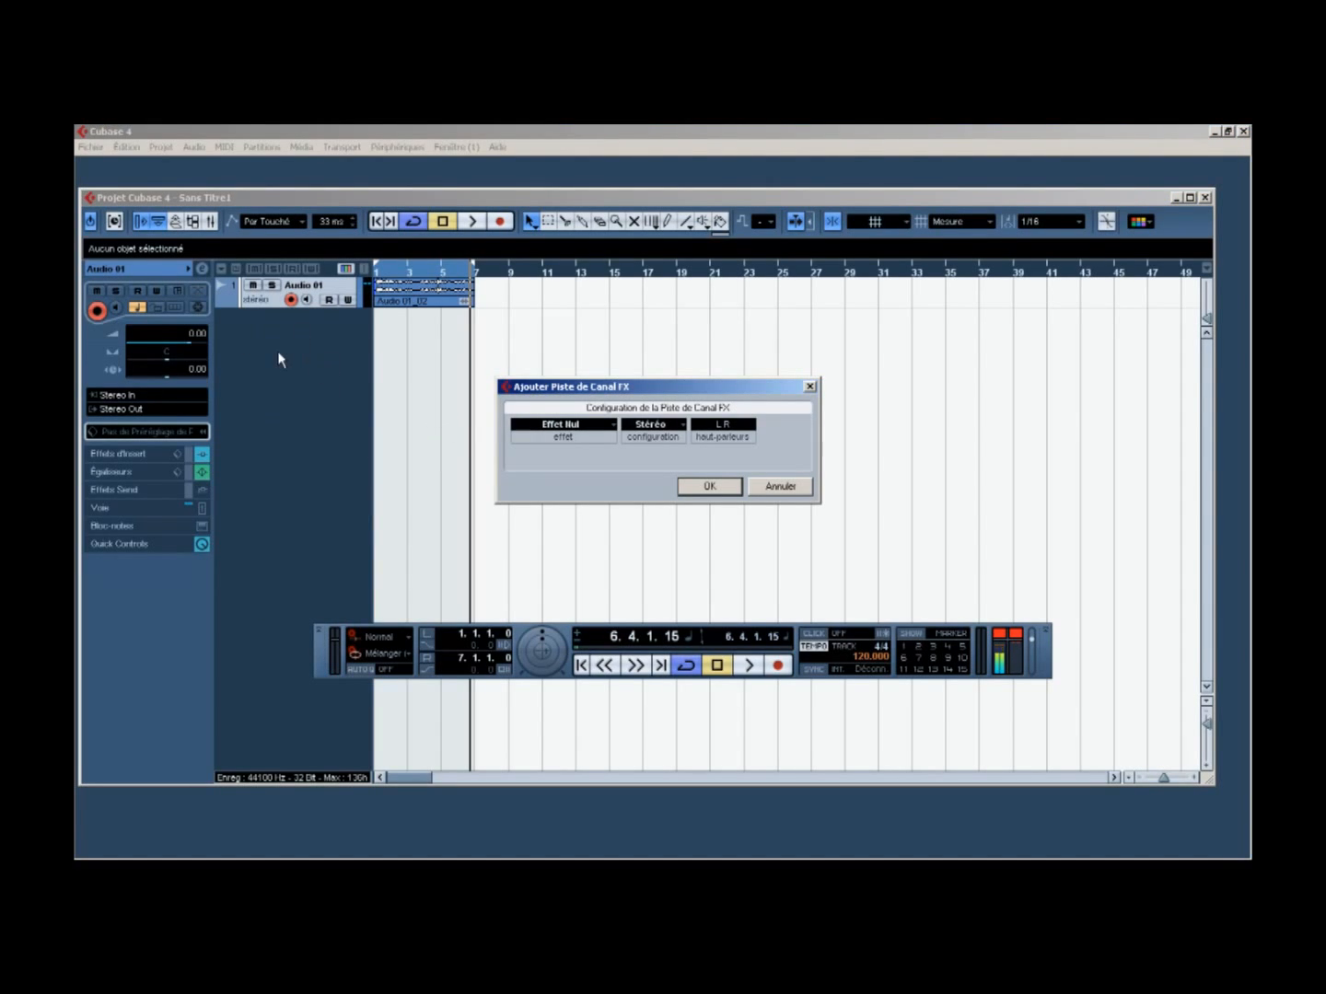
left_click_drag(571, 387, 521, 377)
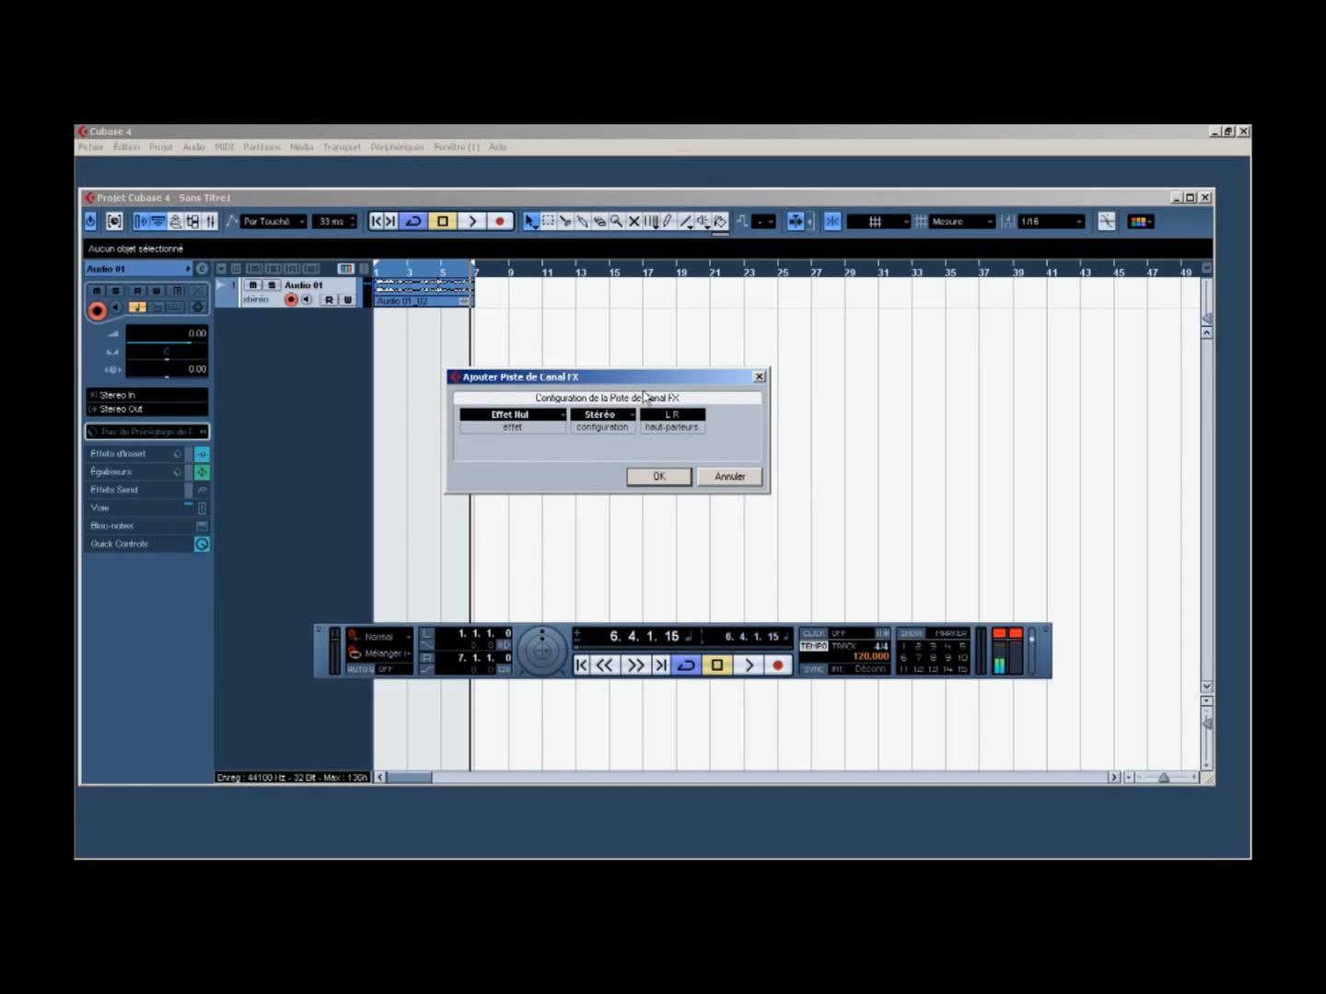
left_click(513, 419)
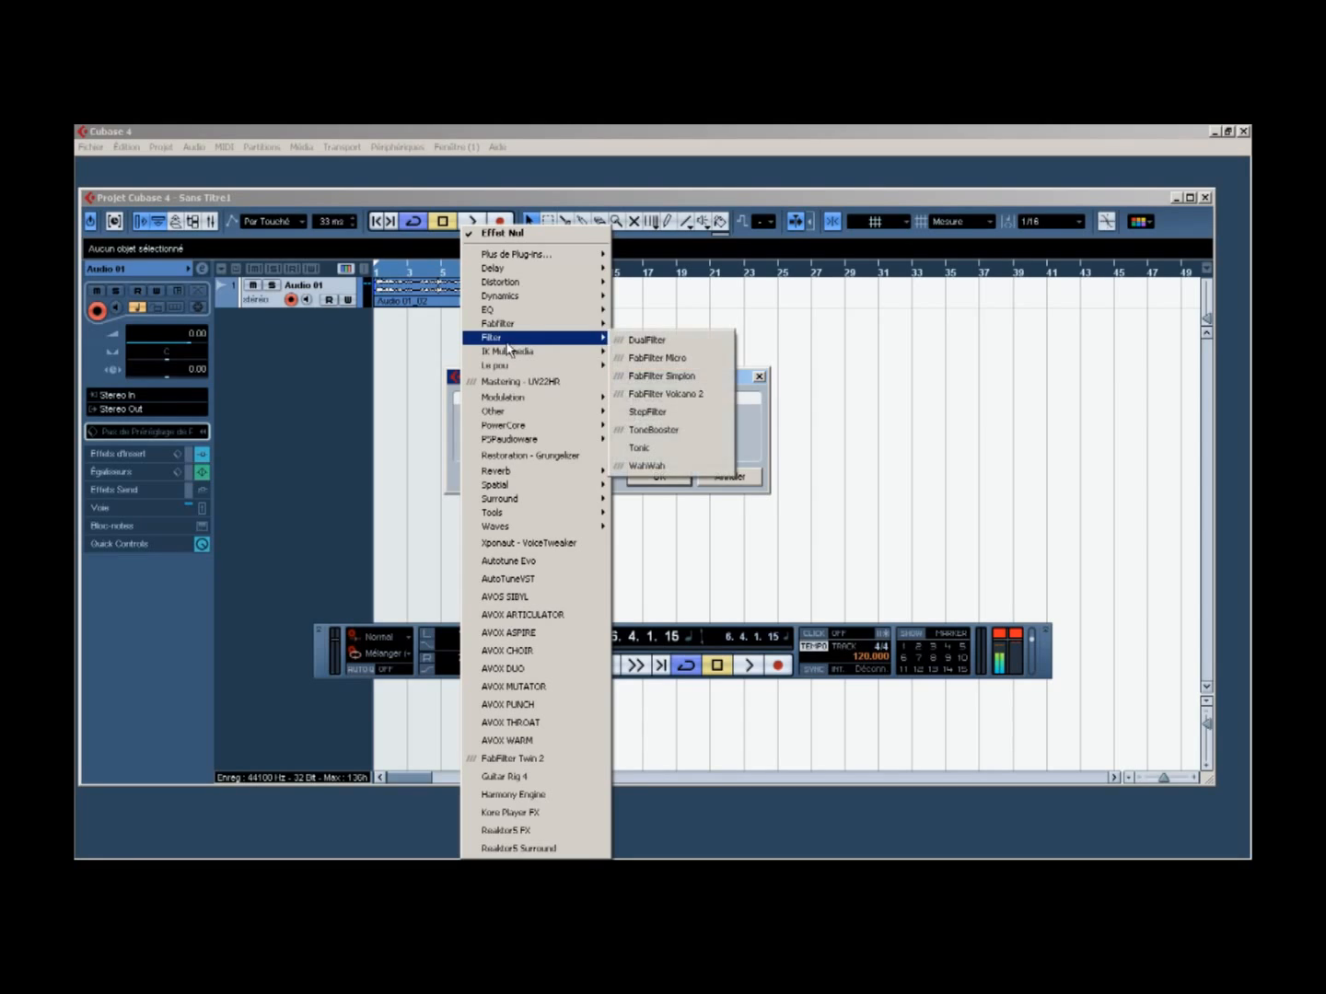
mouse_move(538, 269)
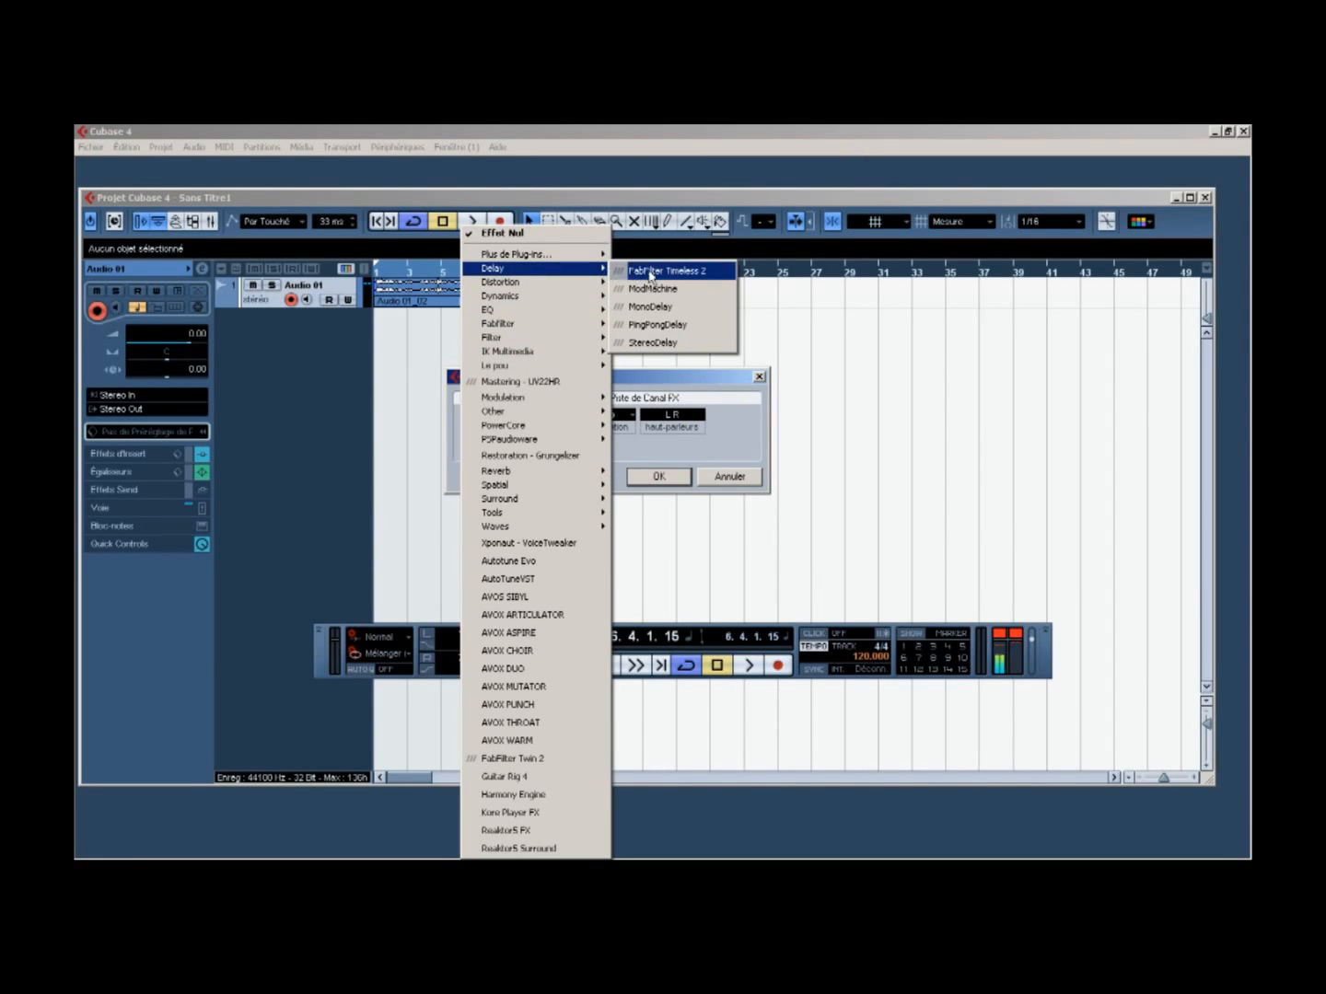
left_click(676, 329)
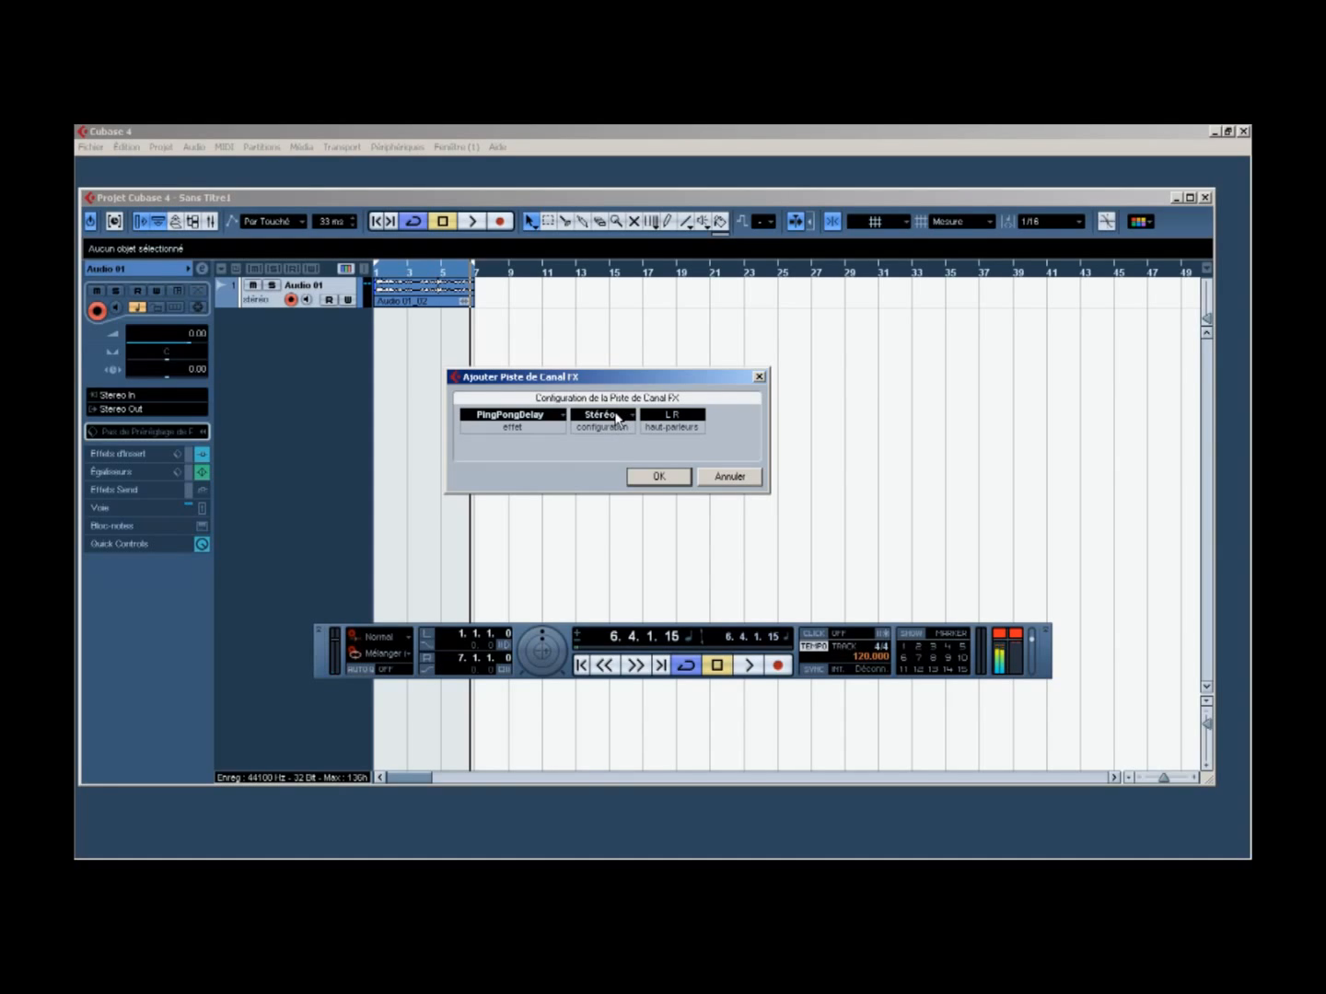
left_click(617, 417)
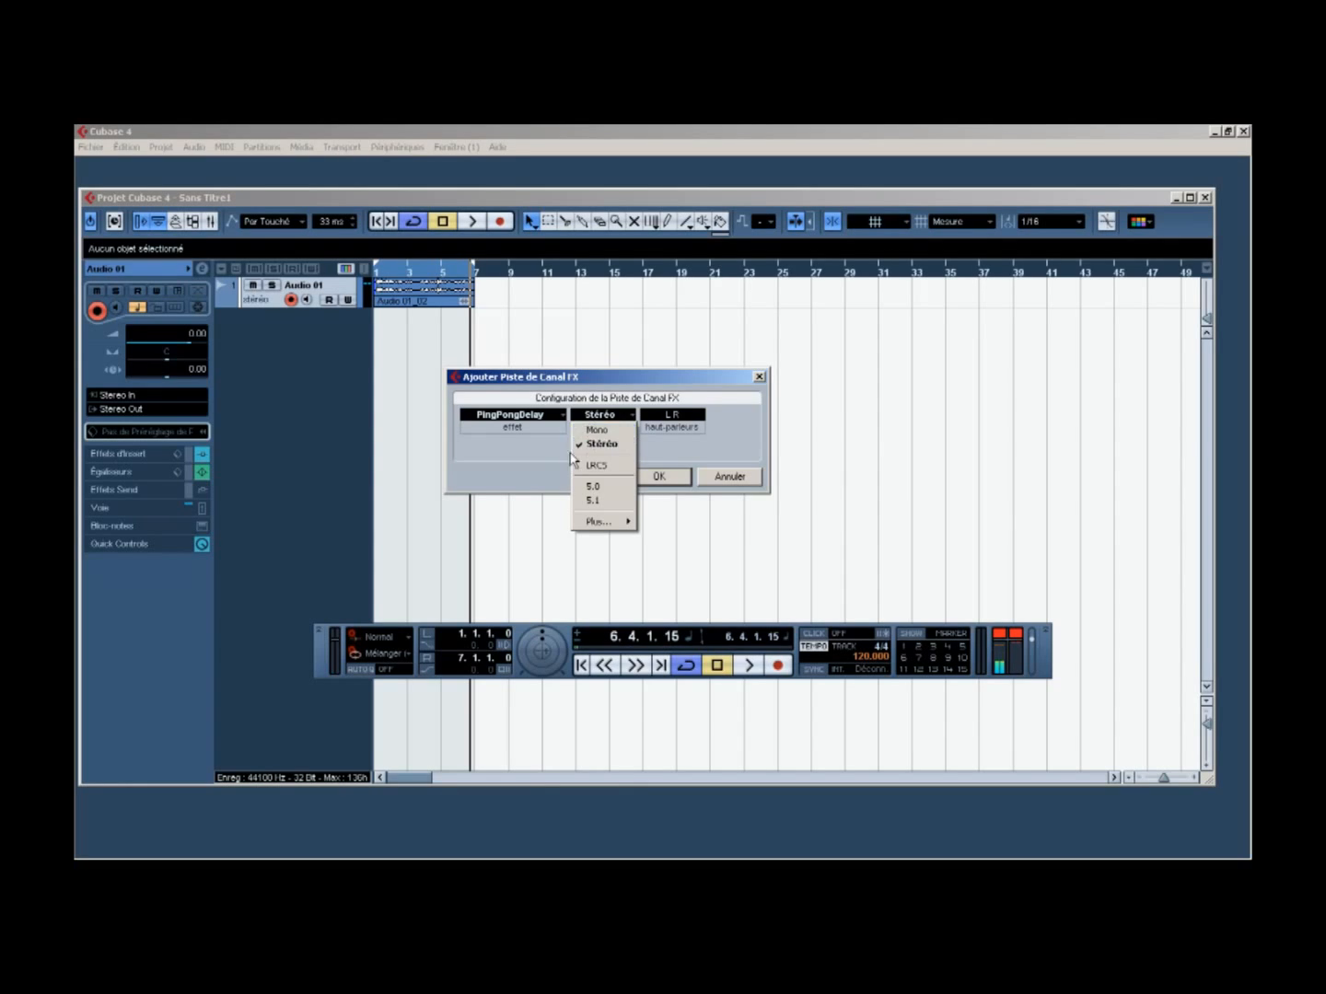
left_click(609, 444)
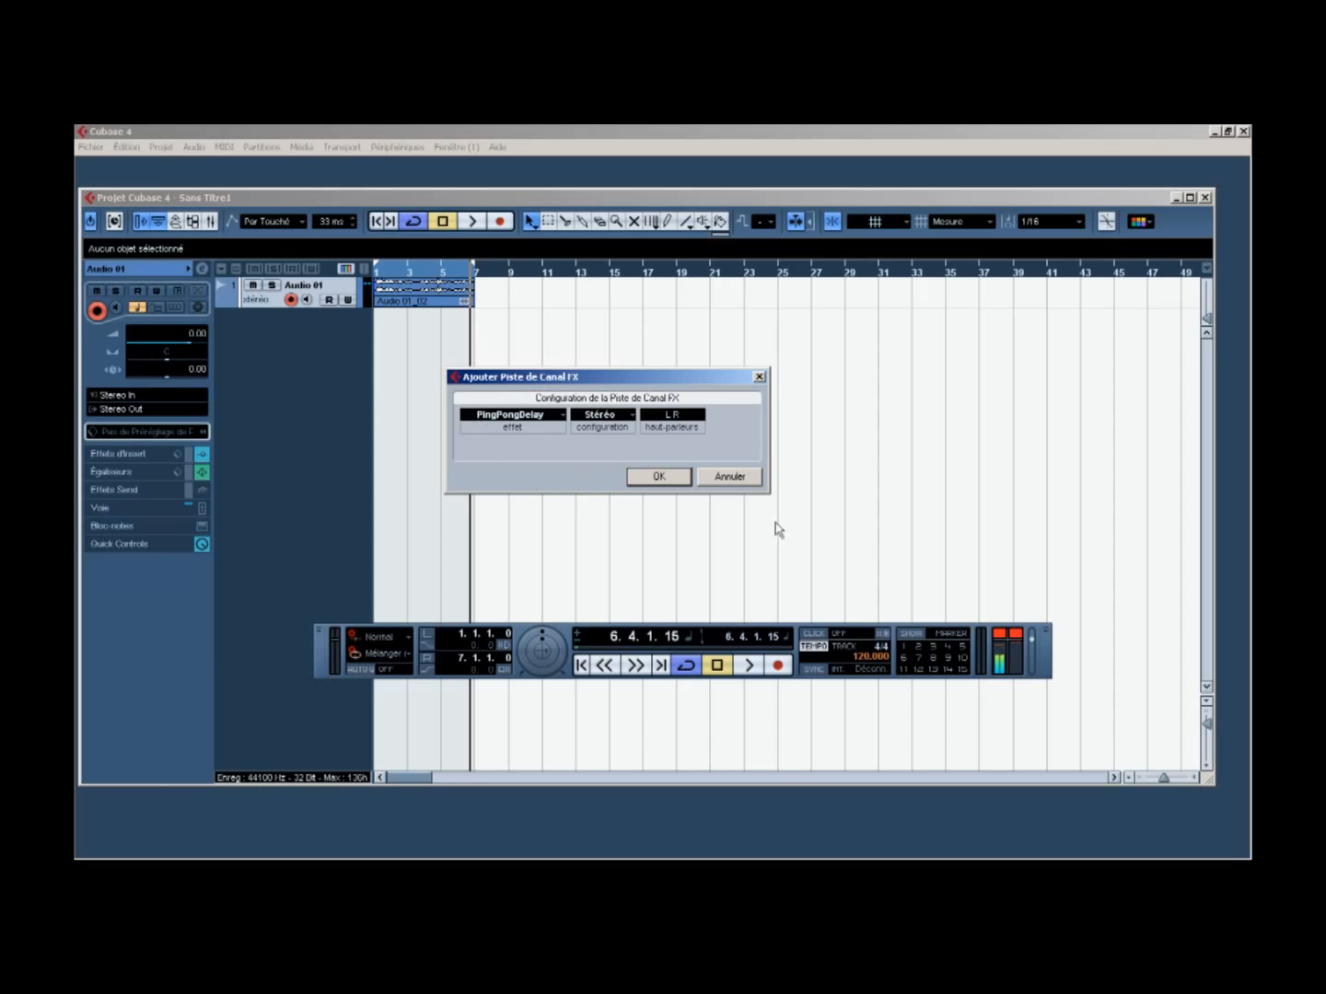
left_click(660, 476)
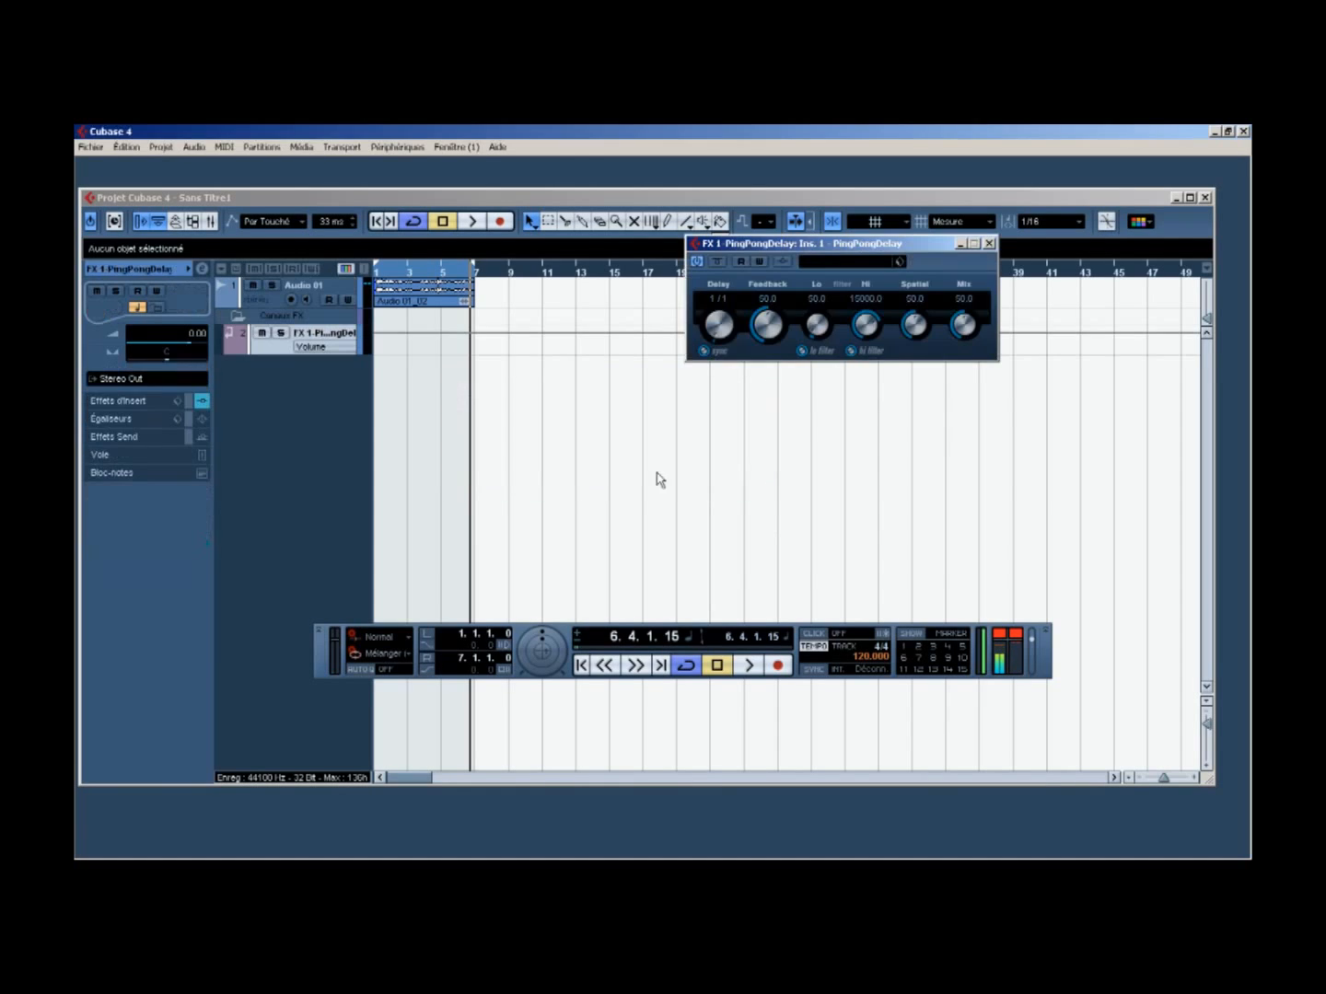
left_click_drag(777, 244, 676, 373)
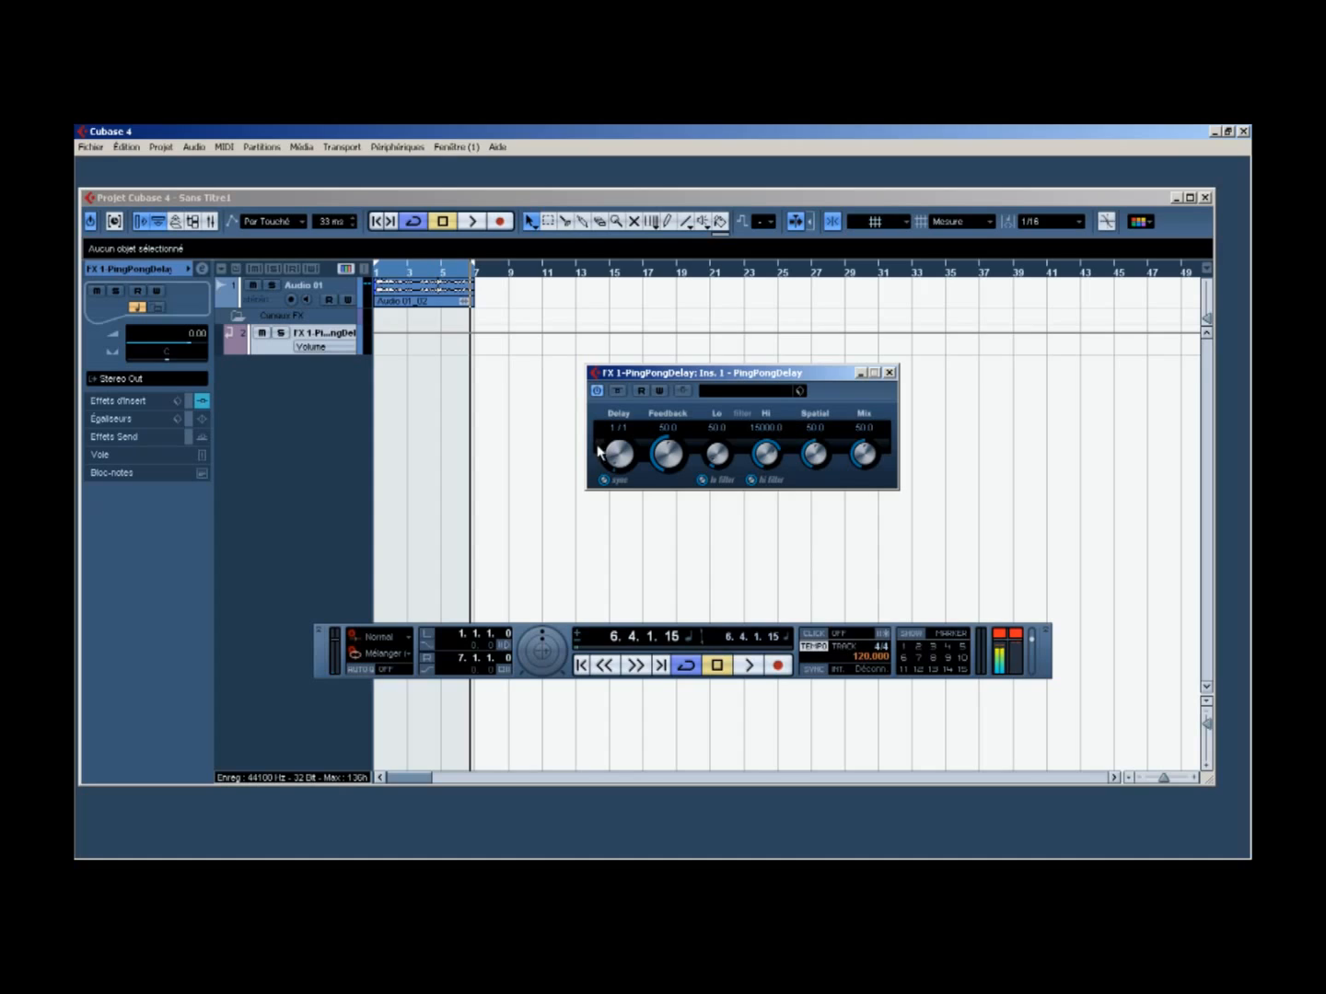
left_click_drag(764, 381, 749, 400)
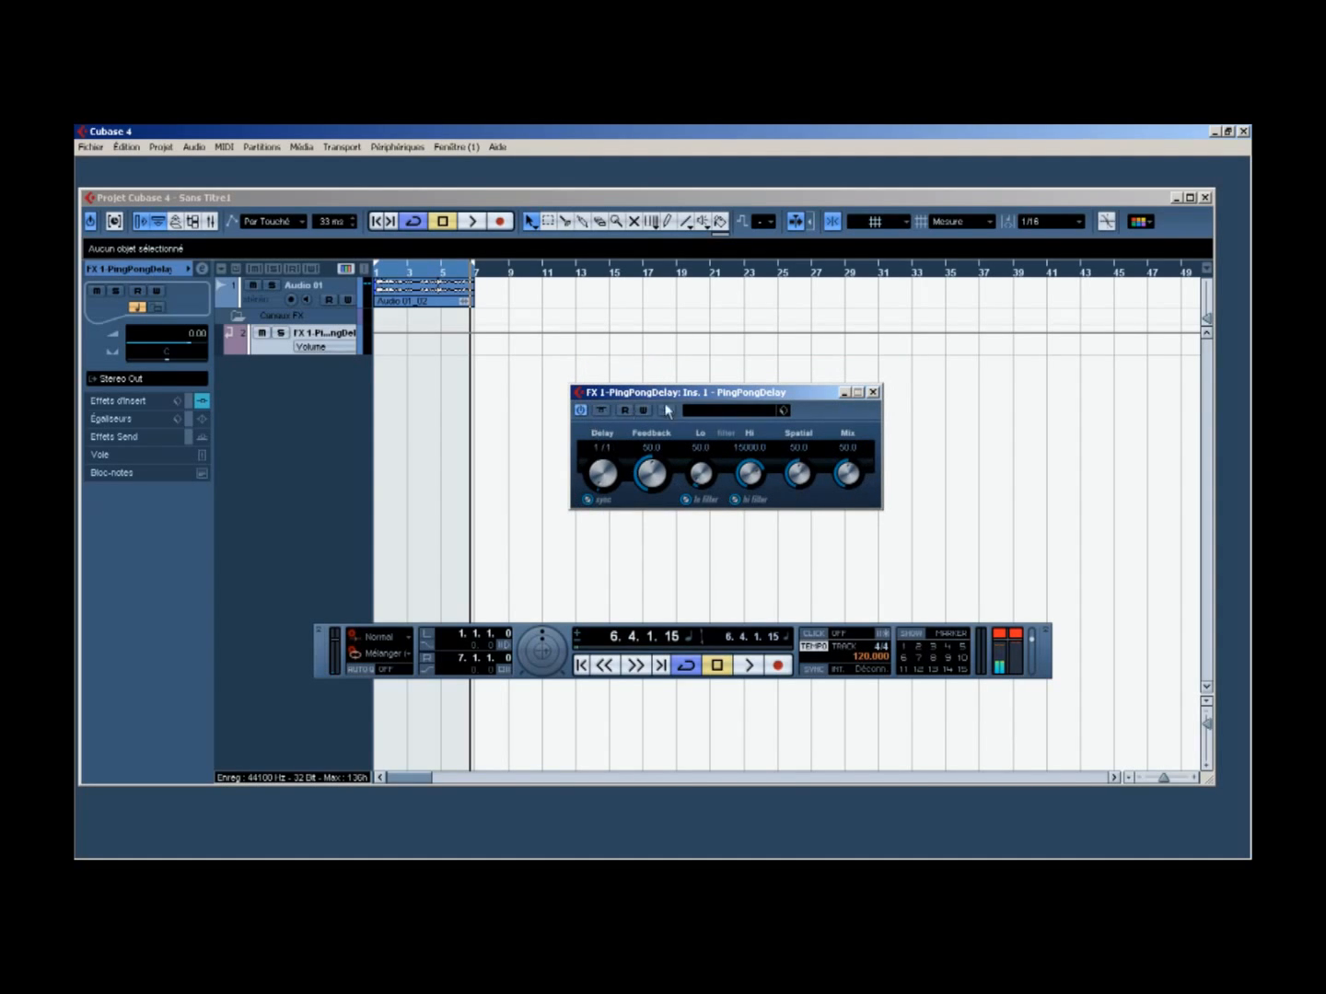
left_click(497, 402)
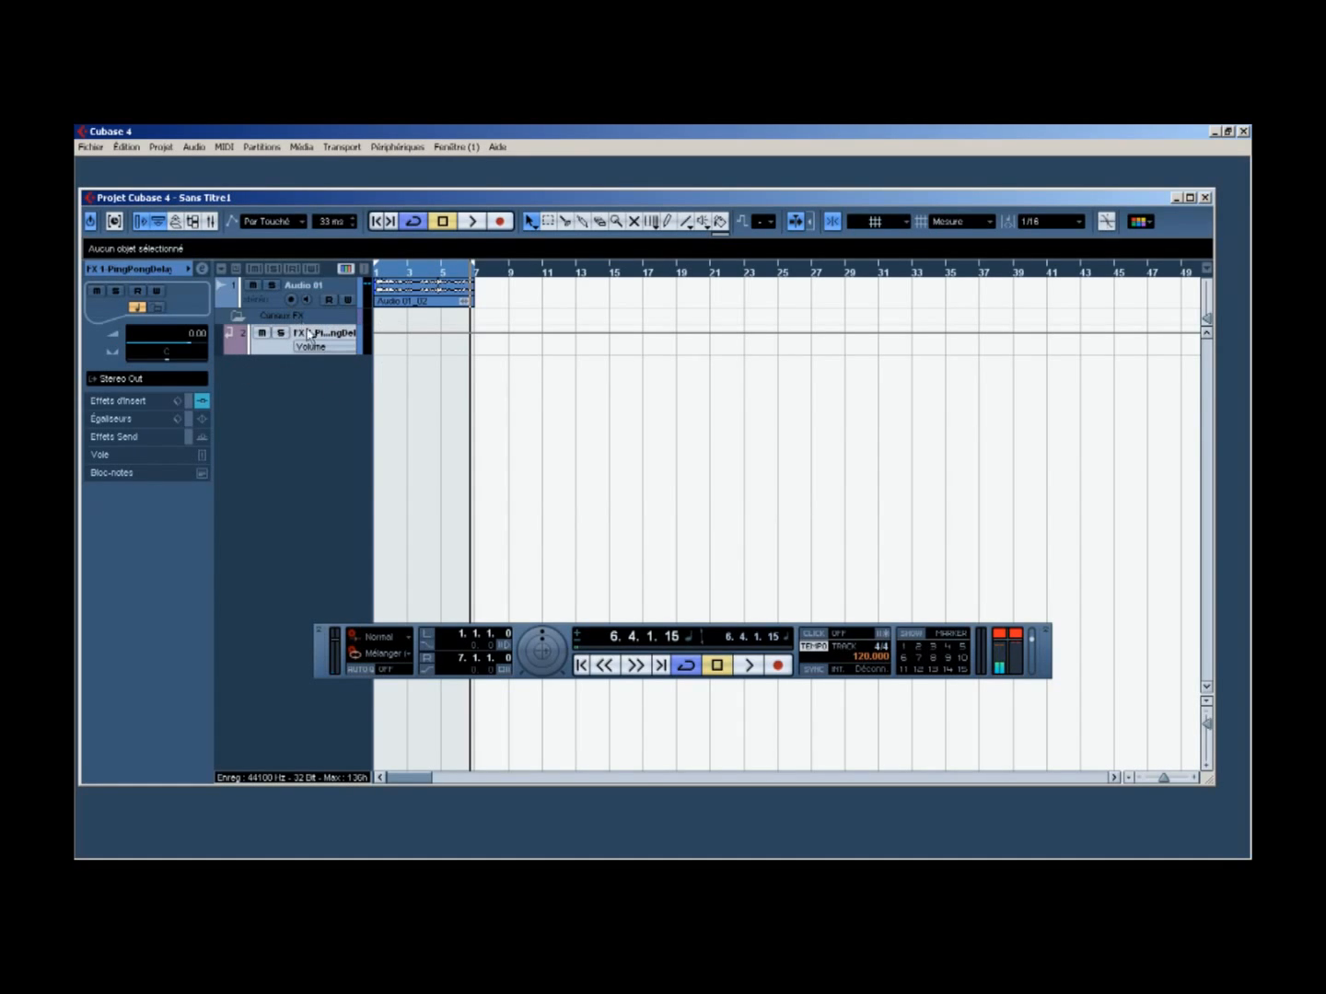
Route the first effect send of the Audio 01 track to FX 1-PingPongDelay in its channel settings
left_click(303, 293)
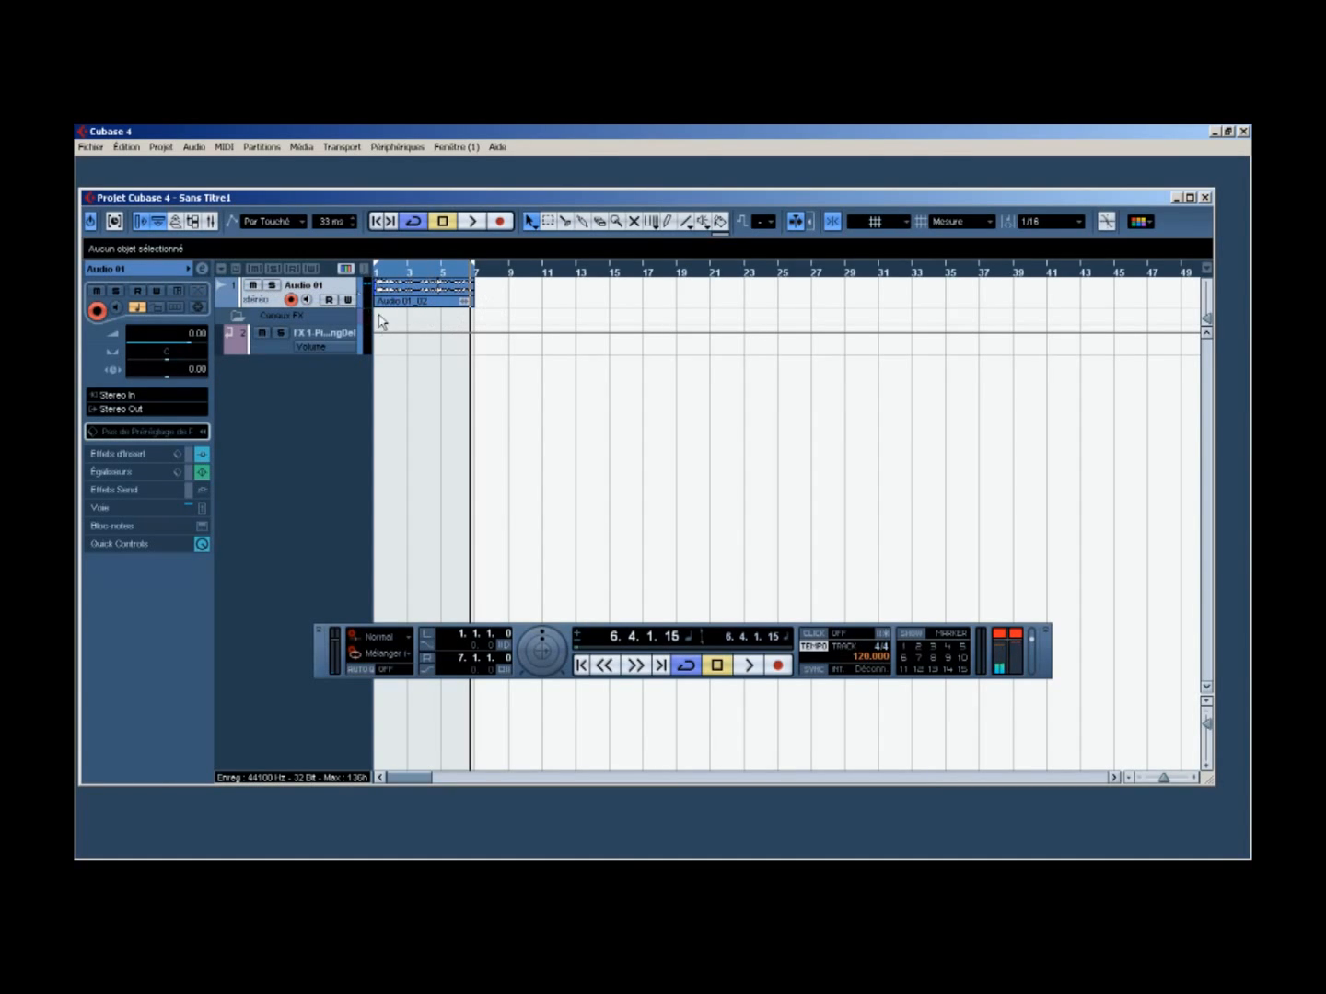
left_click(203, 269)
left_click_drag(785, 232, 594, 234)
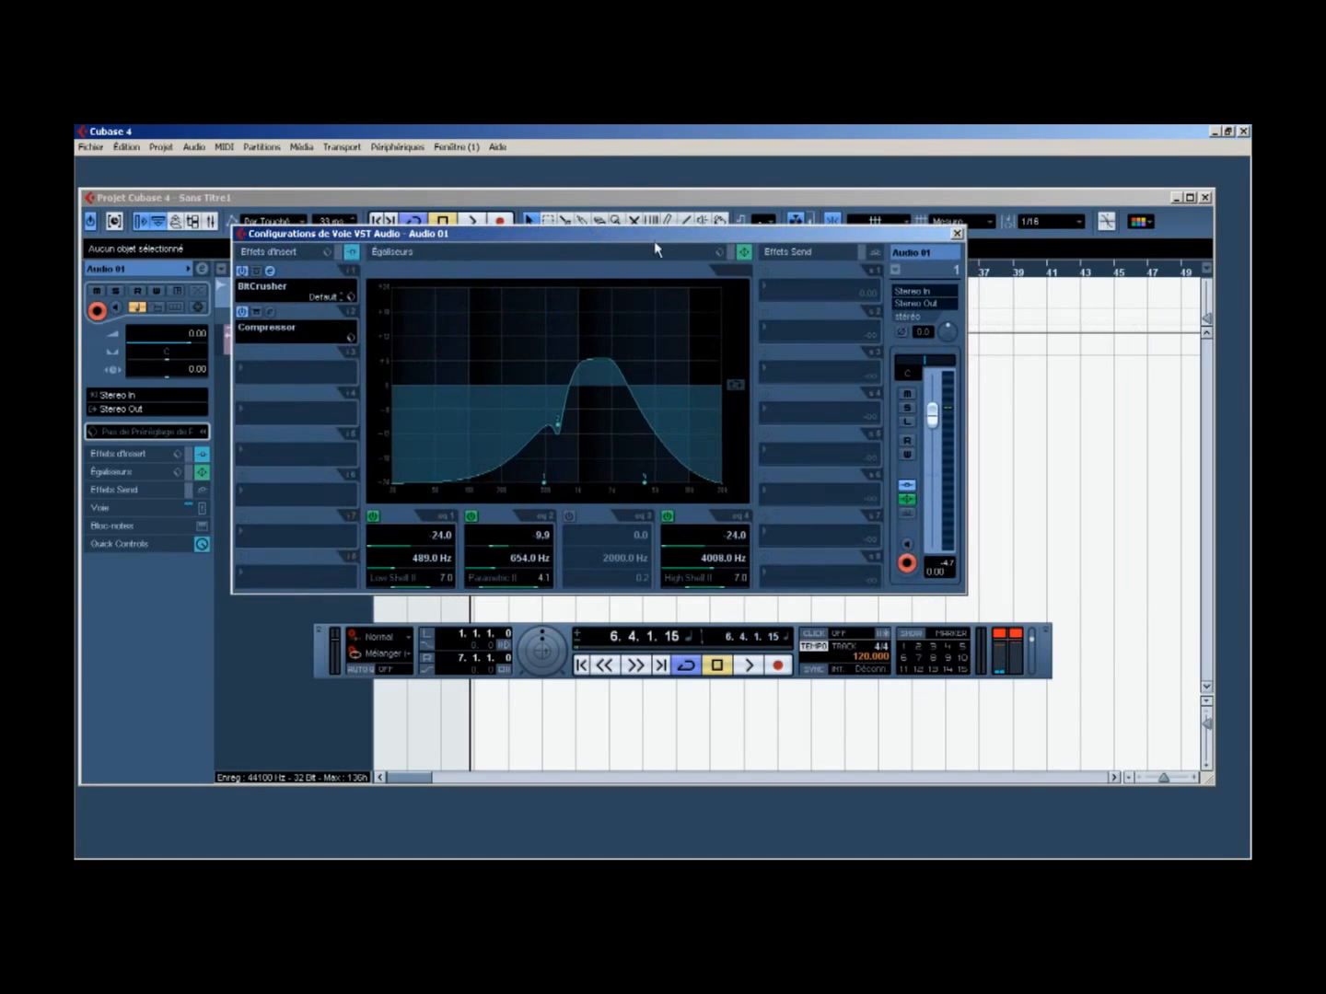
left_click(818, 290)
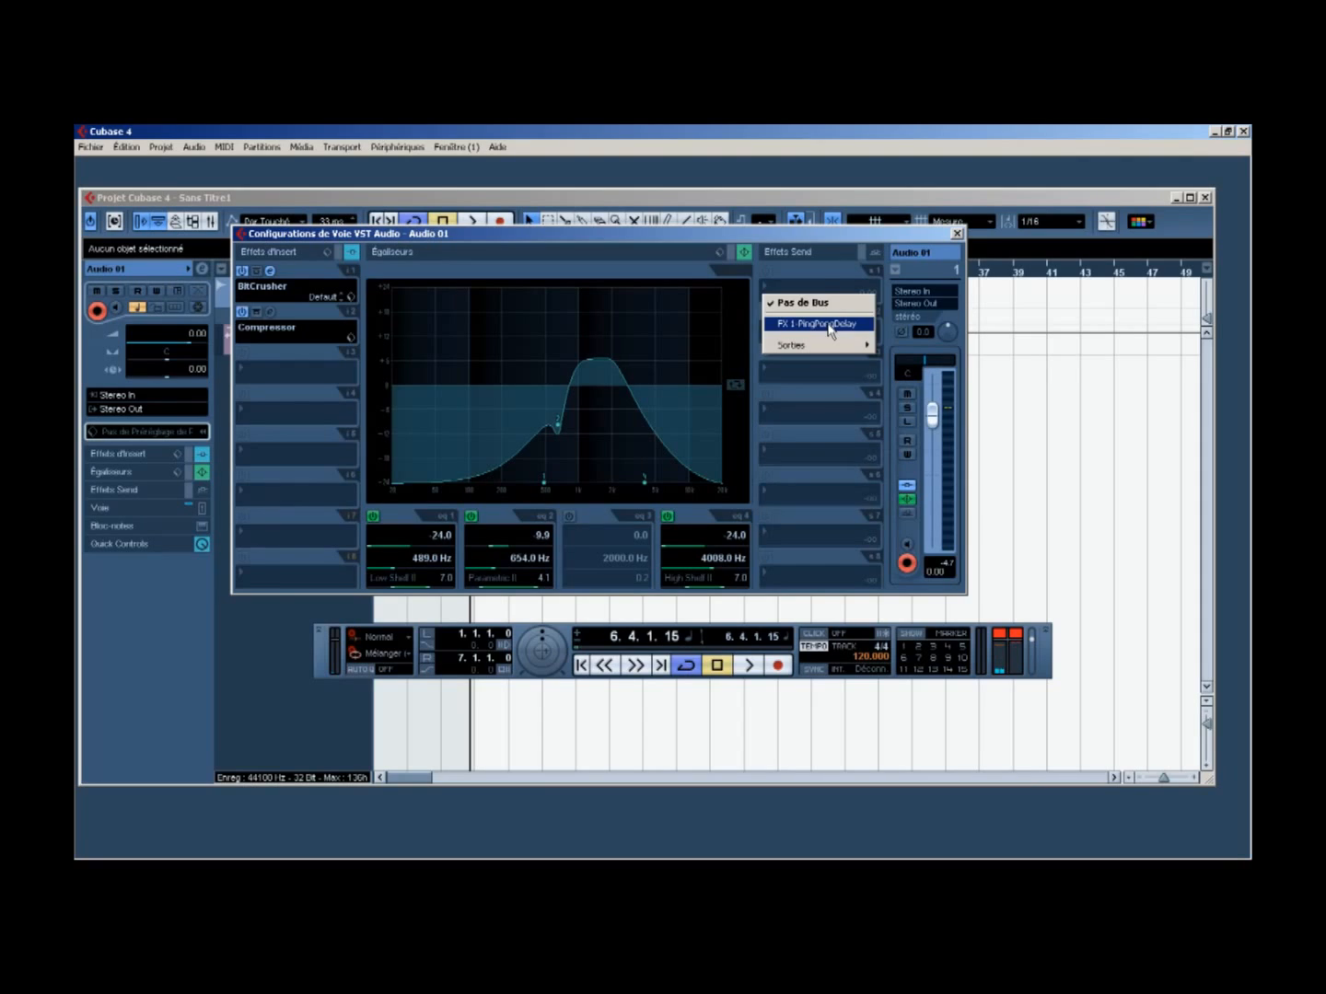
left_click(827, 326)
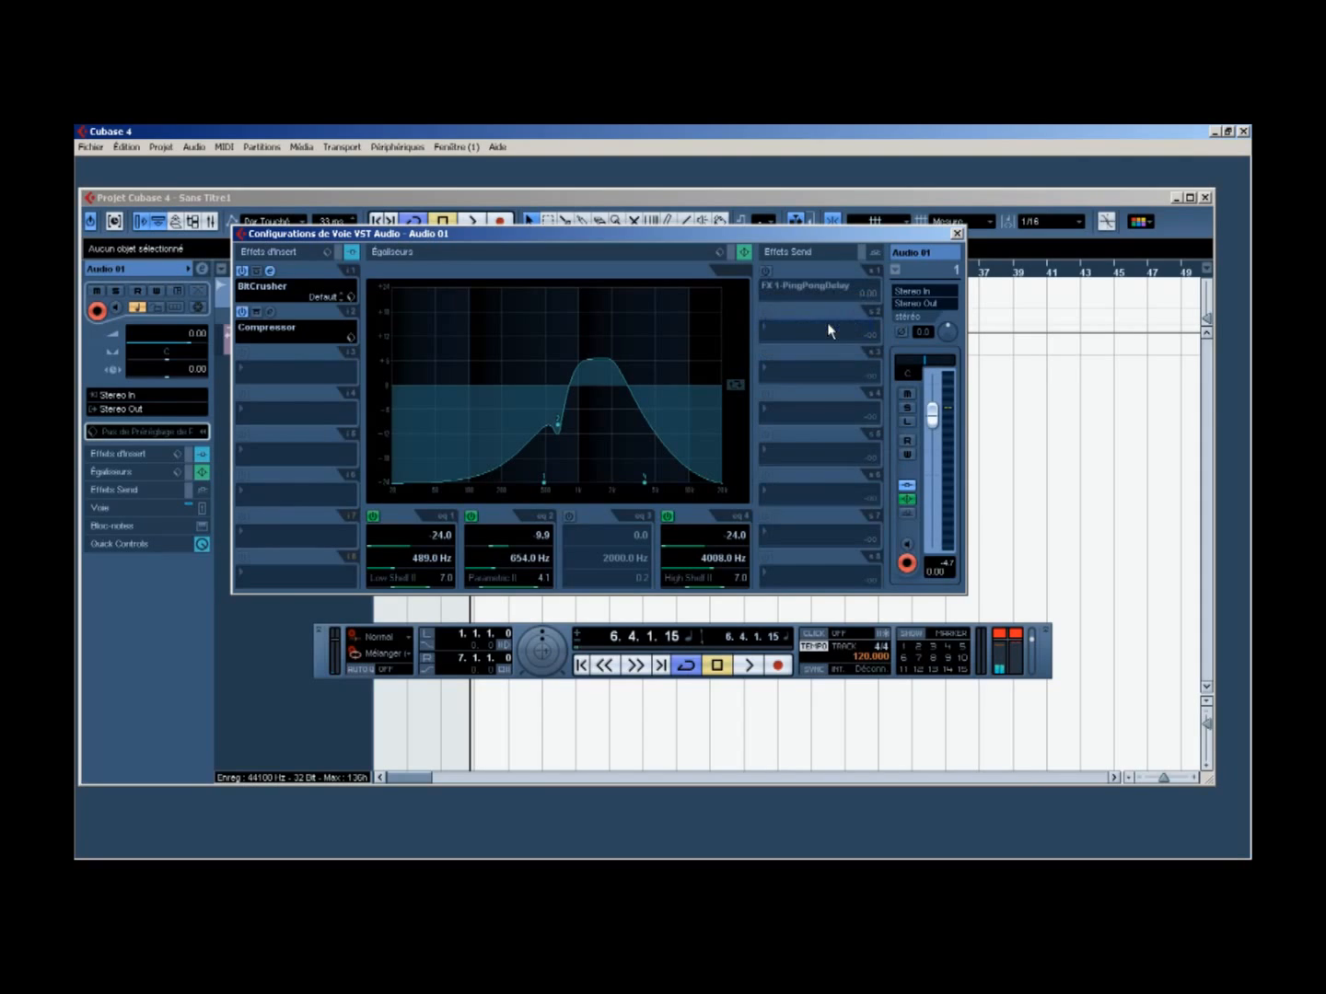
Activate the PingPongDelay send on Audio 01, lower its level to minus infinity and play back a passage
left_click(767, 272)
left_click_drag(810, 302, 761, 300)
left_click(781, 272)
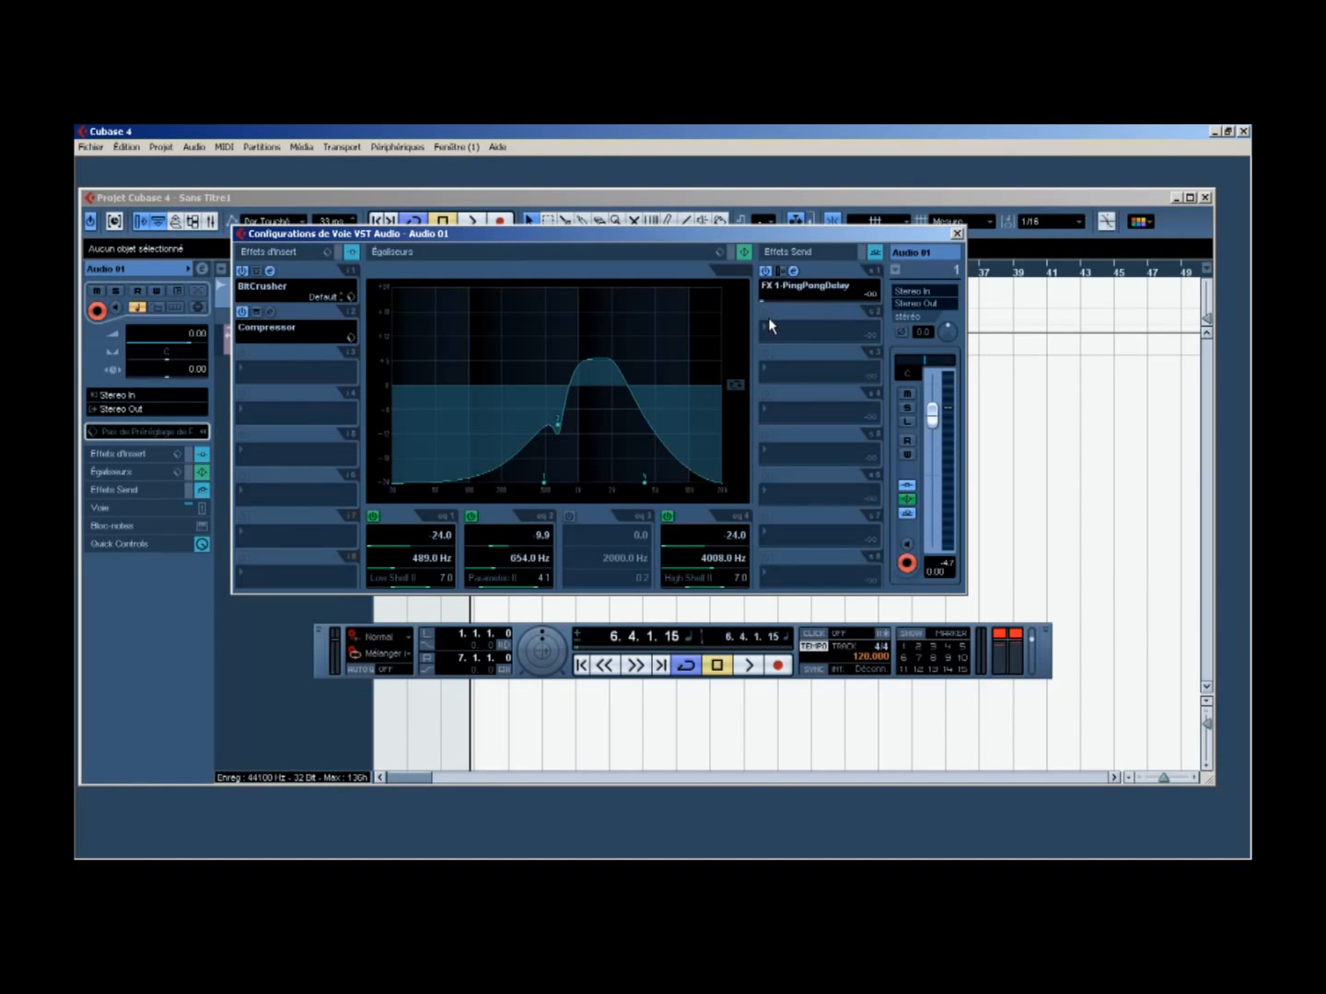
key("space")
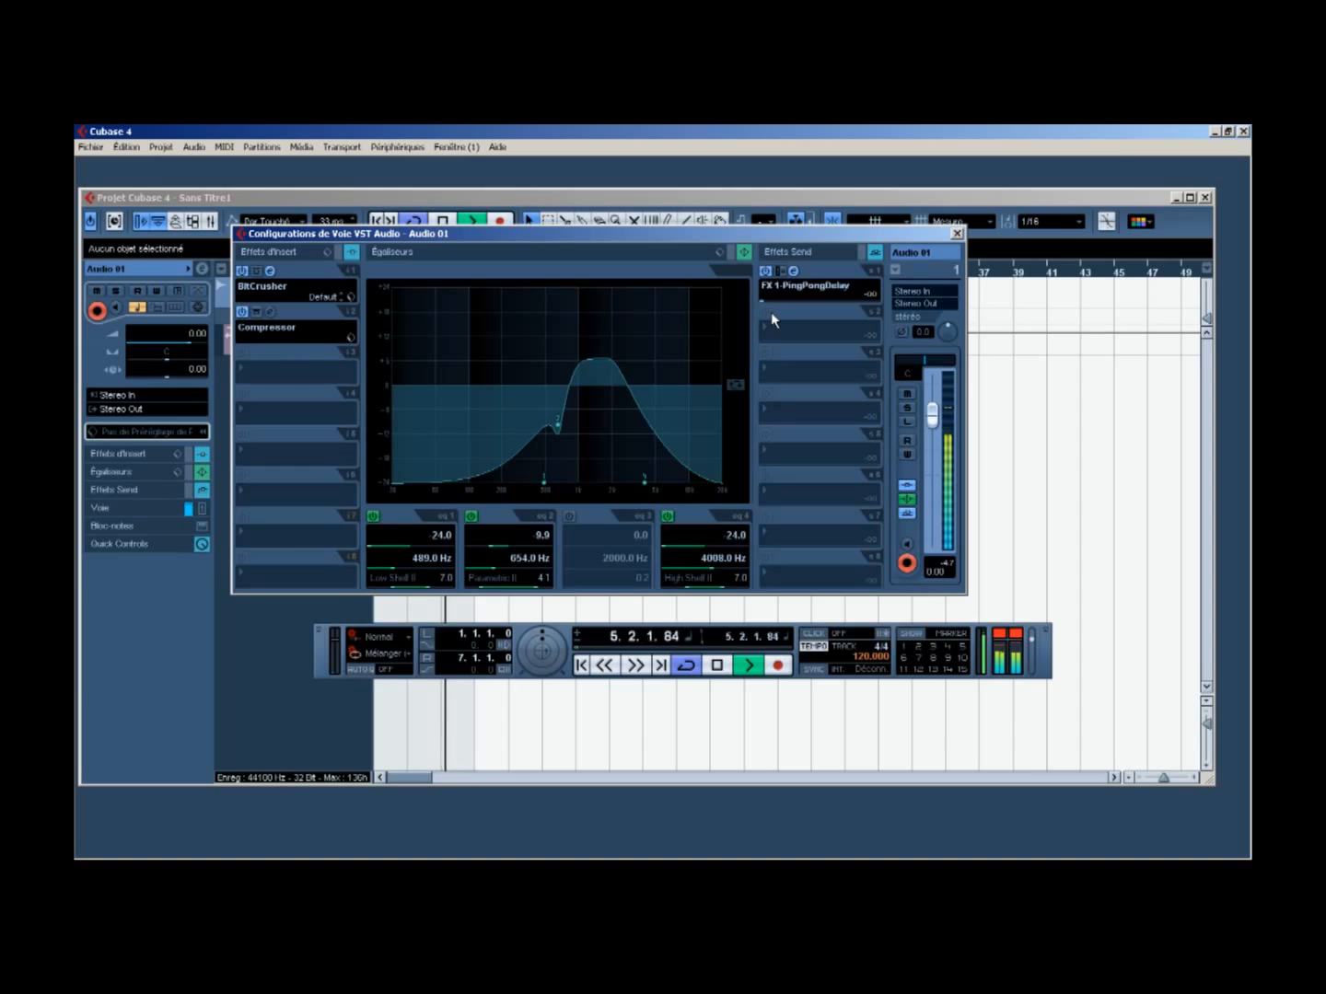
key("space")
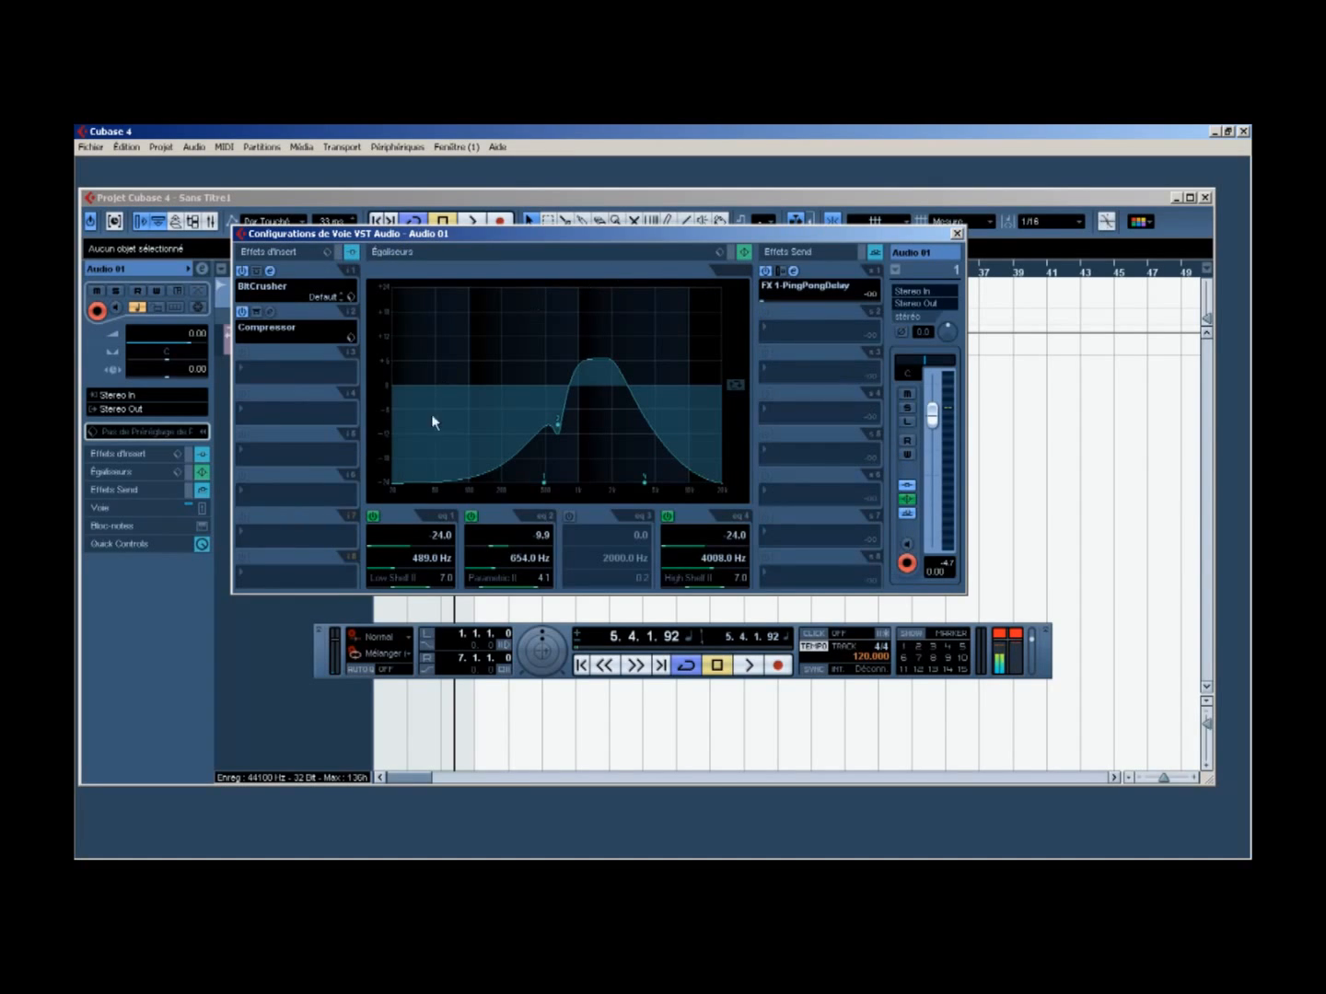
Raise the PingPongDelay send level to about -12.12 and return the Audio 01 fader to 0.00
left_click_drag(761, 300, 775, 308)
left_click_drag(933, 416, 932, 469)
left_click(931, 465, "ctrl")
left_click_drag(777, 297, 800, 299)
left_click_drag(753, 234, 976, 231)
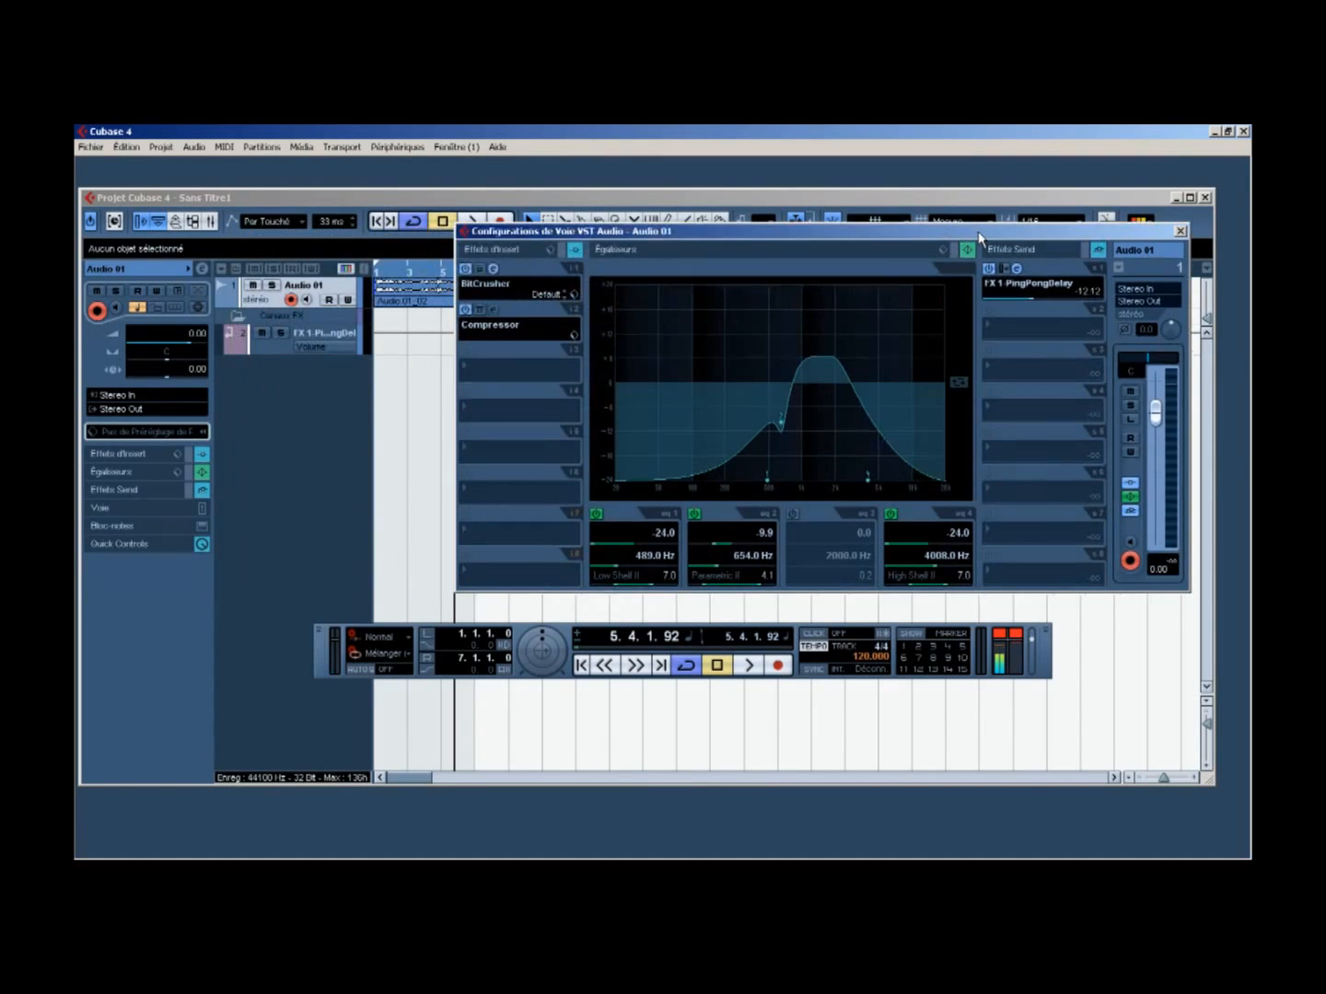
Deactivate the PingPongDelay insert in the channel settings of the FX 1-PingPongDelay track
left_click(321, 343)
left_click(202, 270)
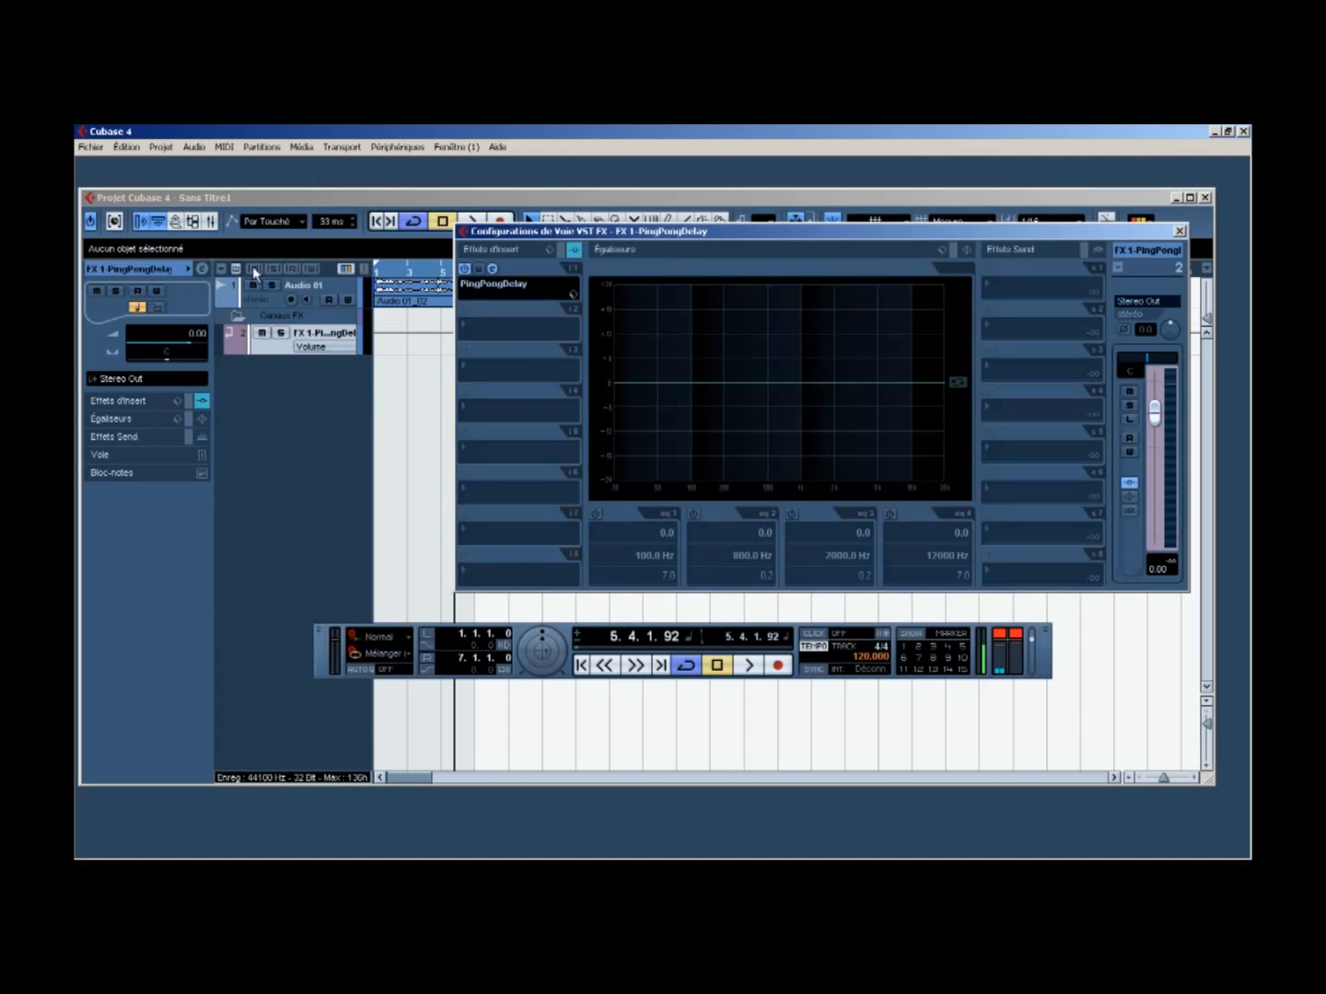
left_click(464, 267)
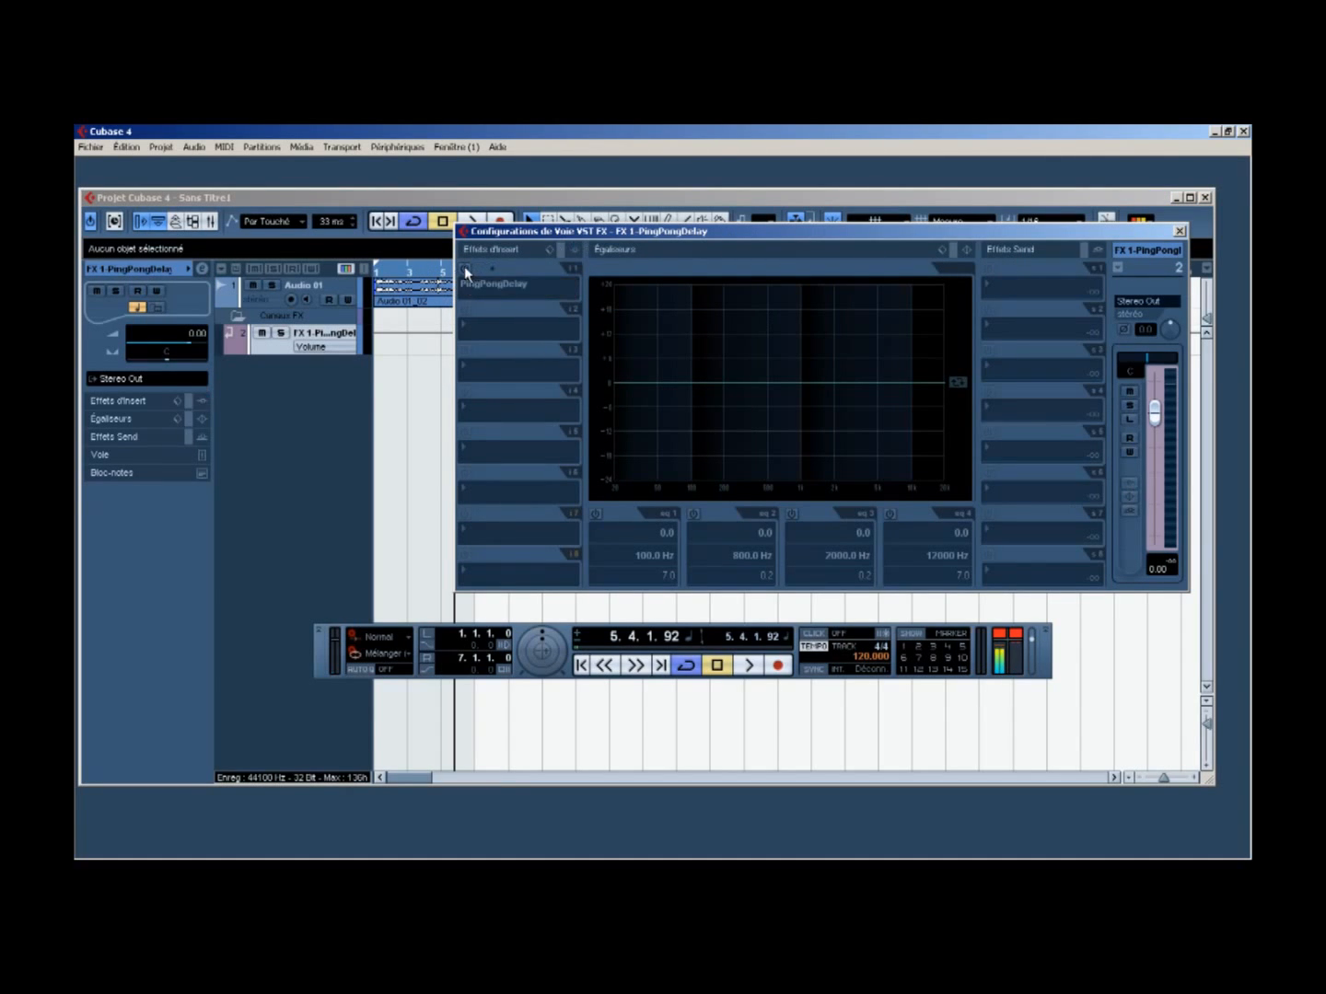
Raise the PingPongDelay send level to 0.00 in the Audio 01 channel settings and play back a passage
left_click(314, 300)
left_click(201, 270)
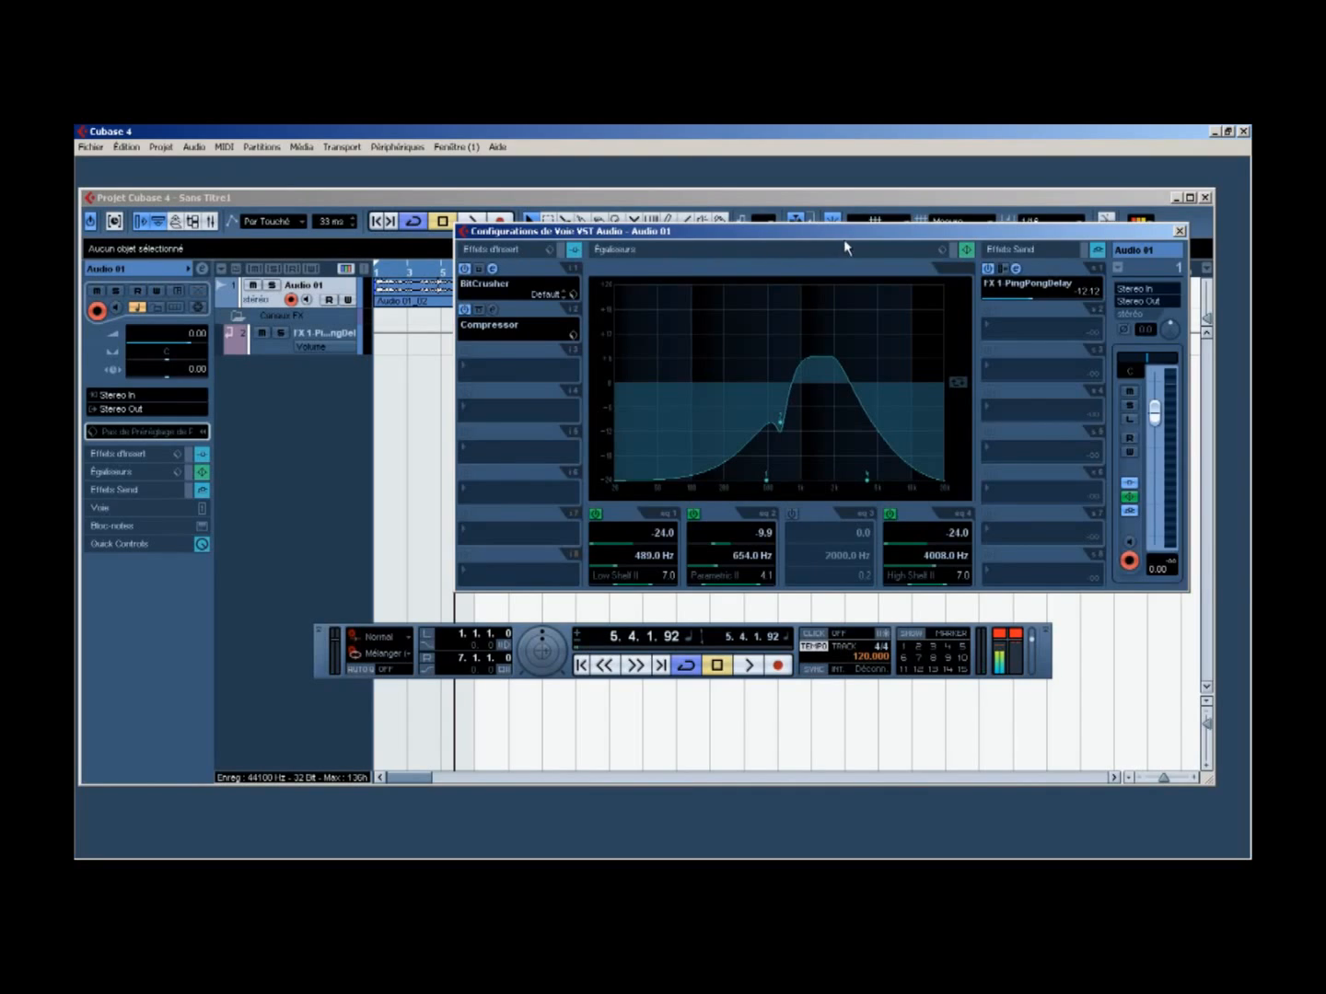
left_click_drag(845, 232, 896, 229)
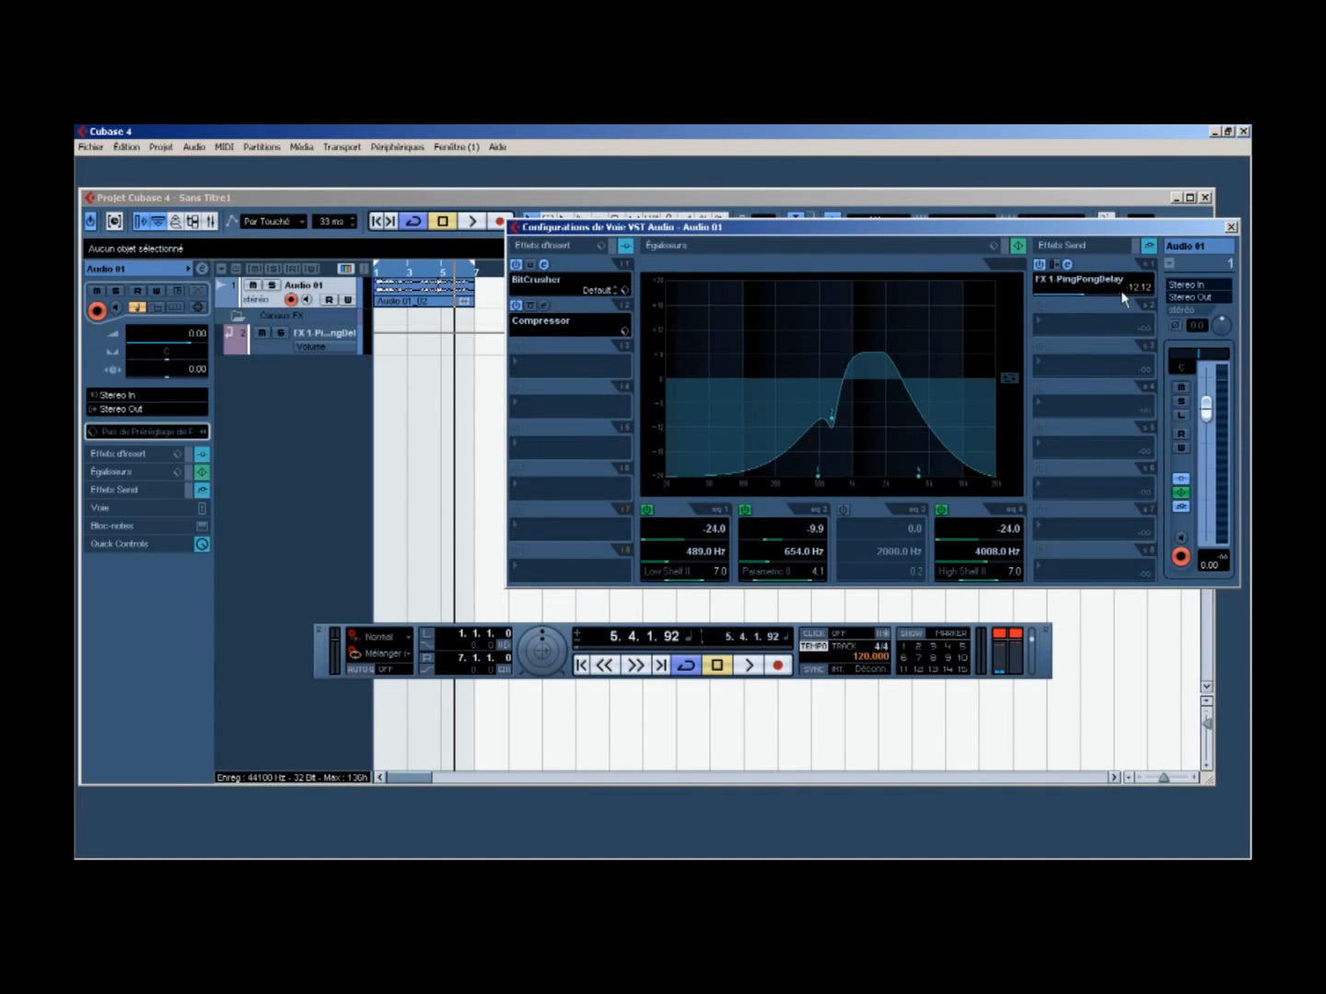
left_click_drag(1105, 298, 1123, 301)
key("space")
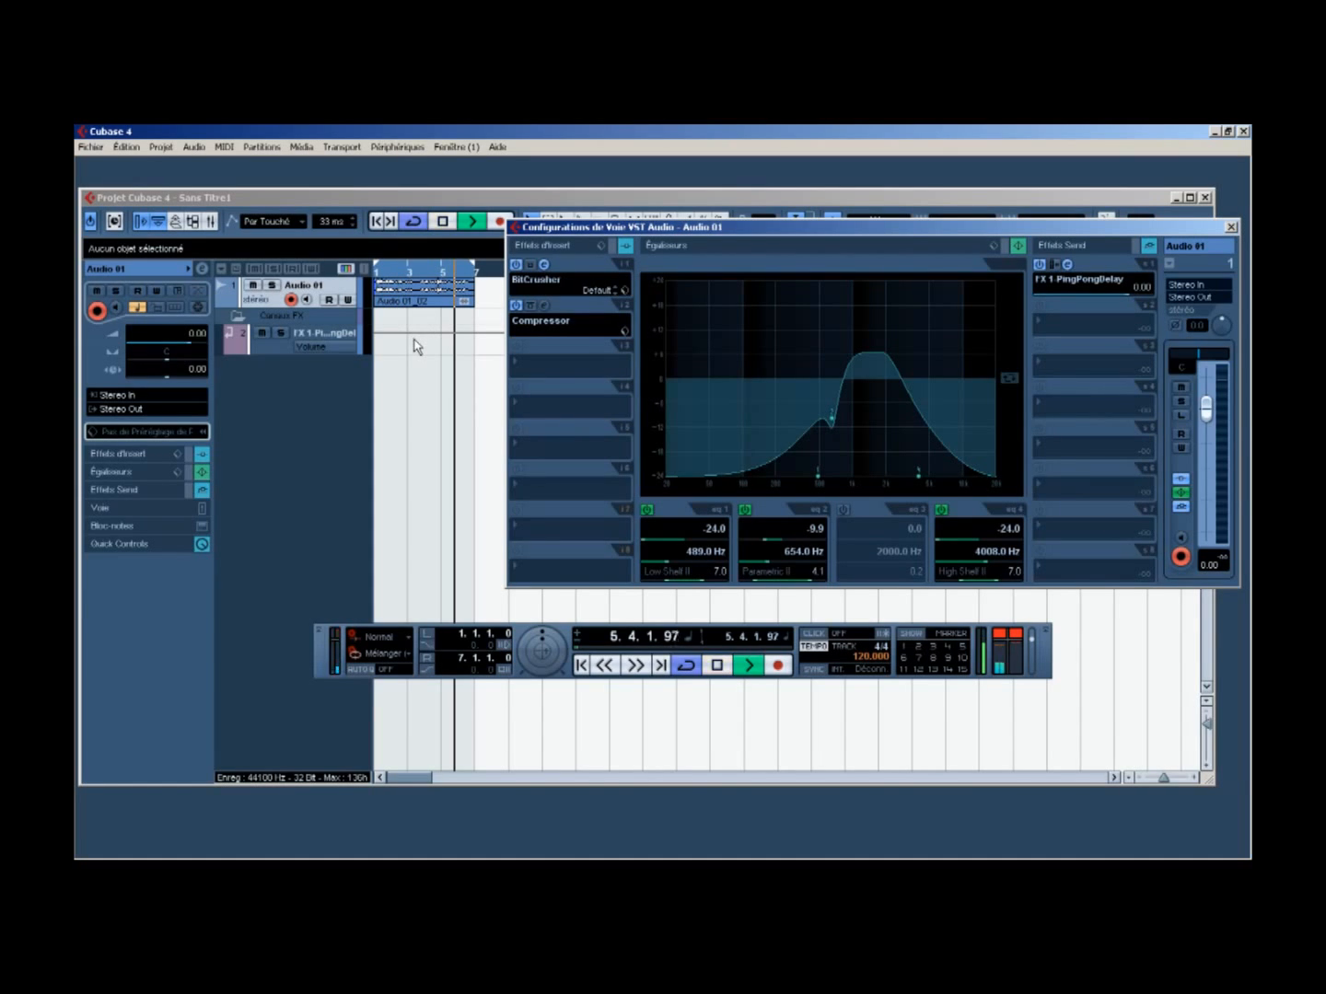
key("space")
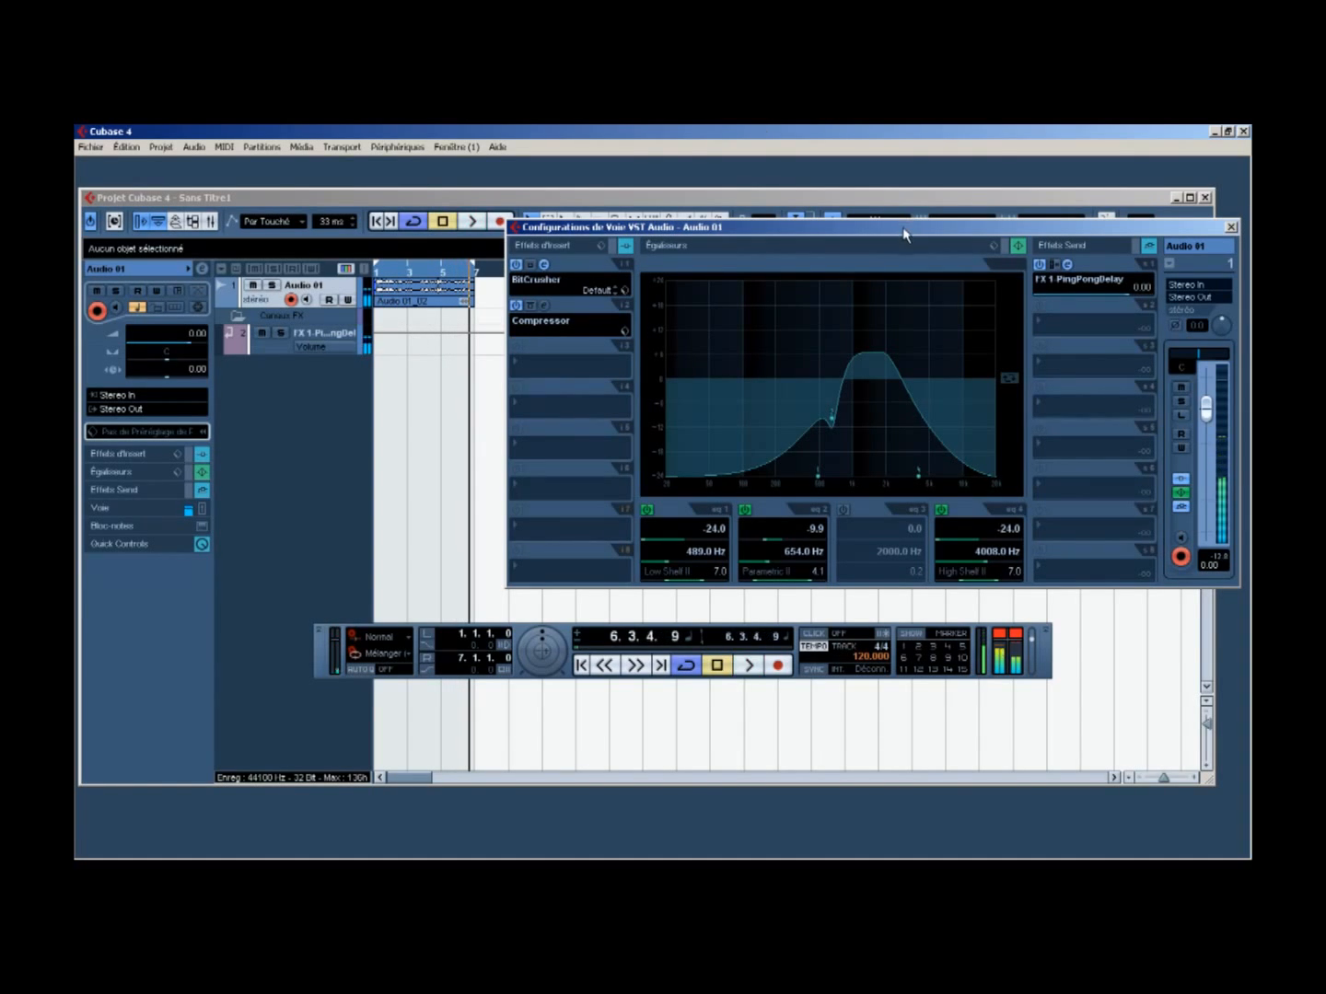
Play back the loop while switching the PingPongDelay send of Audio 01 off, on and off again
key("space")
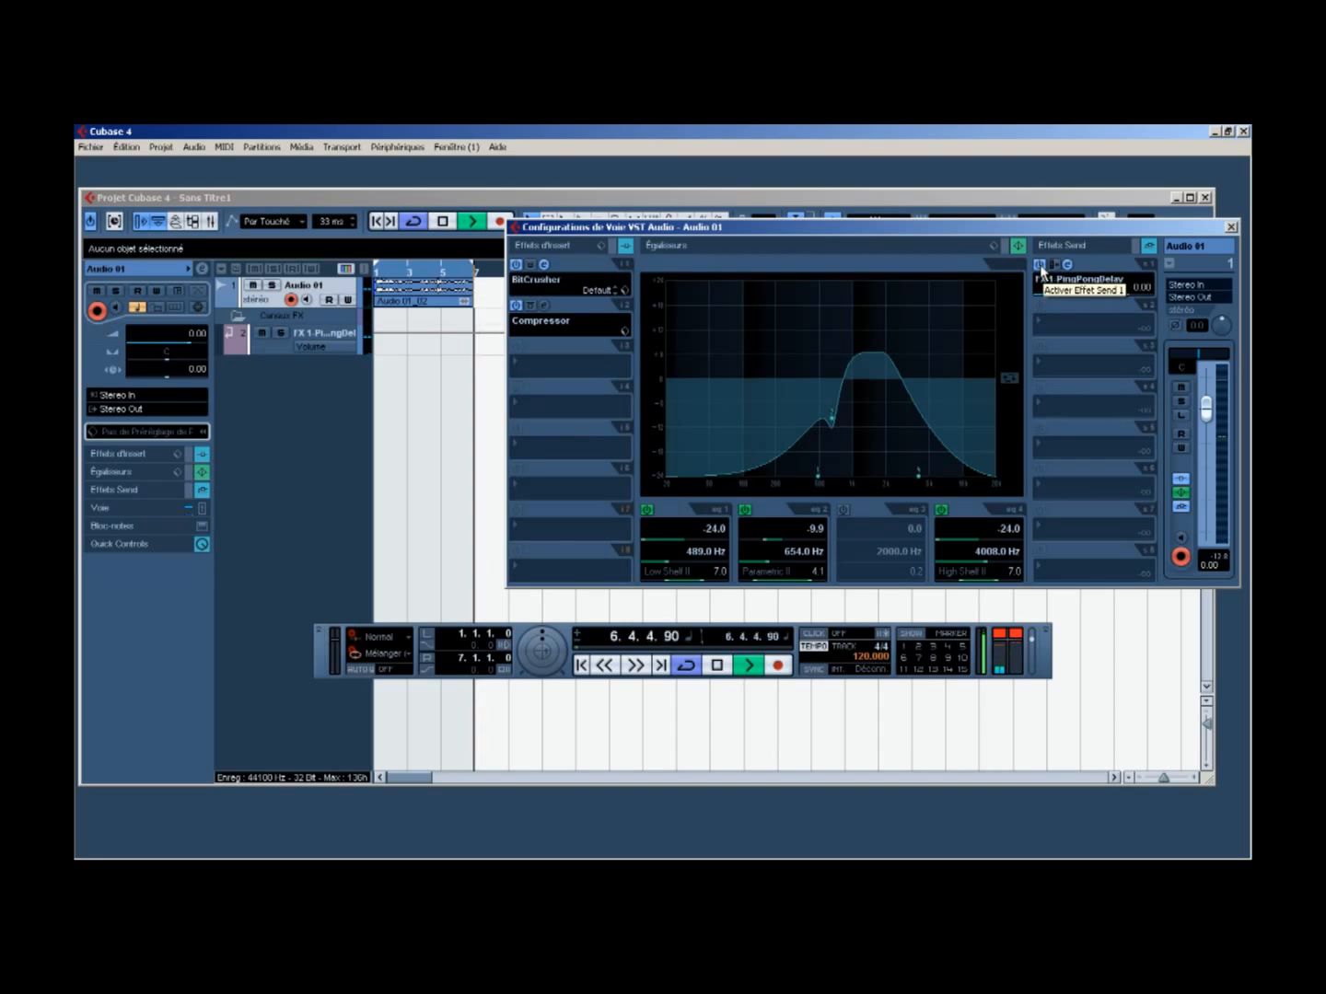
left_click(1040, 264)
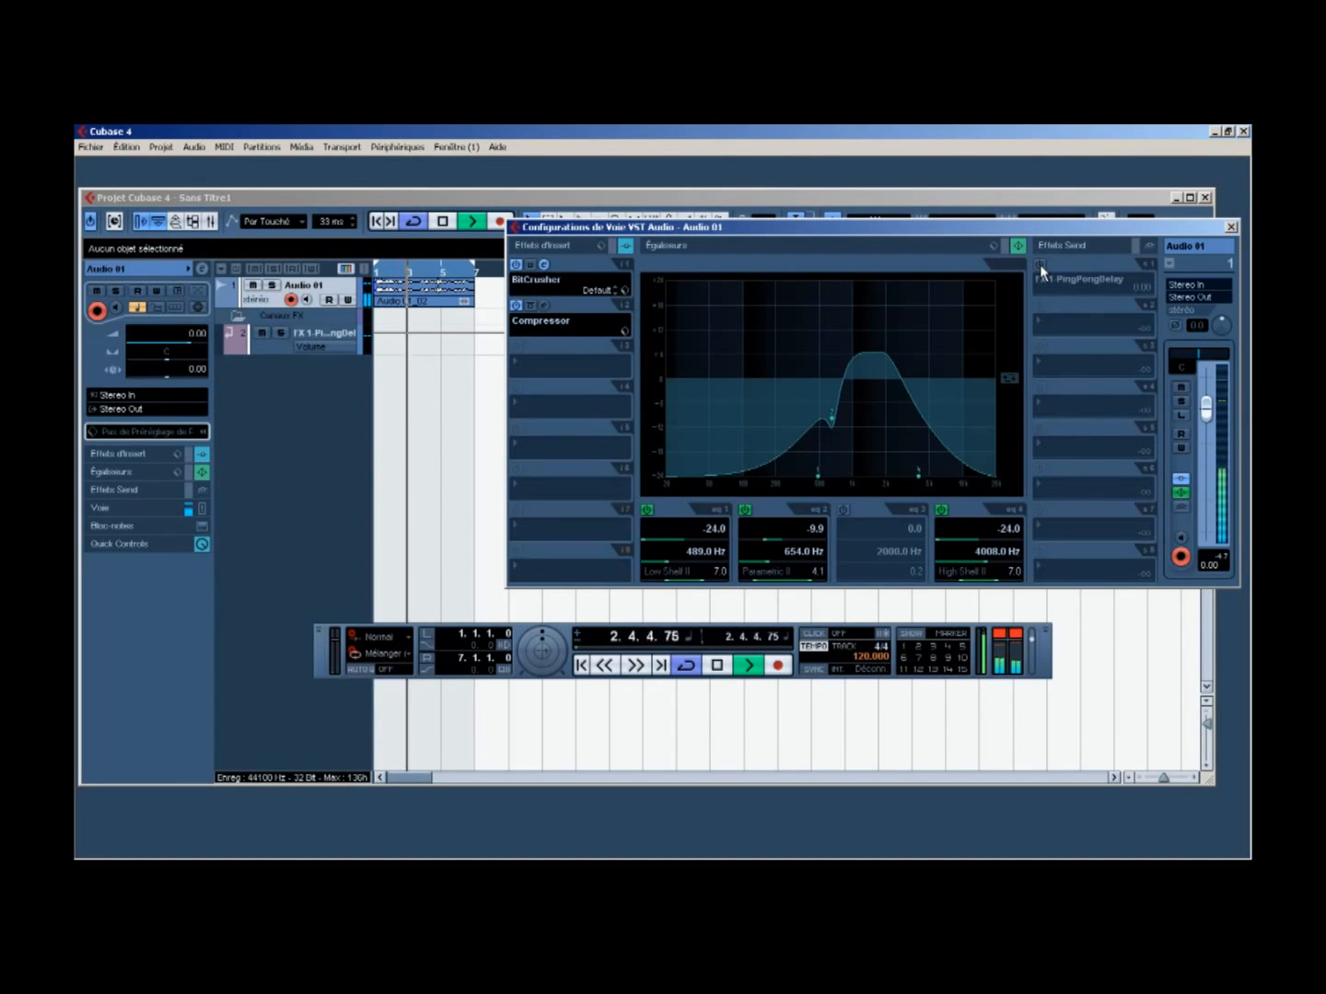
left_click(1040, 264)
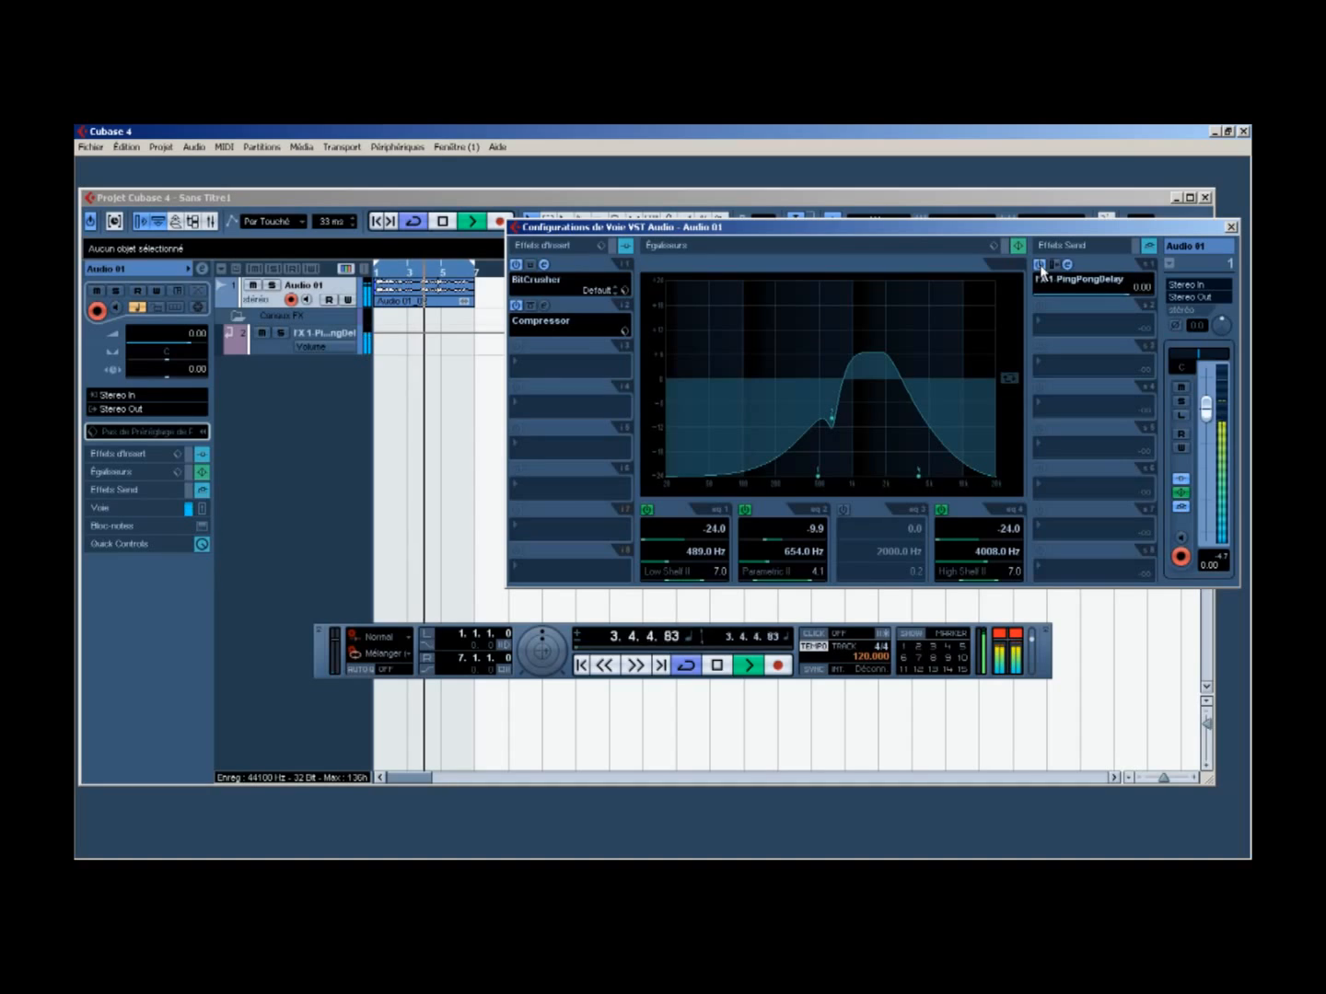
left_click(1039, 264)
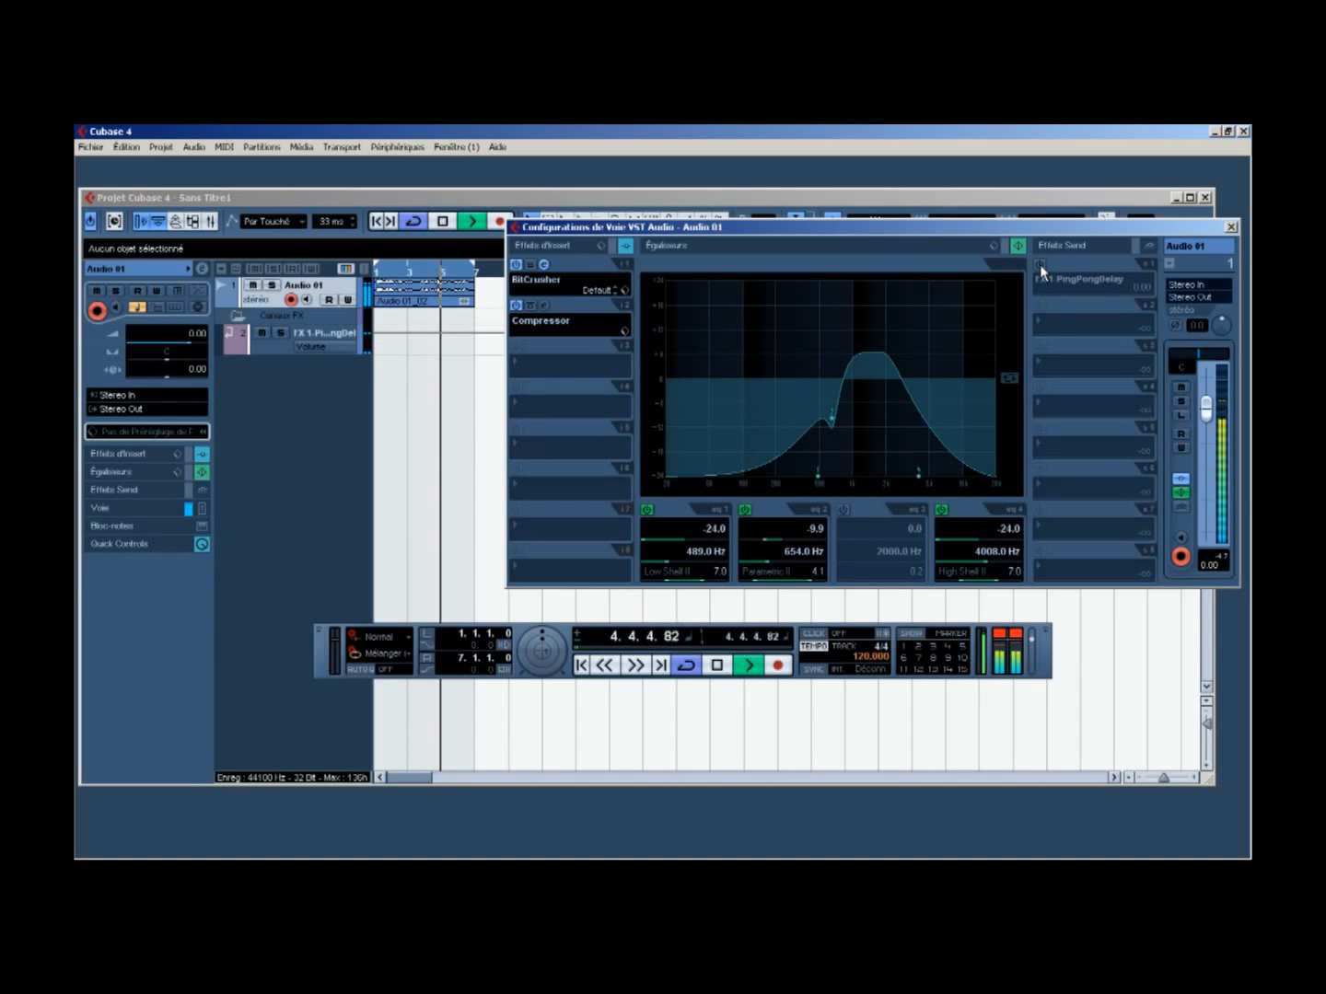
key("space")
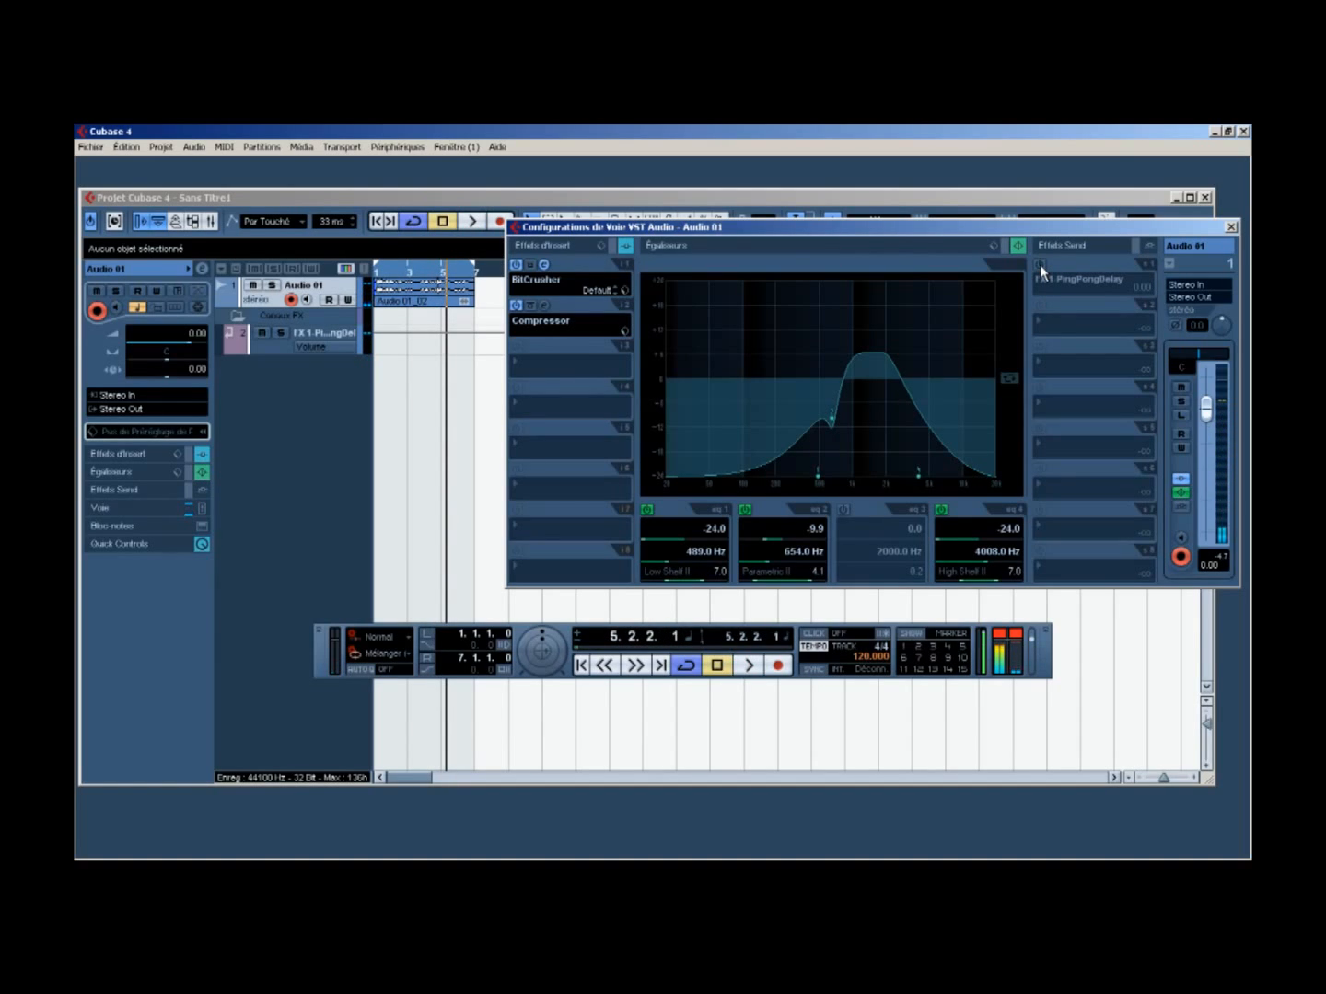
Reactivate the PingPongDelay send on Audio 01 and lower its level to about -28.47
left_click(1036, 263)
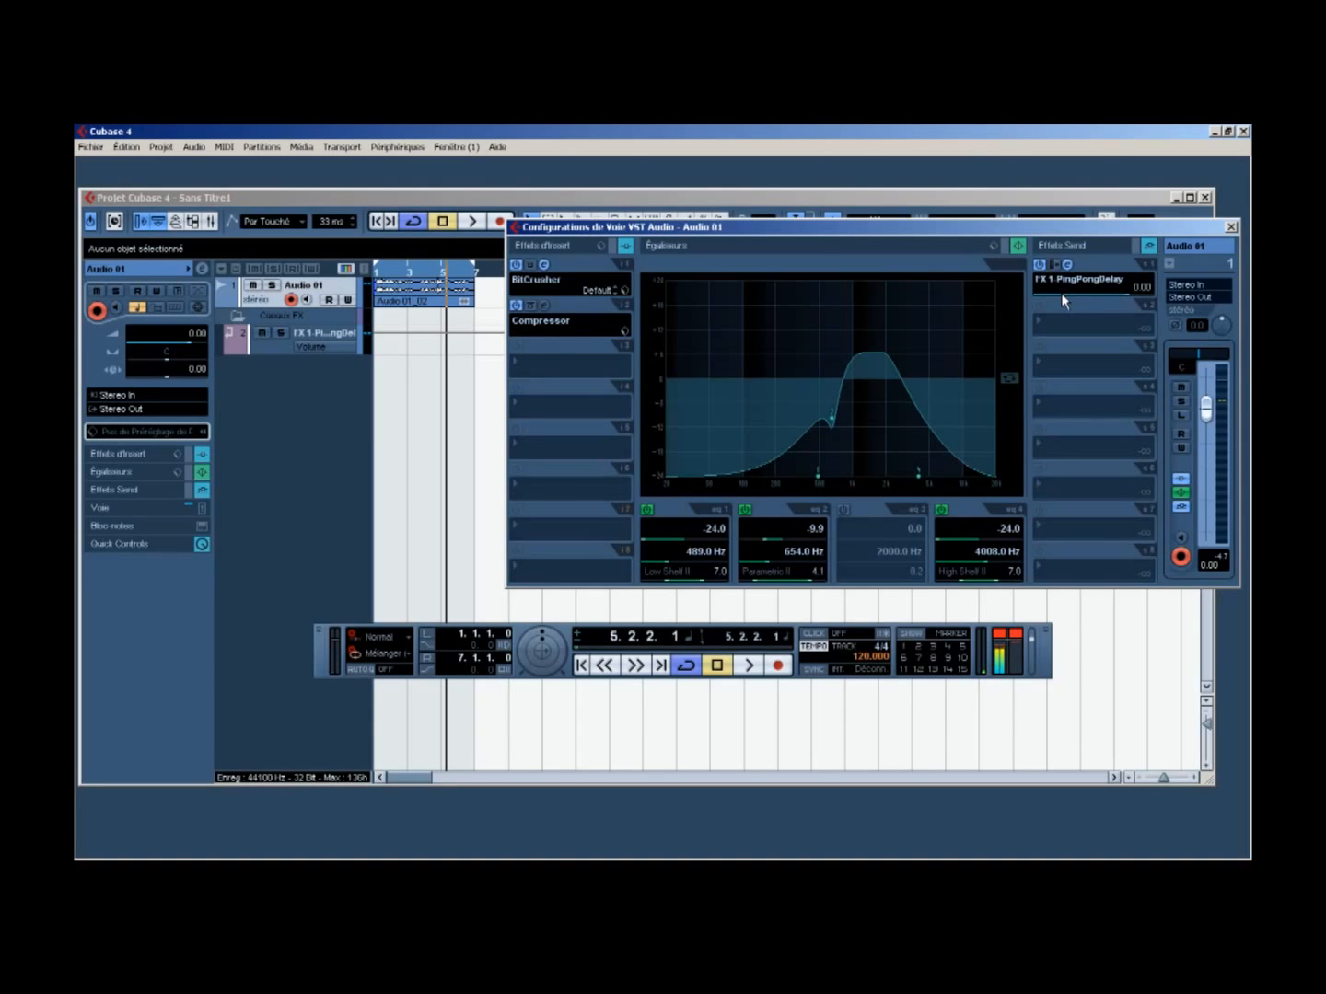
left_click_drag(1061, 292, 1051, 293)
Reactivate the PingPongDelay insert in the channel settings of the FX 1-PingPongDelay track
left_click(328, 332)
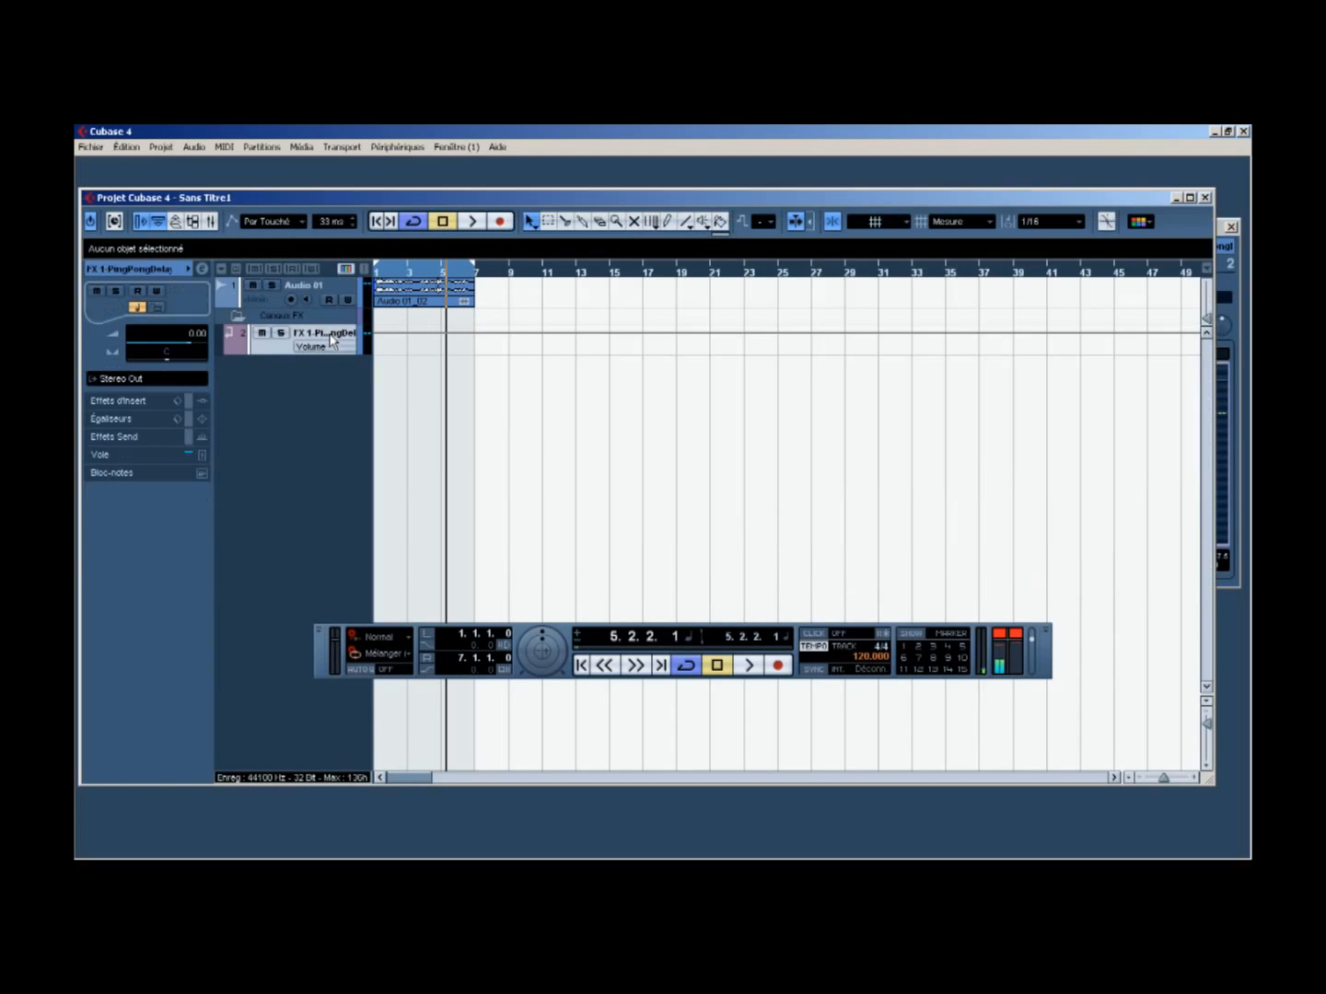
left_click(202, 268)
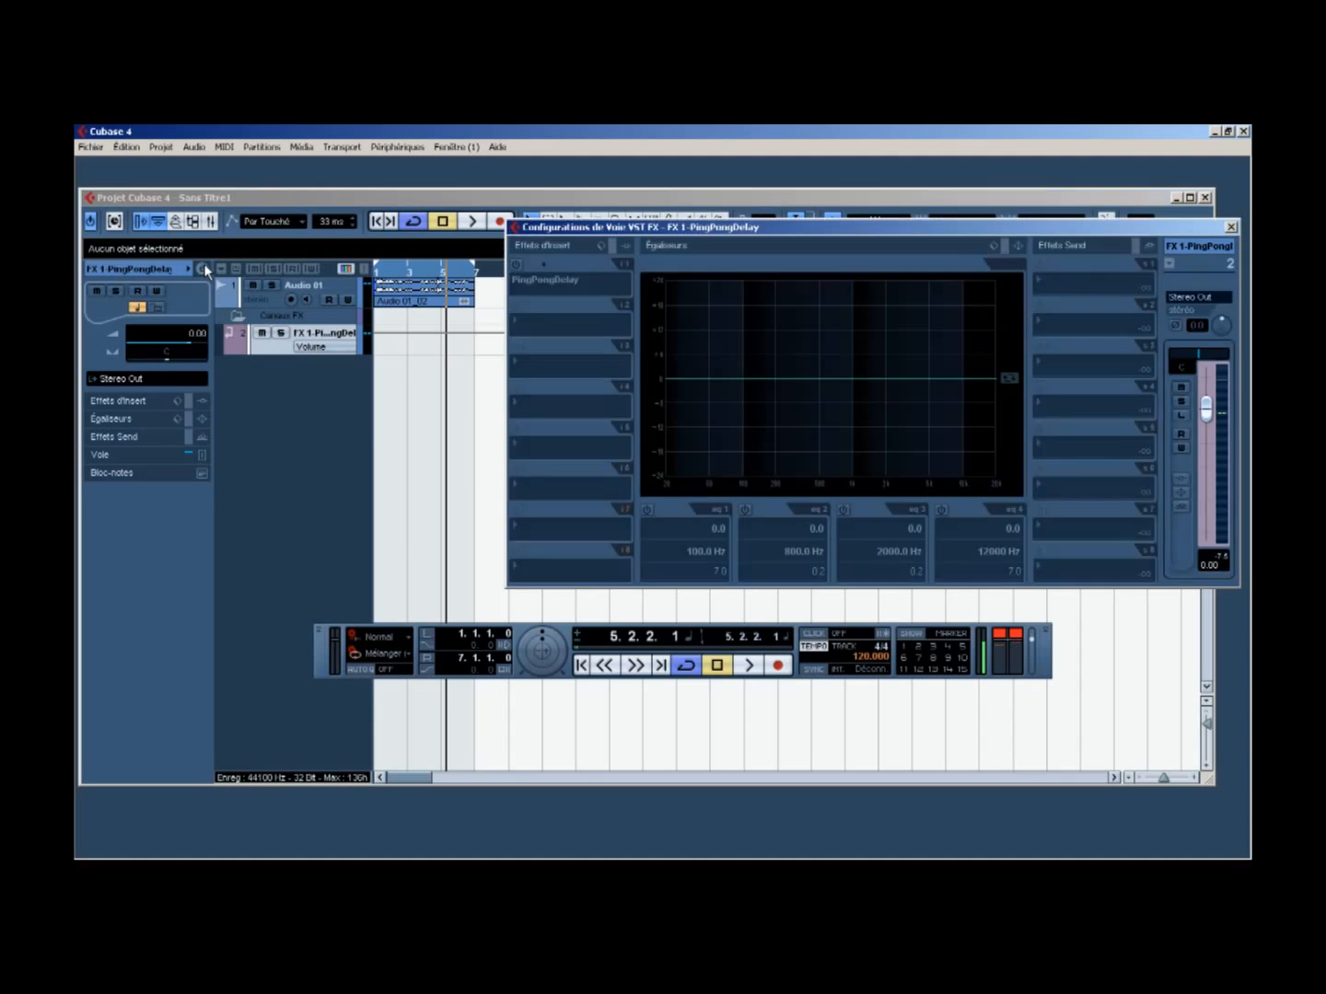
left_click_drag(640, 272, 494, 276)
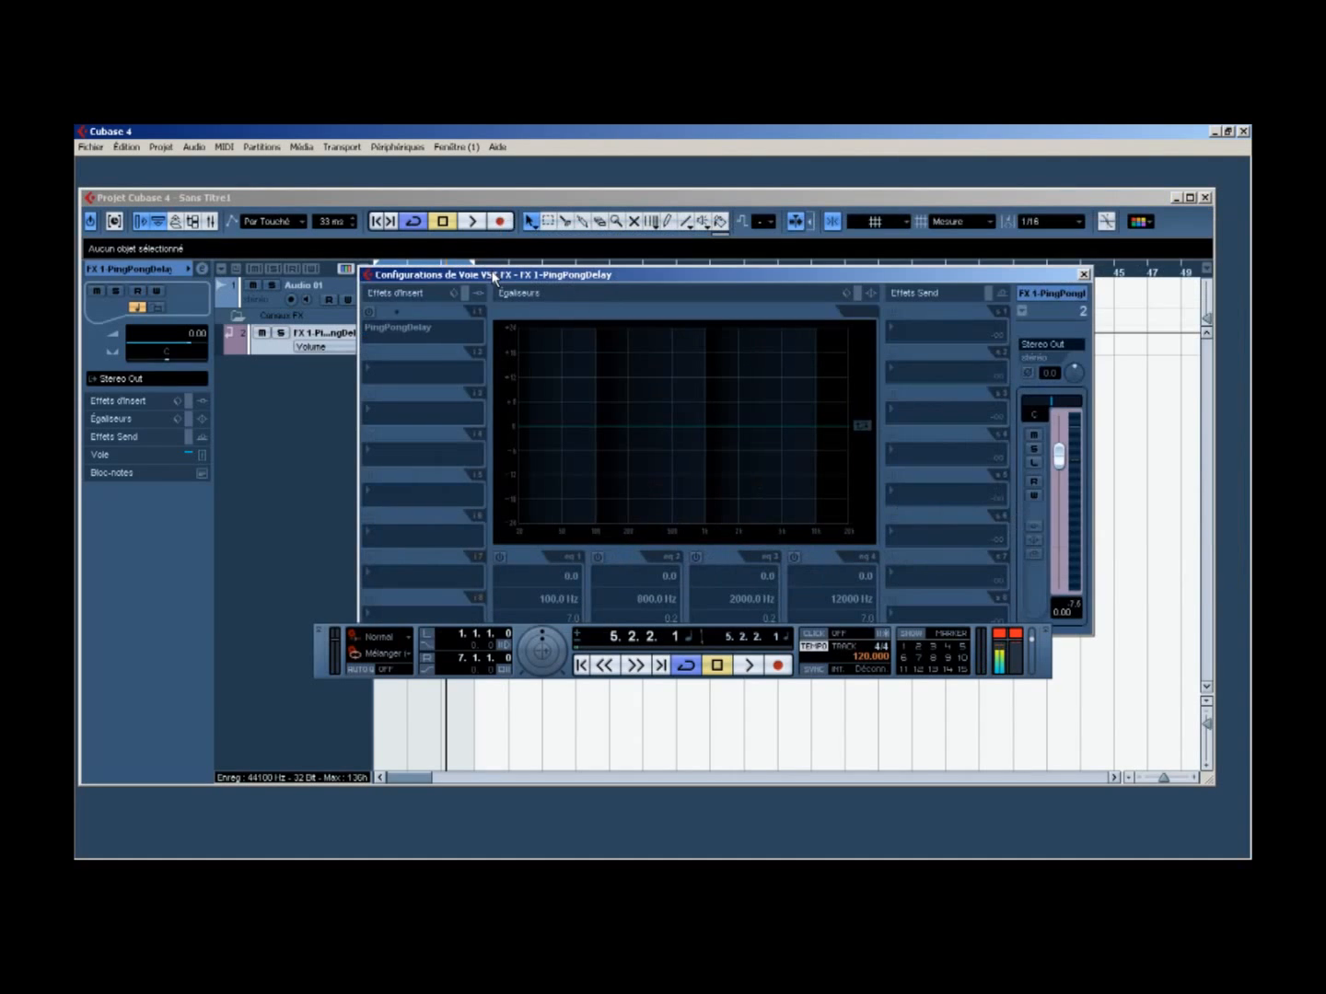
left_click(368, 311)
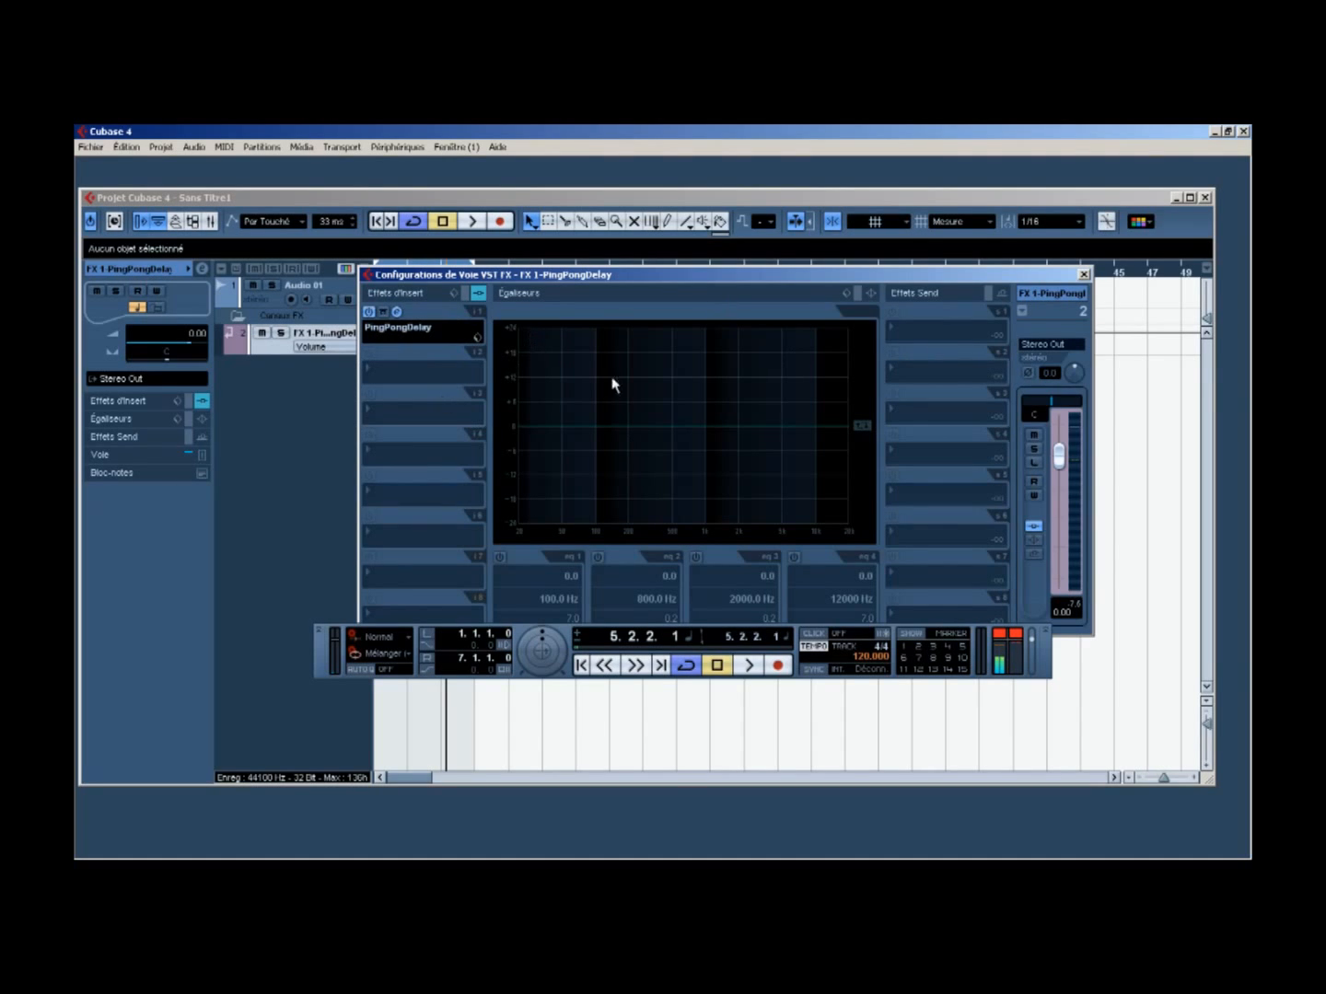
Check the destinations offered for the FX channel's first effect send, and close its channel settings
left_click(943, 335)
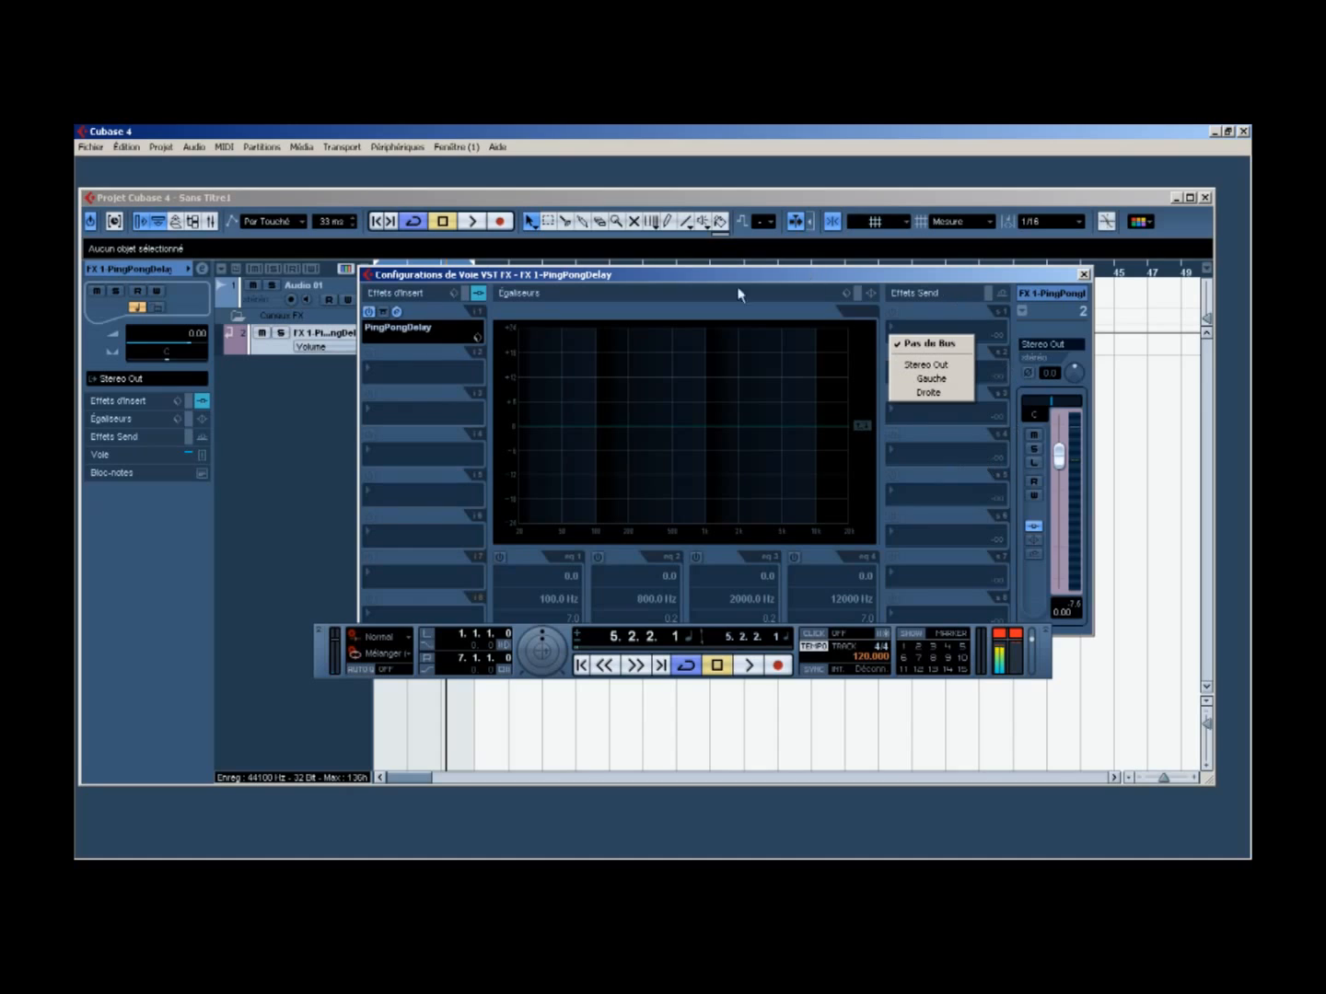
left_click_drag(1004, 277, 1007, 304)
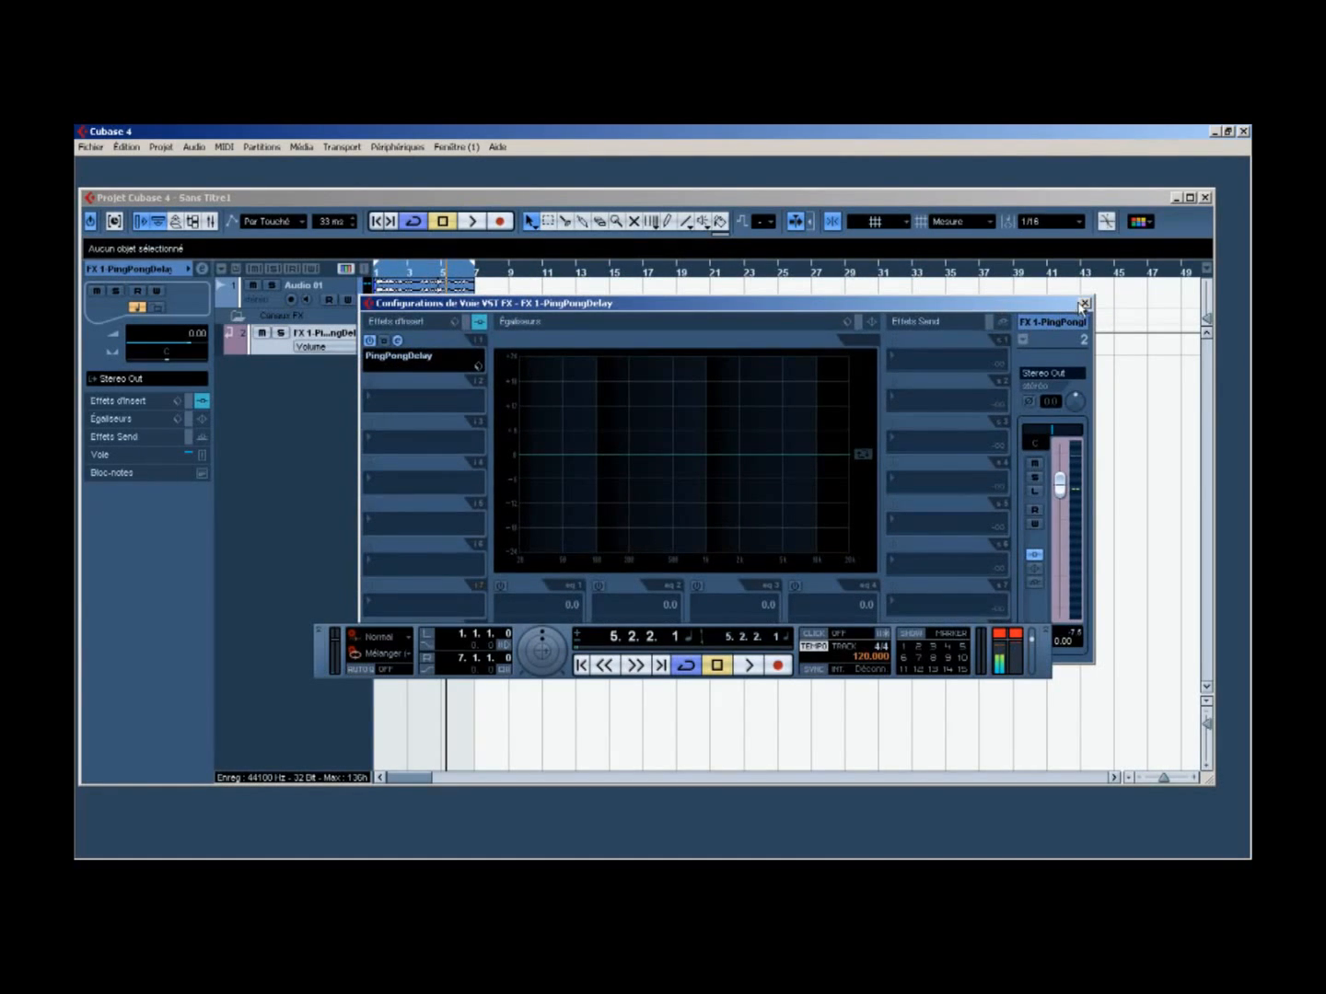
left_click(1084, 302)
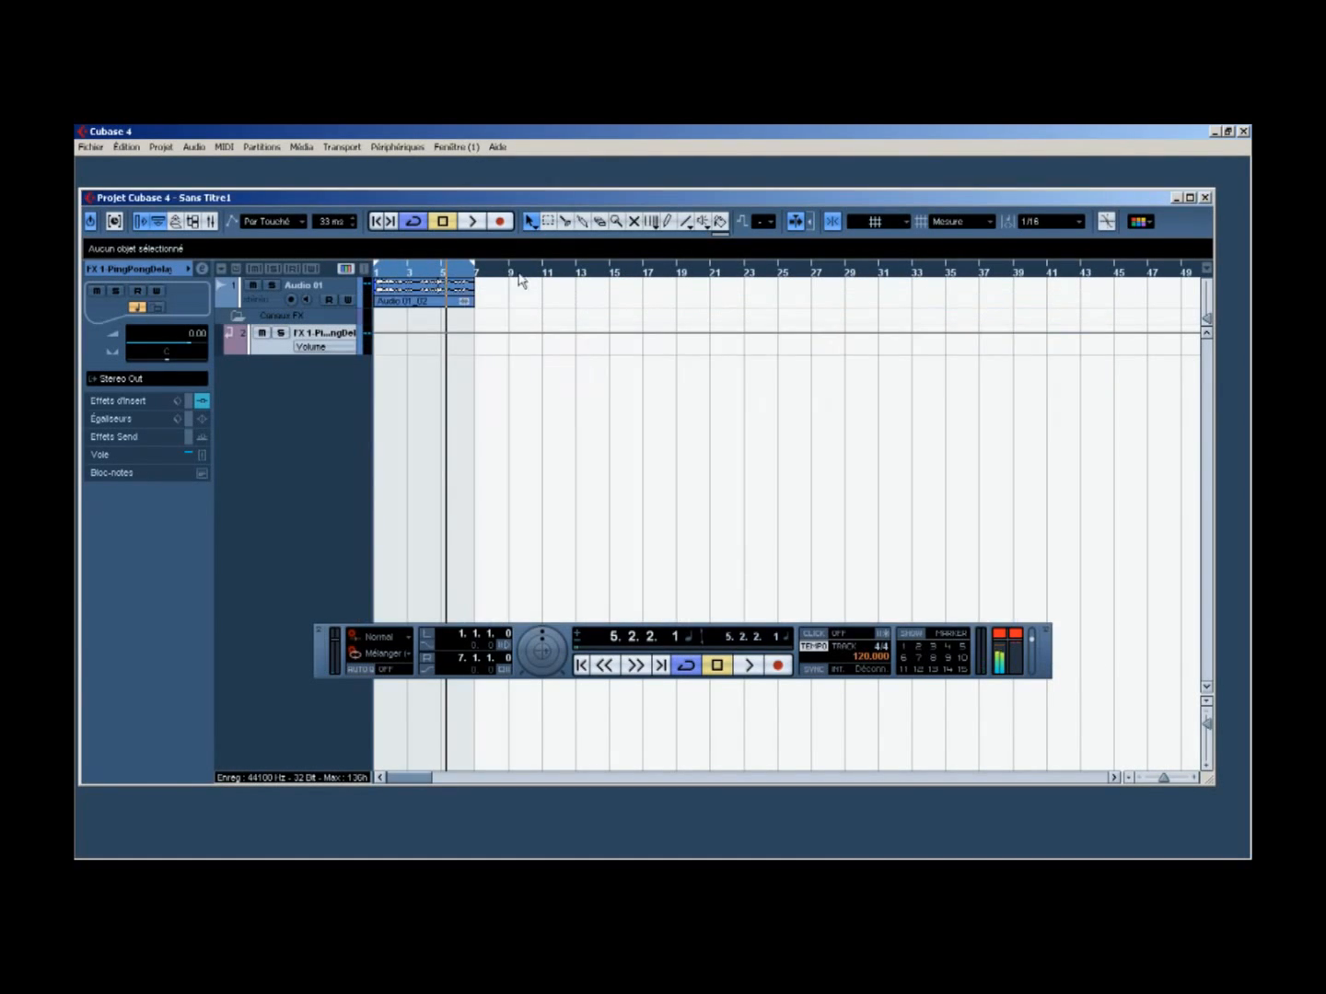
Reset the PingPongDelay send level to 0.00 in the Audio 01 channel settings and play back the loop
left_click(448, 286)
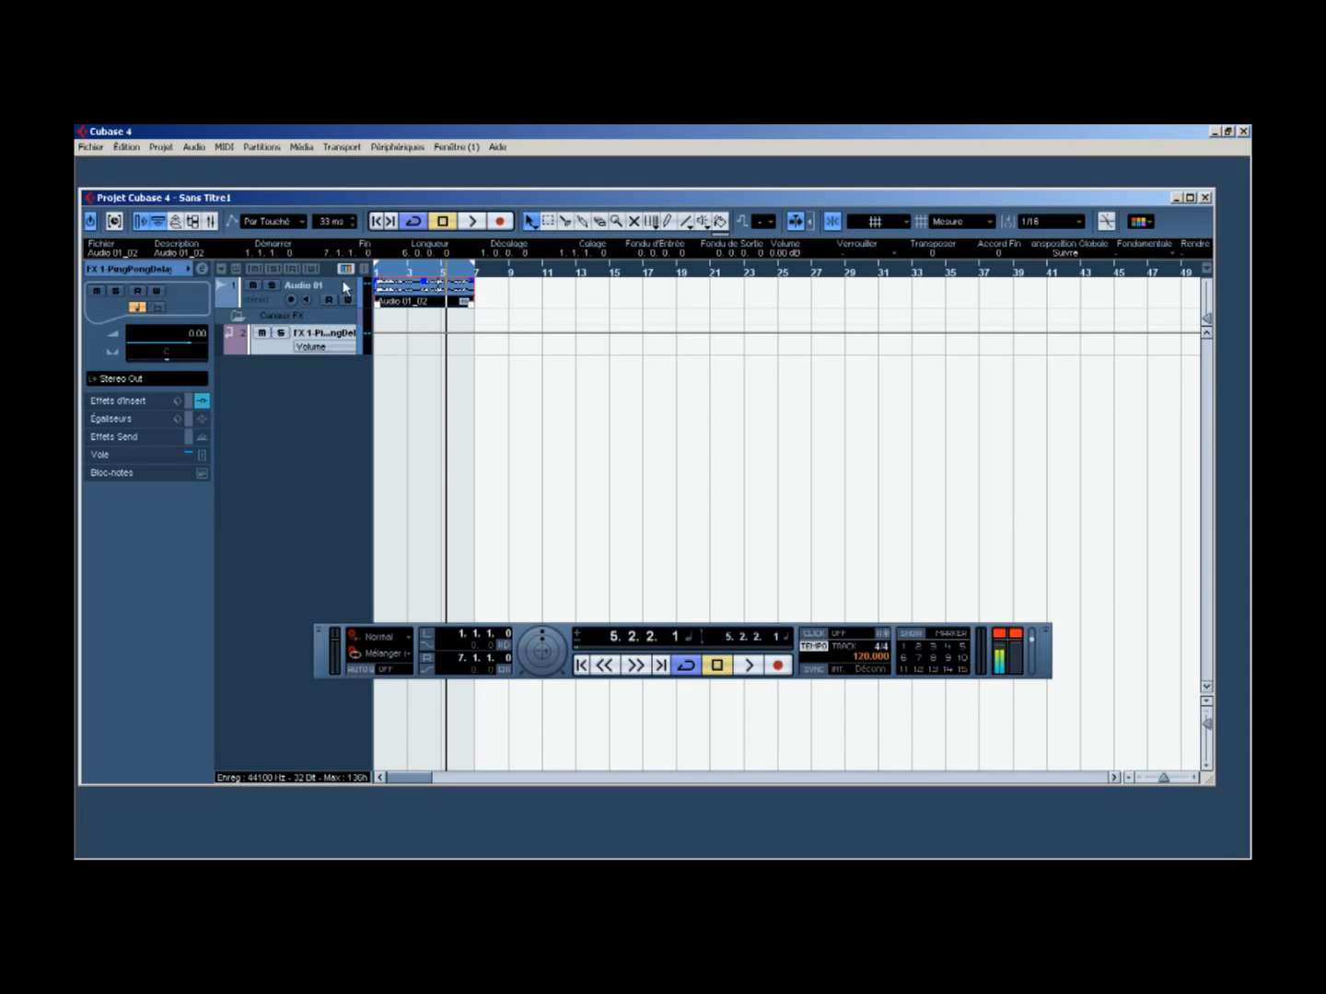
left_click(284, 288)
left_click(228, 287)
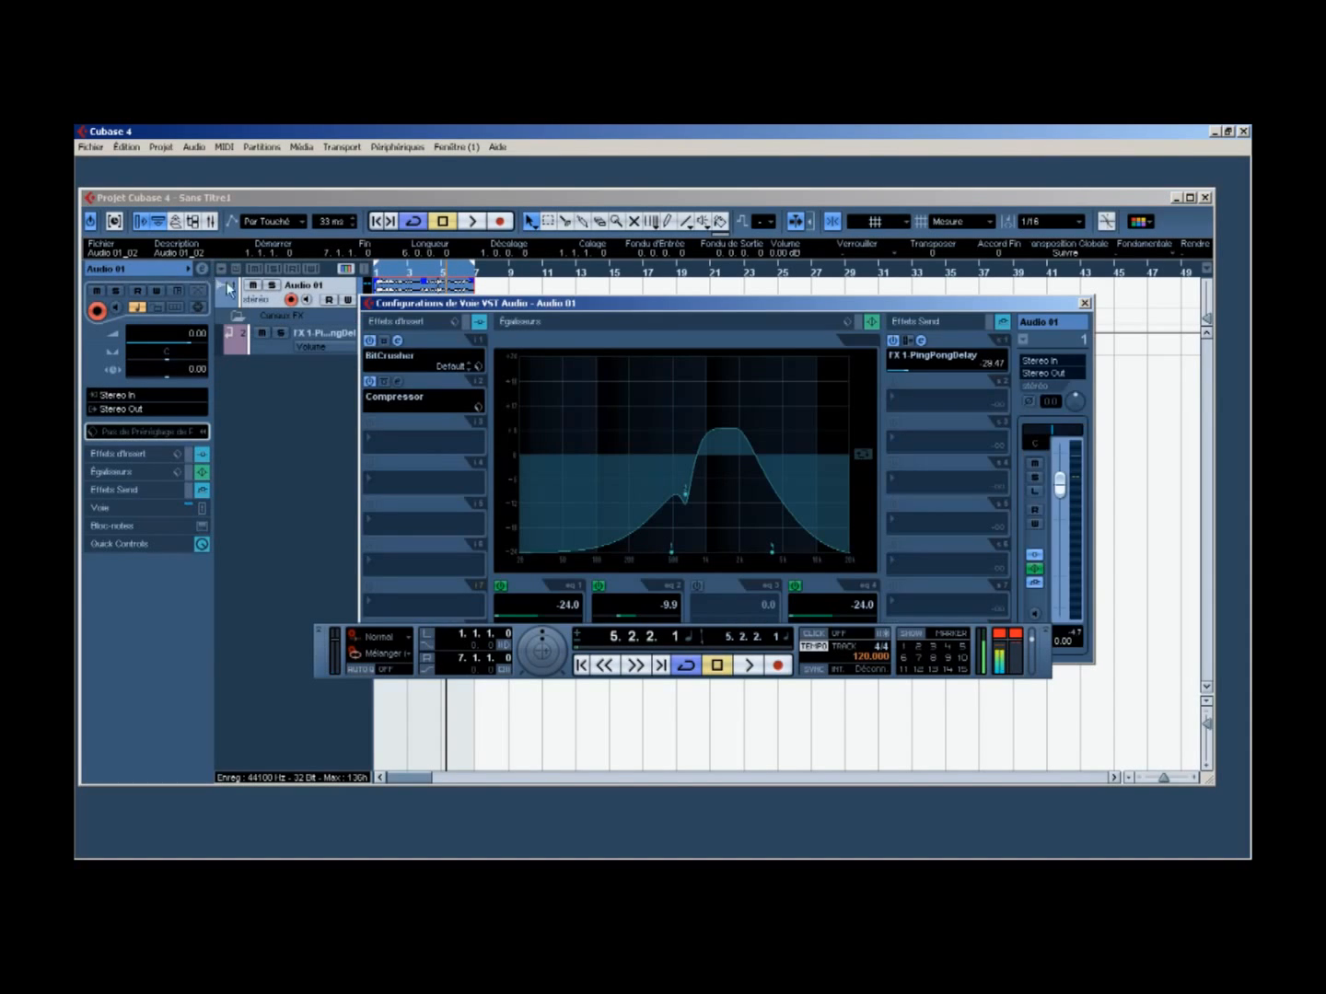
left_click_drag(982, 302, 1129, 279)
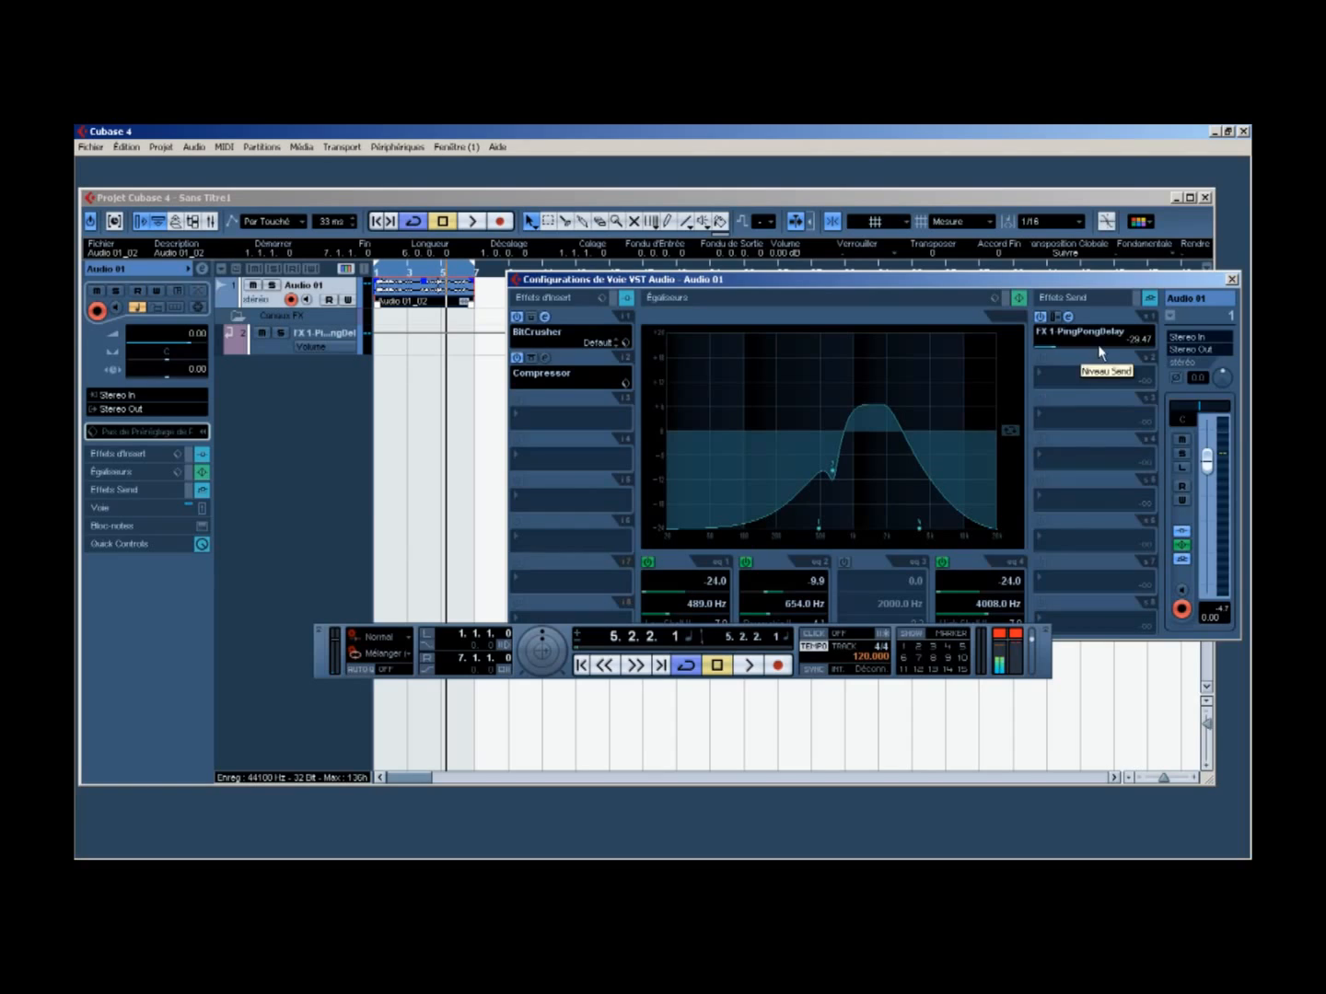
left_click(1106, 346, "ctrl")
key("space")
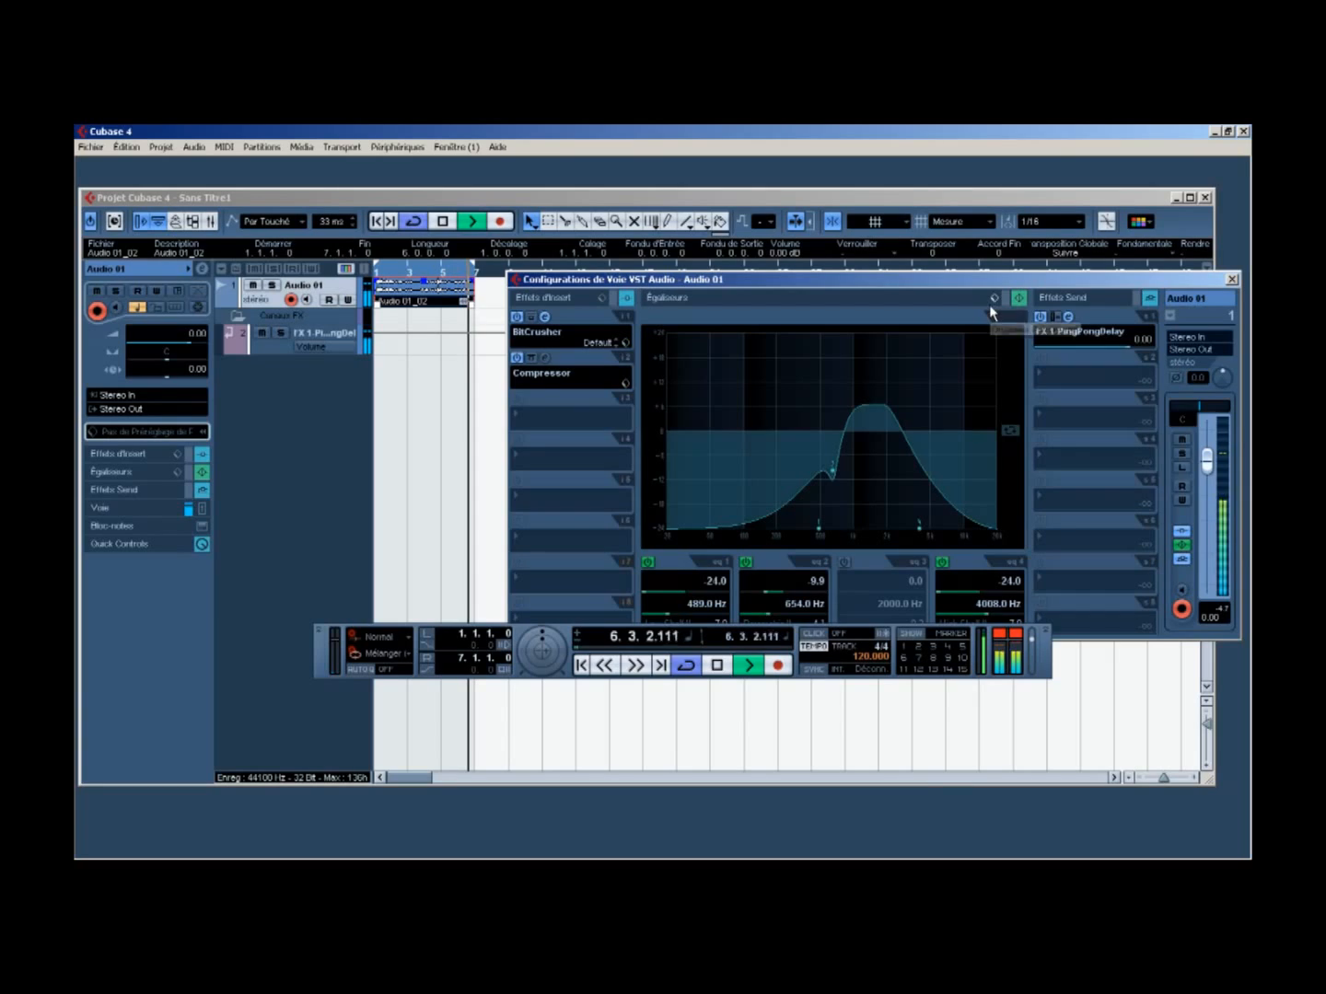
key("space")
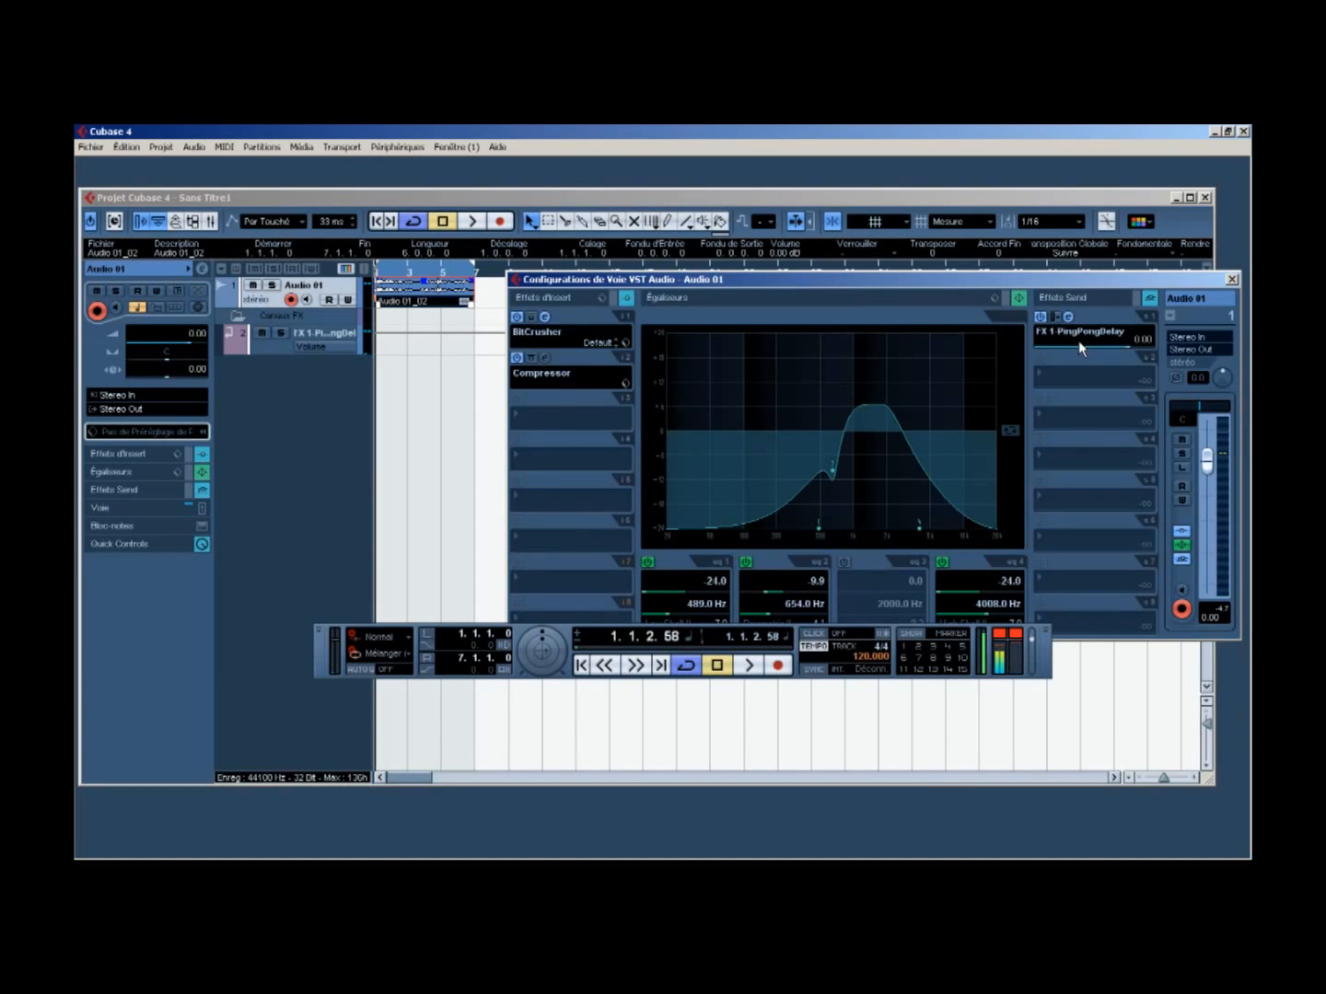
Deselect the audio clip, select the FX 1-PingPongDelay track and play back a passage
left_click_drag(996, 284, 793, 374)
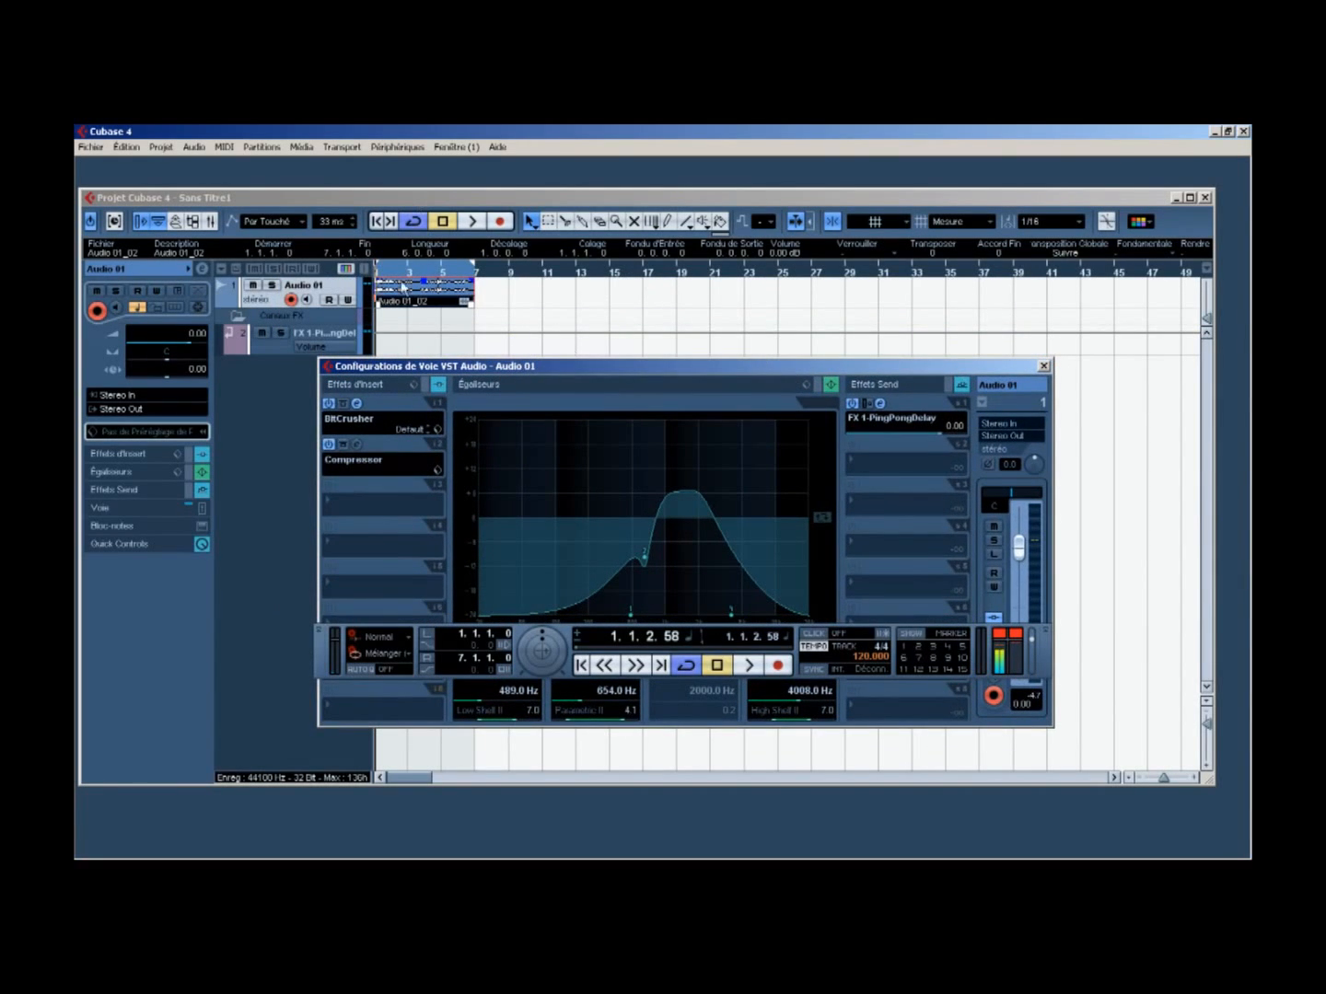
left_click(315, 289)
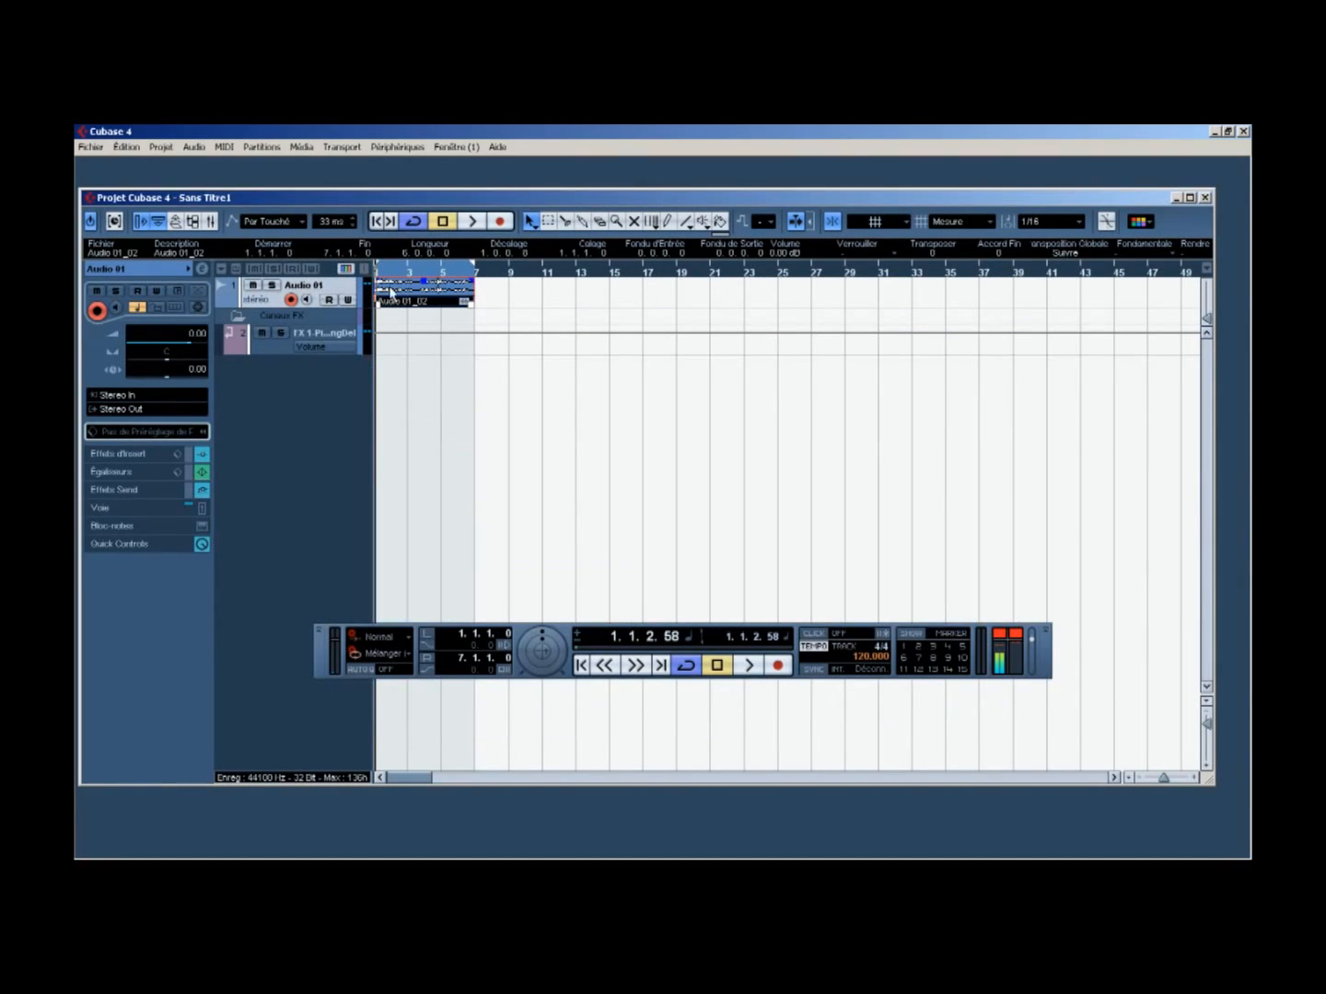
left_click(500, 289)
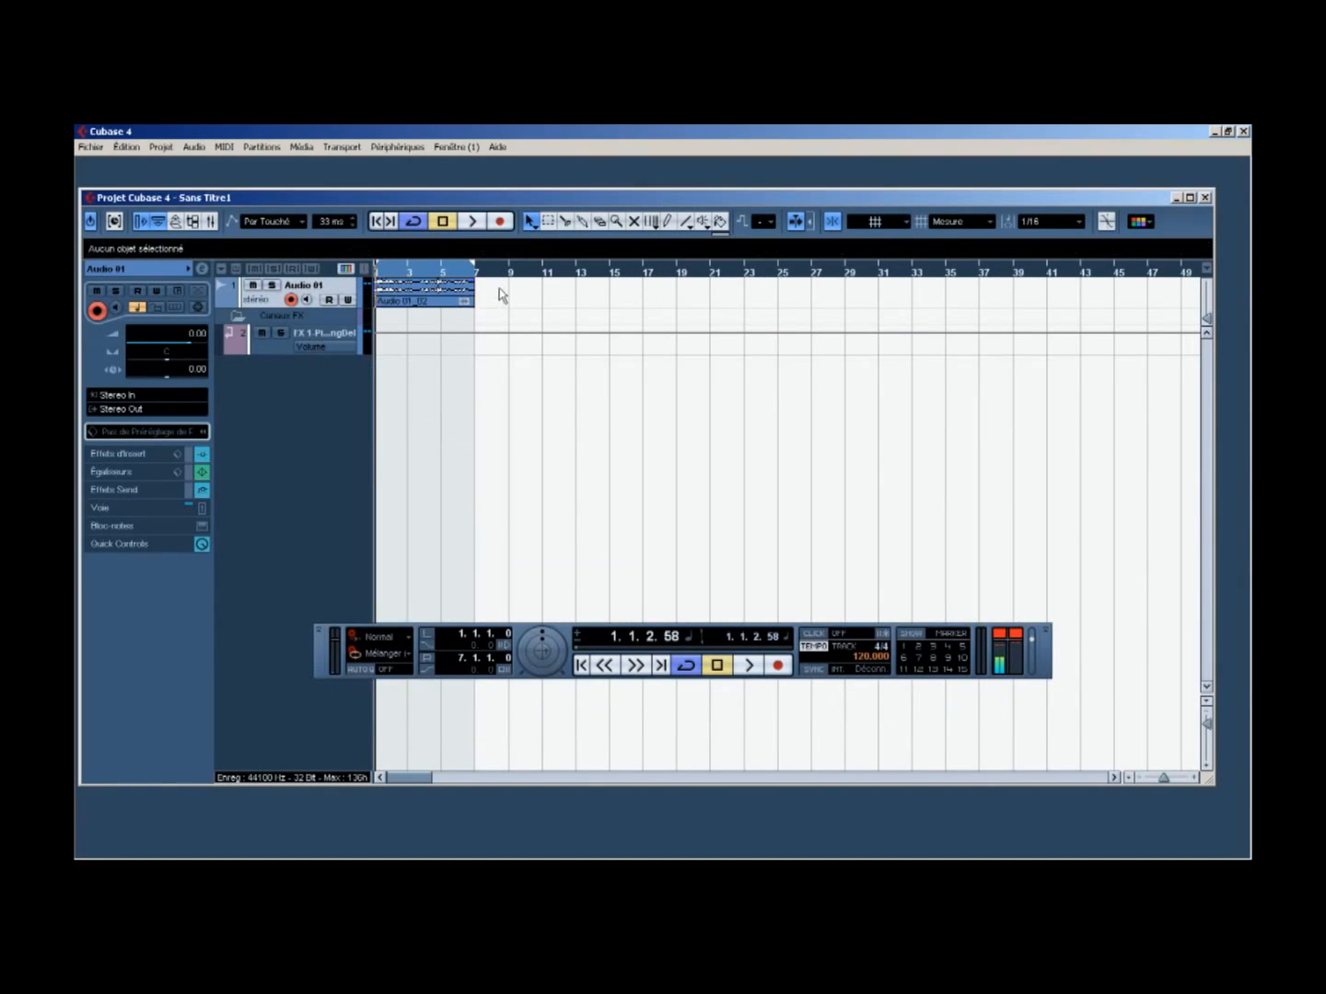
left_click(333, 338)
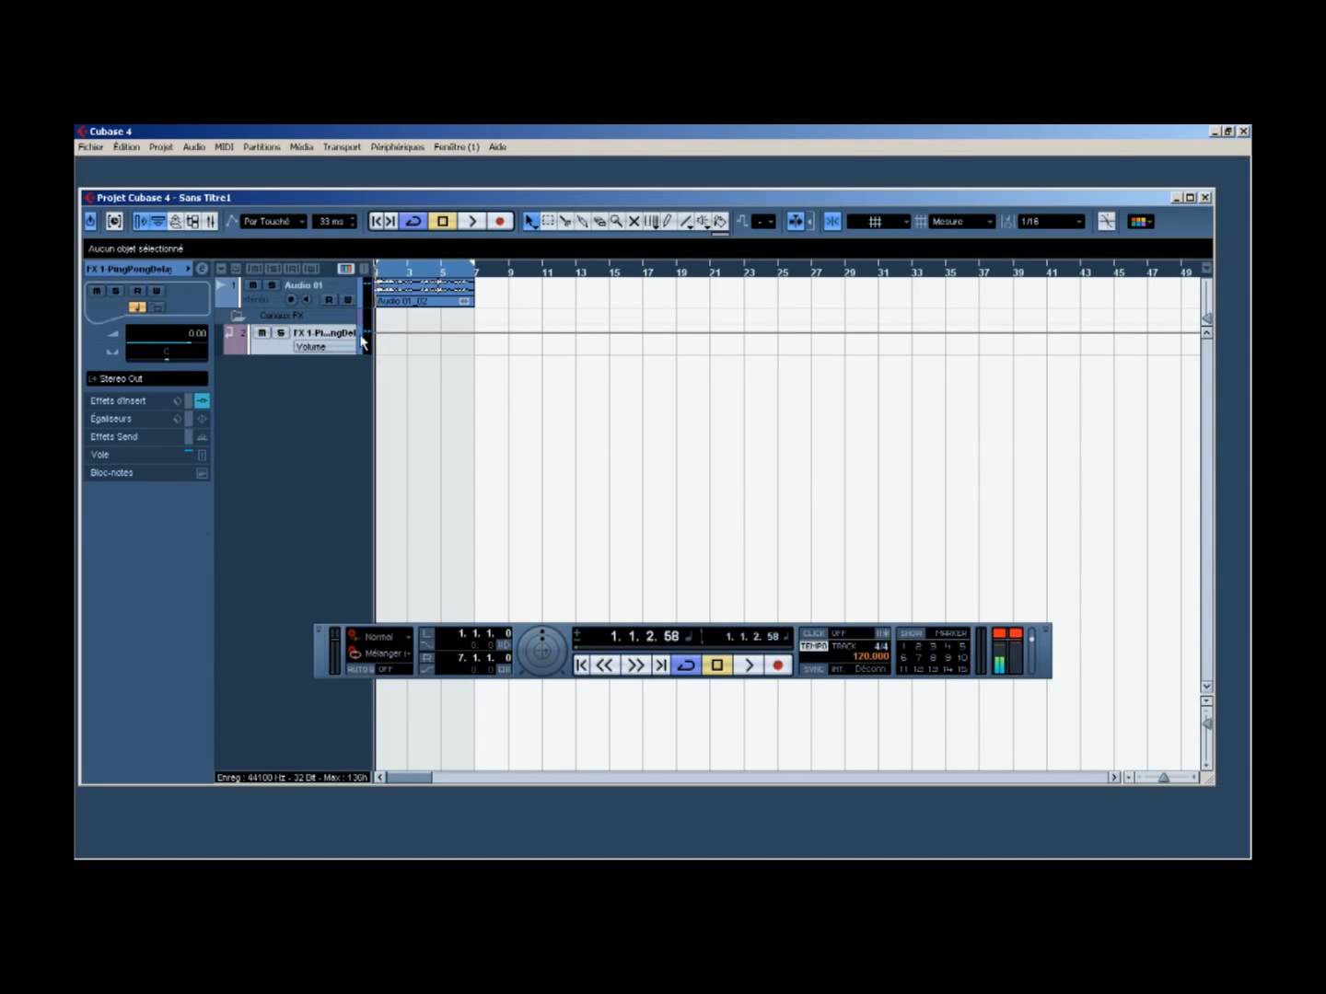
key("space")
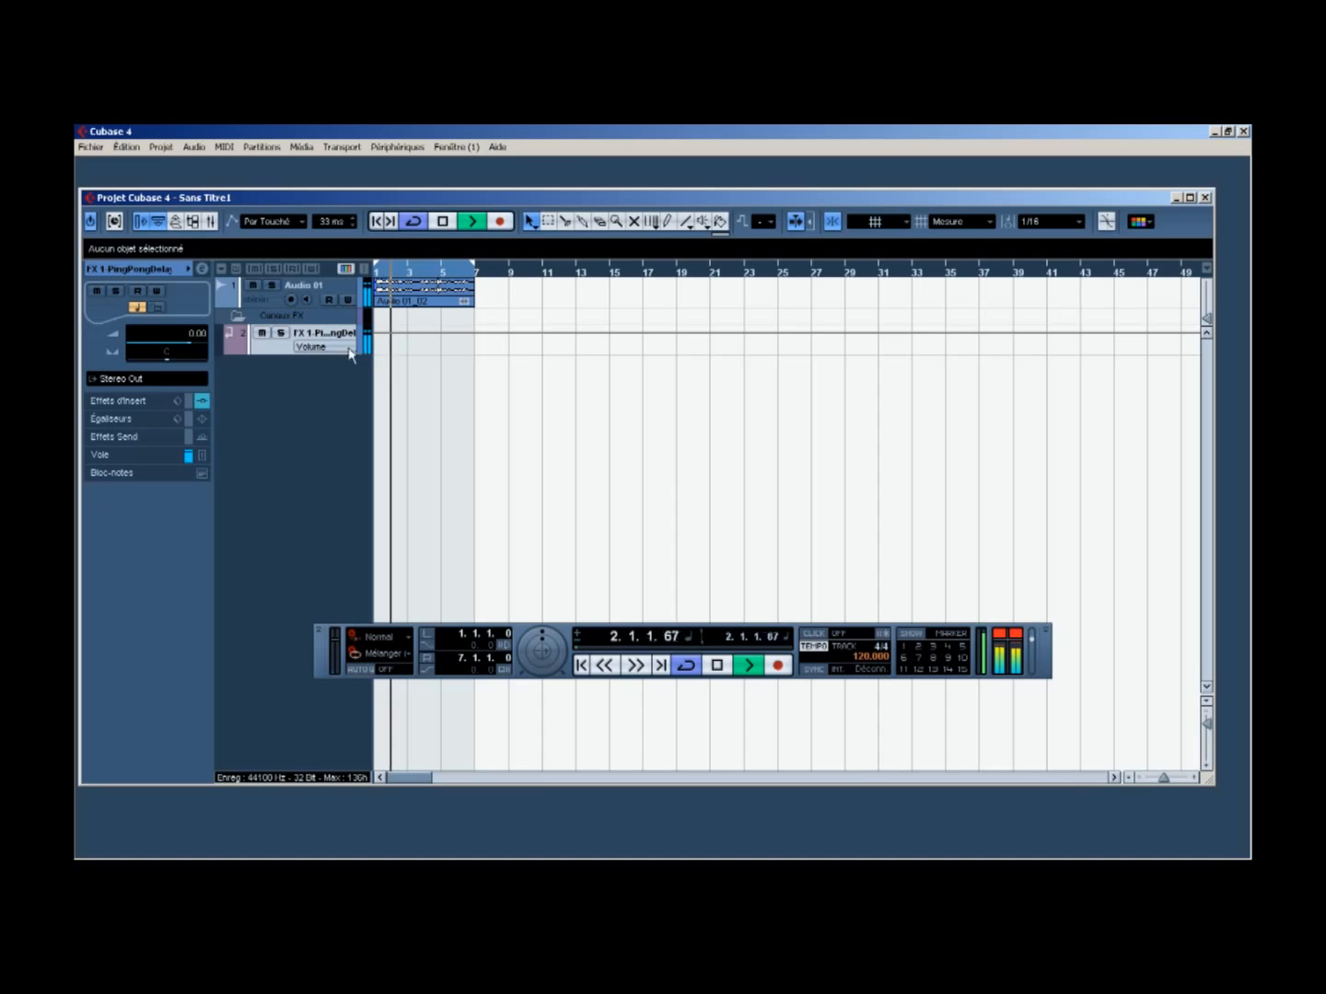
key("space")
Open the FX 1-PingPongDelay channel settings and bring up the PingPongDelay plug-in's parameter window
left_click(202, 270)
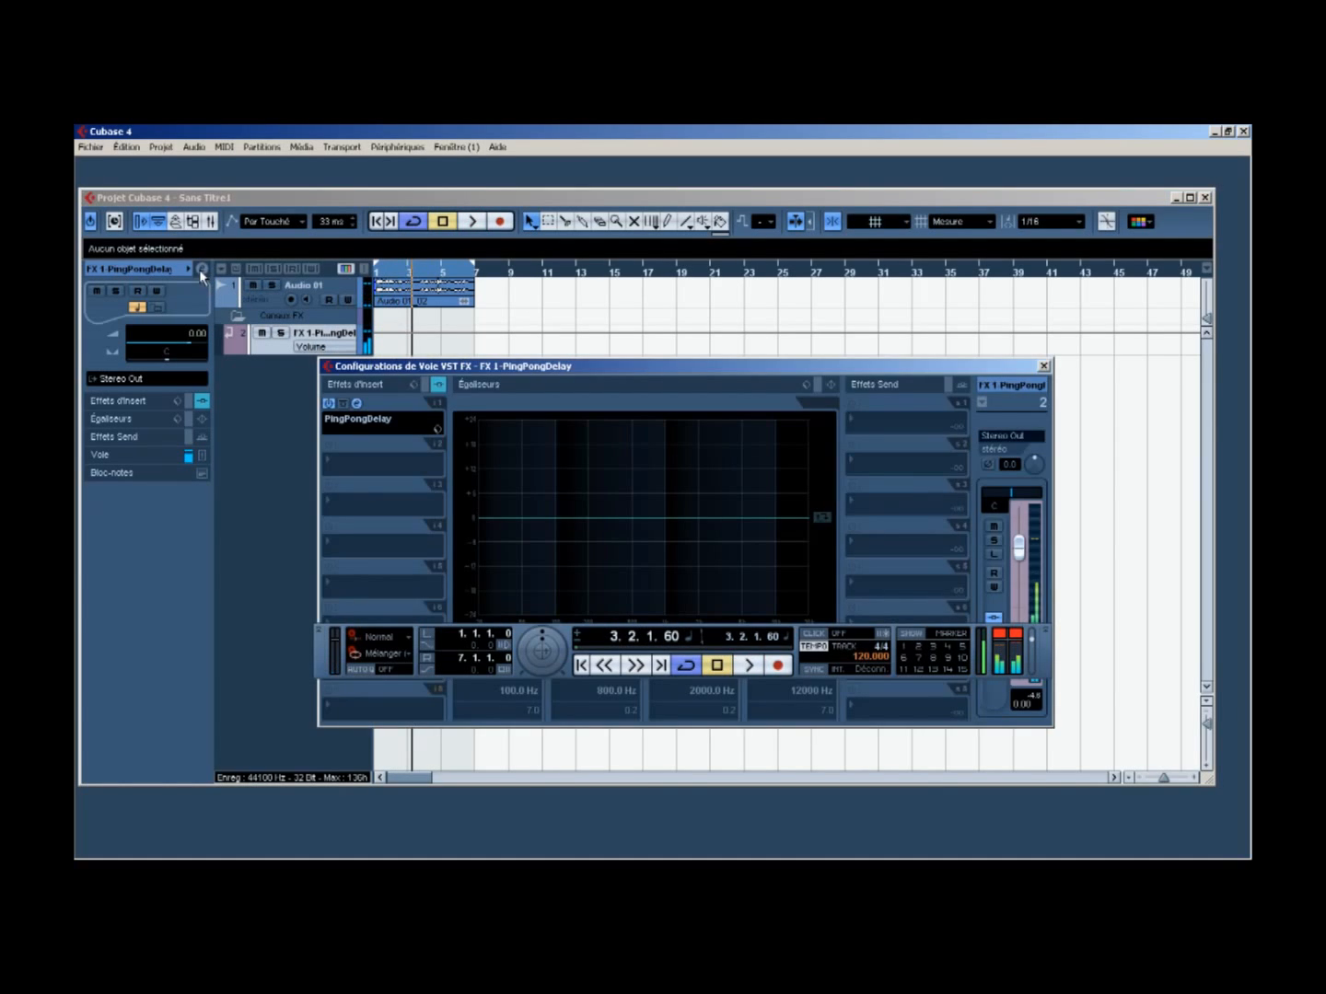
left_click_drag(521, 372, 537, 268)
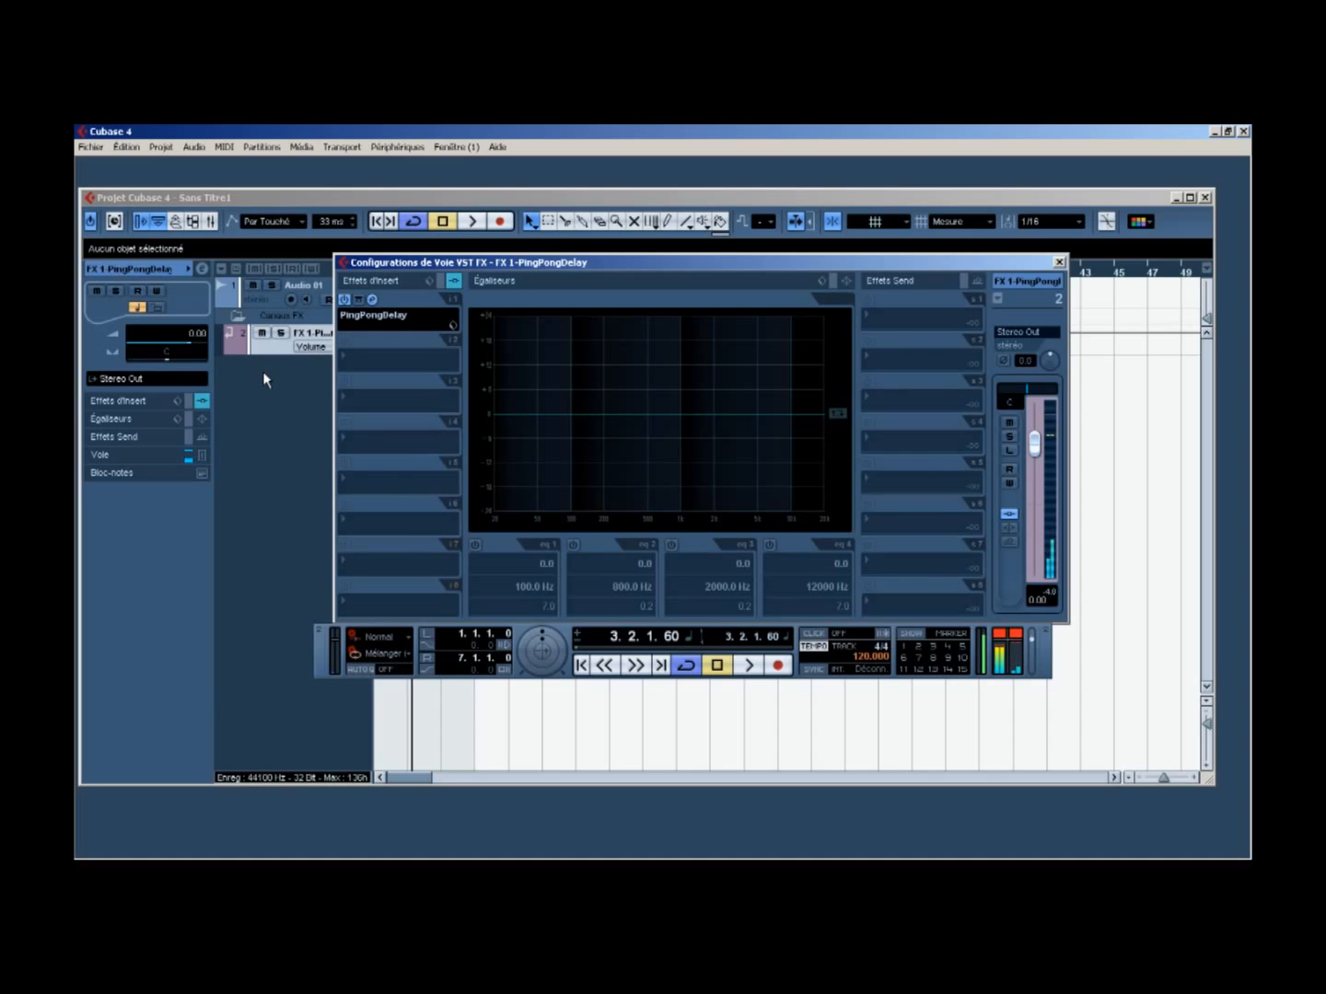
left_click_drag(518, 262, 637, 245)
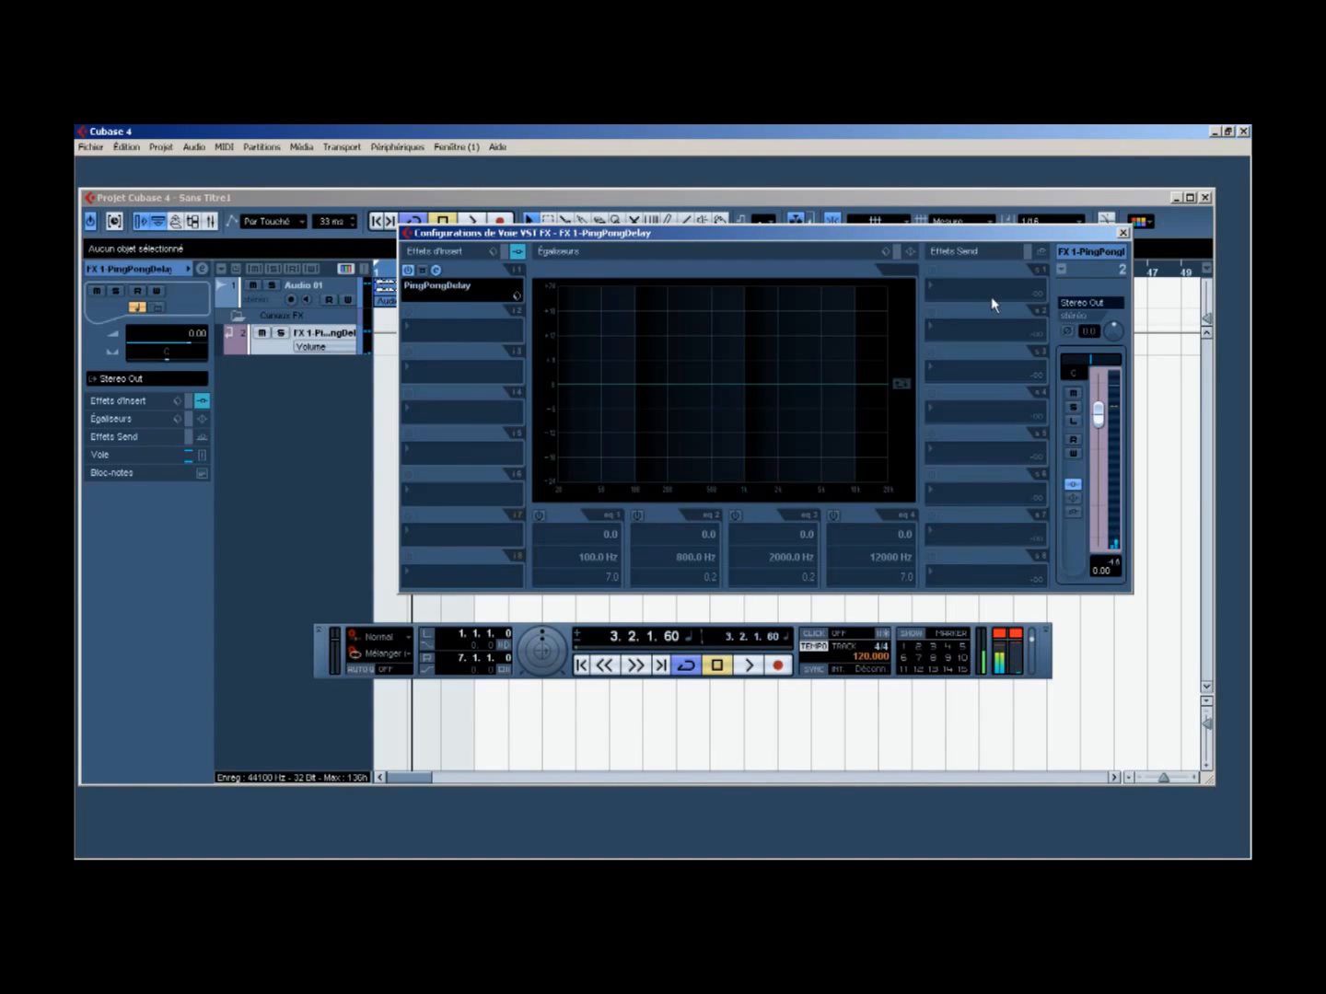
left_click_drag(882, 234, 885, 242)
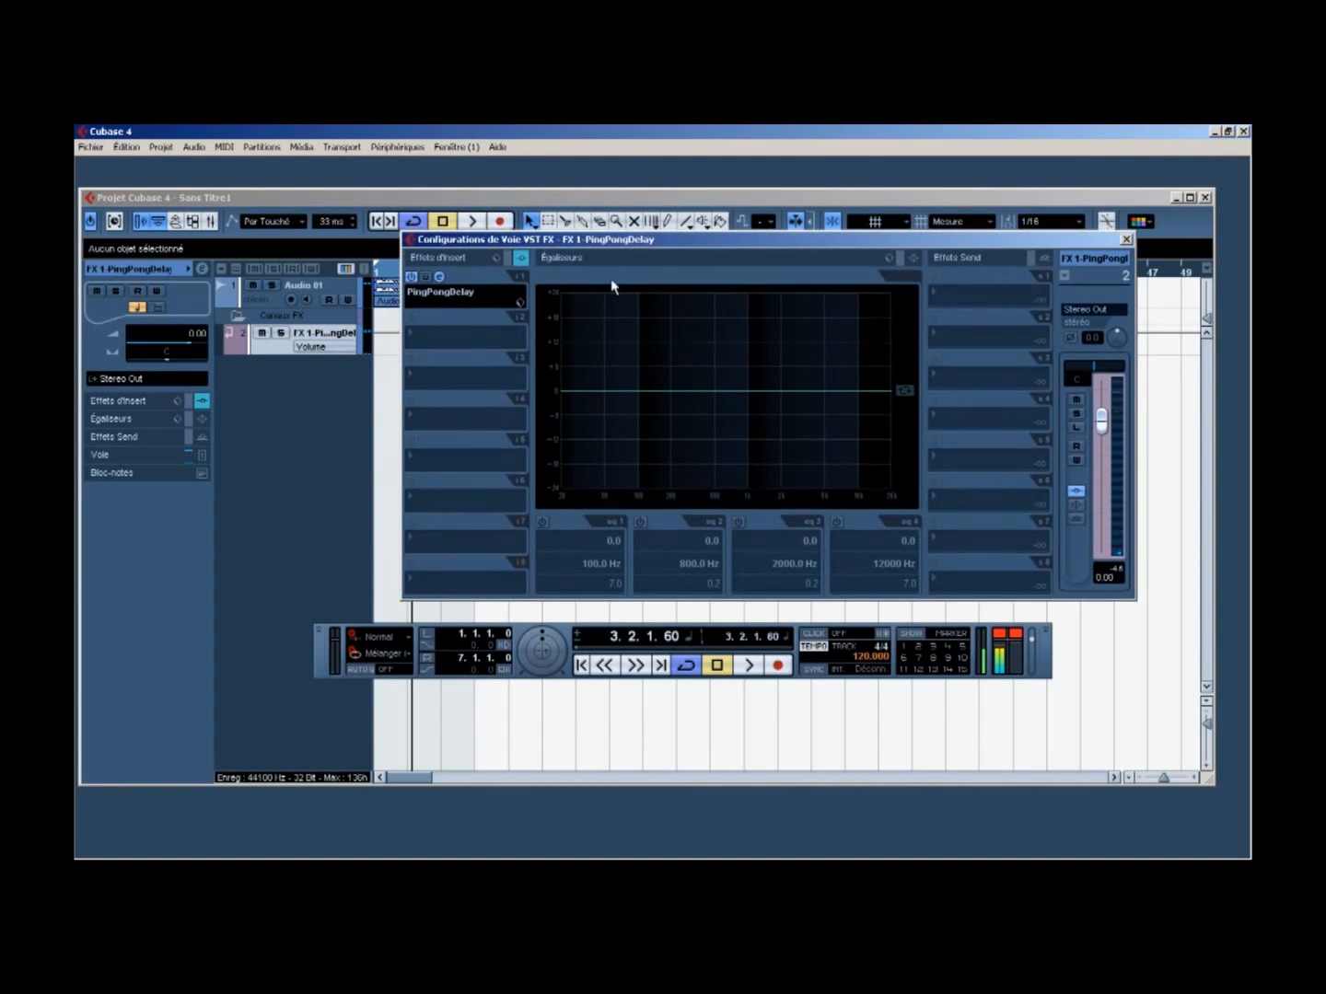
left_click(440, 278)
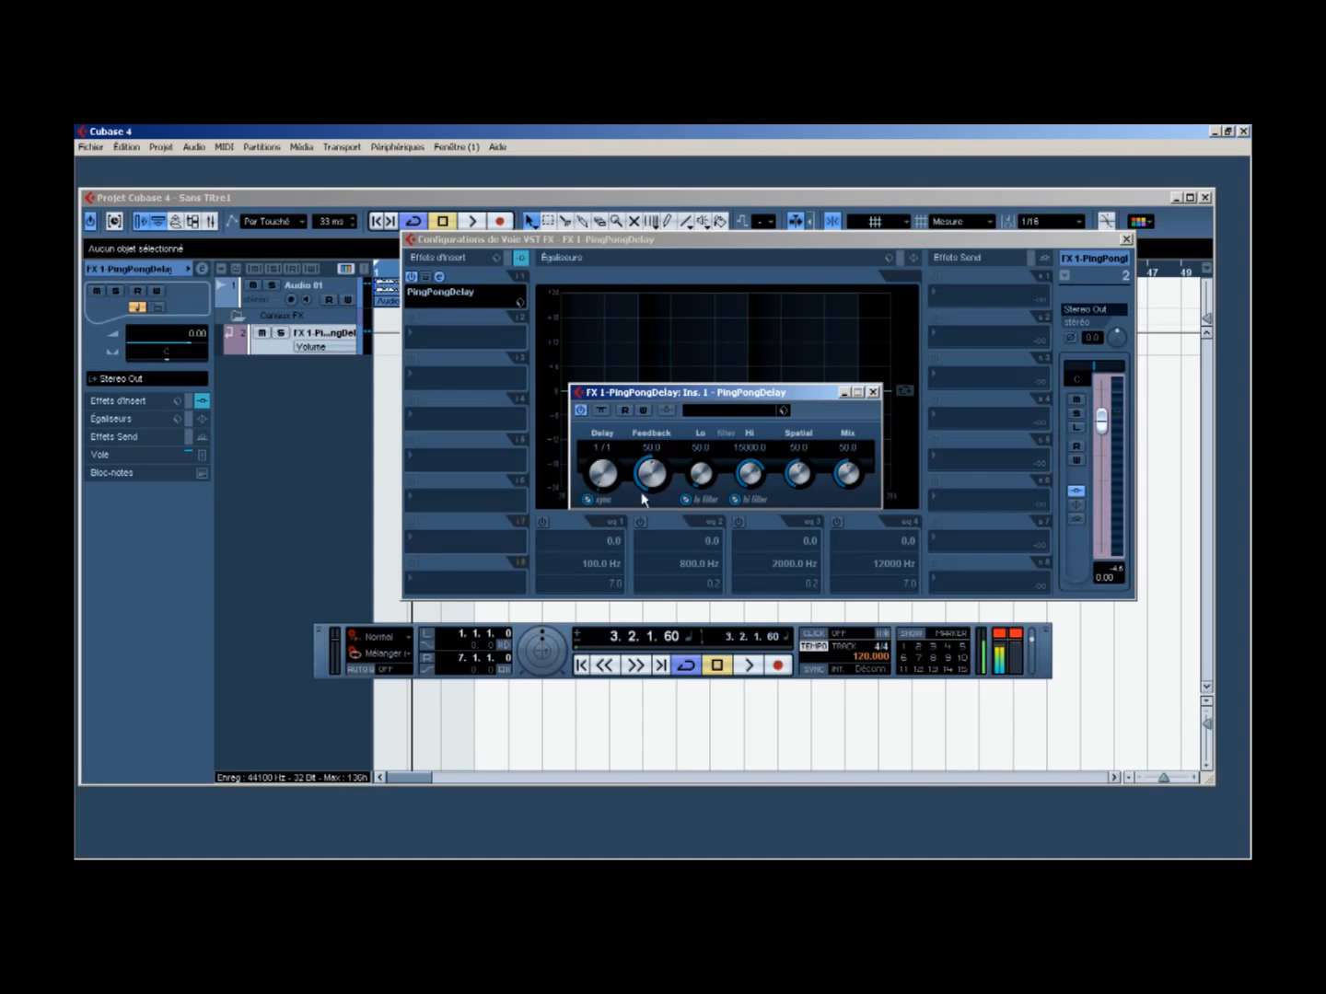
Switch the project tempo from track to fixed mode and set it to 160 BPM
left_click(817, 646)
type("160")
key("Return")
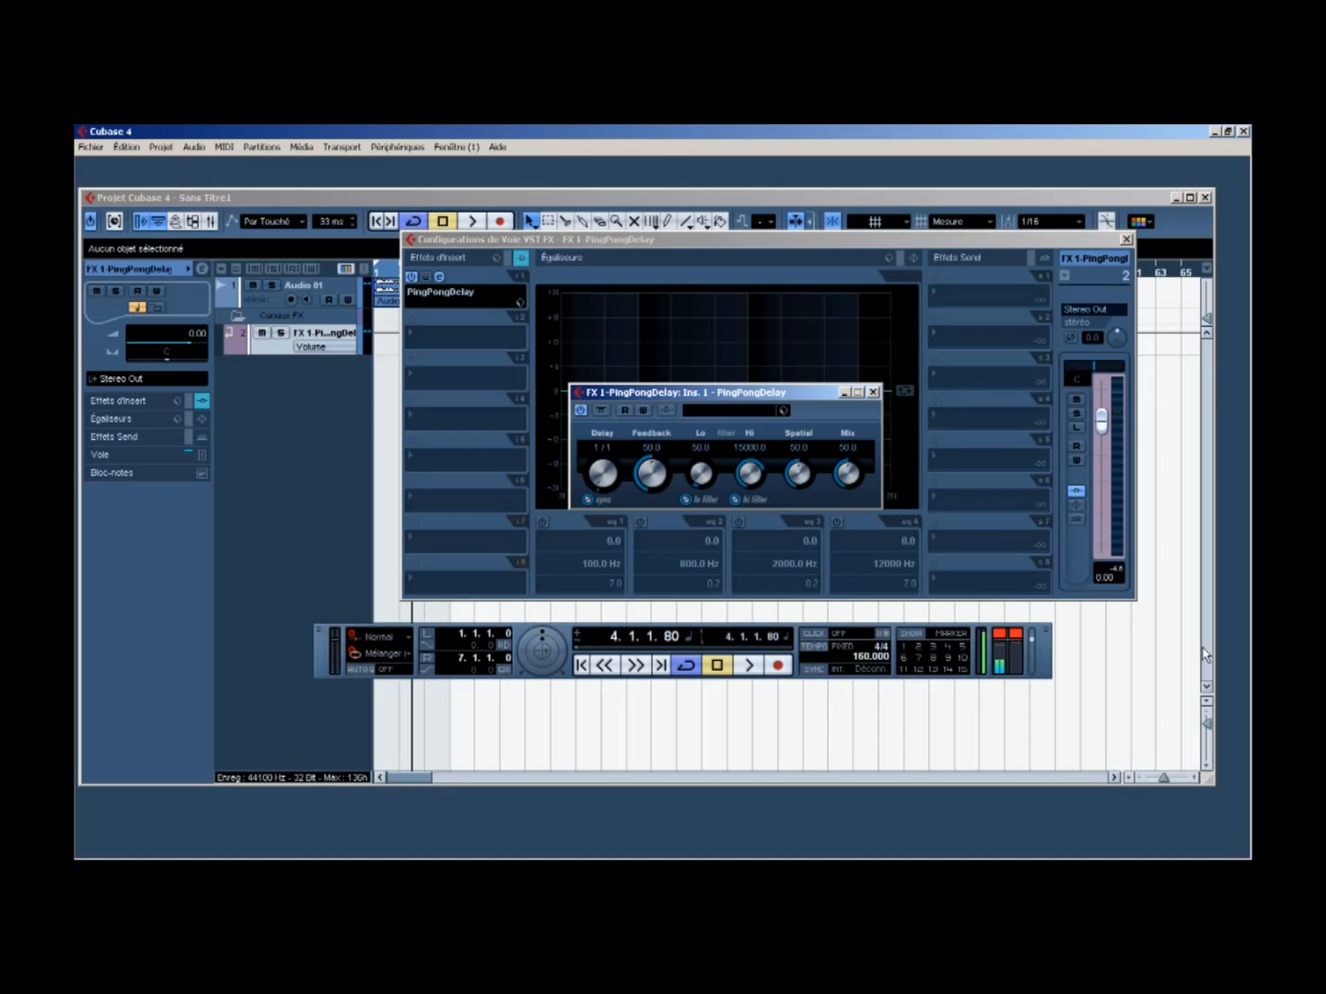
Play back a passage of the loop at the 160 BPM tempo, then stop playback
key("KP_Subtract")
key("space")
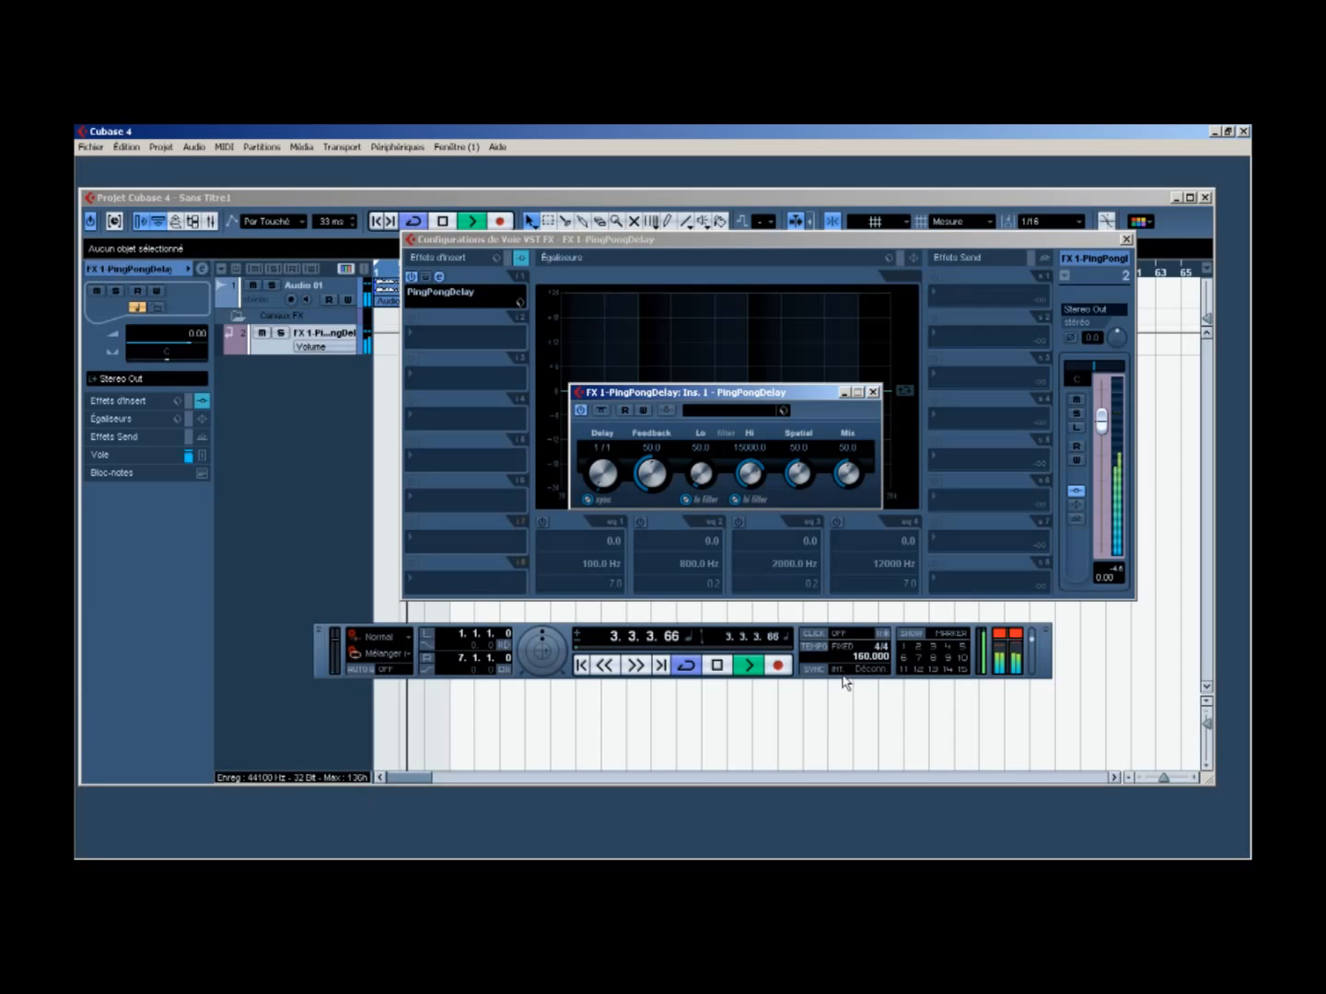
key("space")
Set the fixed project tempo to 220 BPM and play back the loop from the project start
type("220")
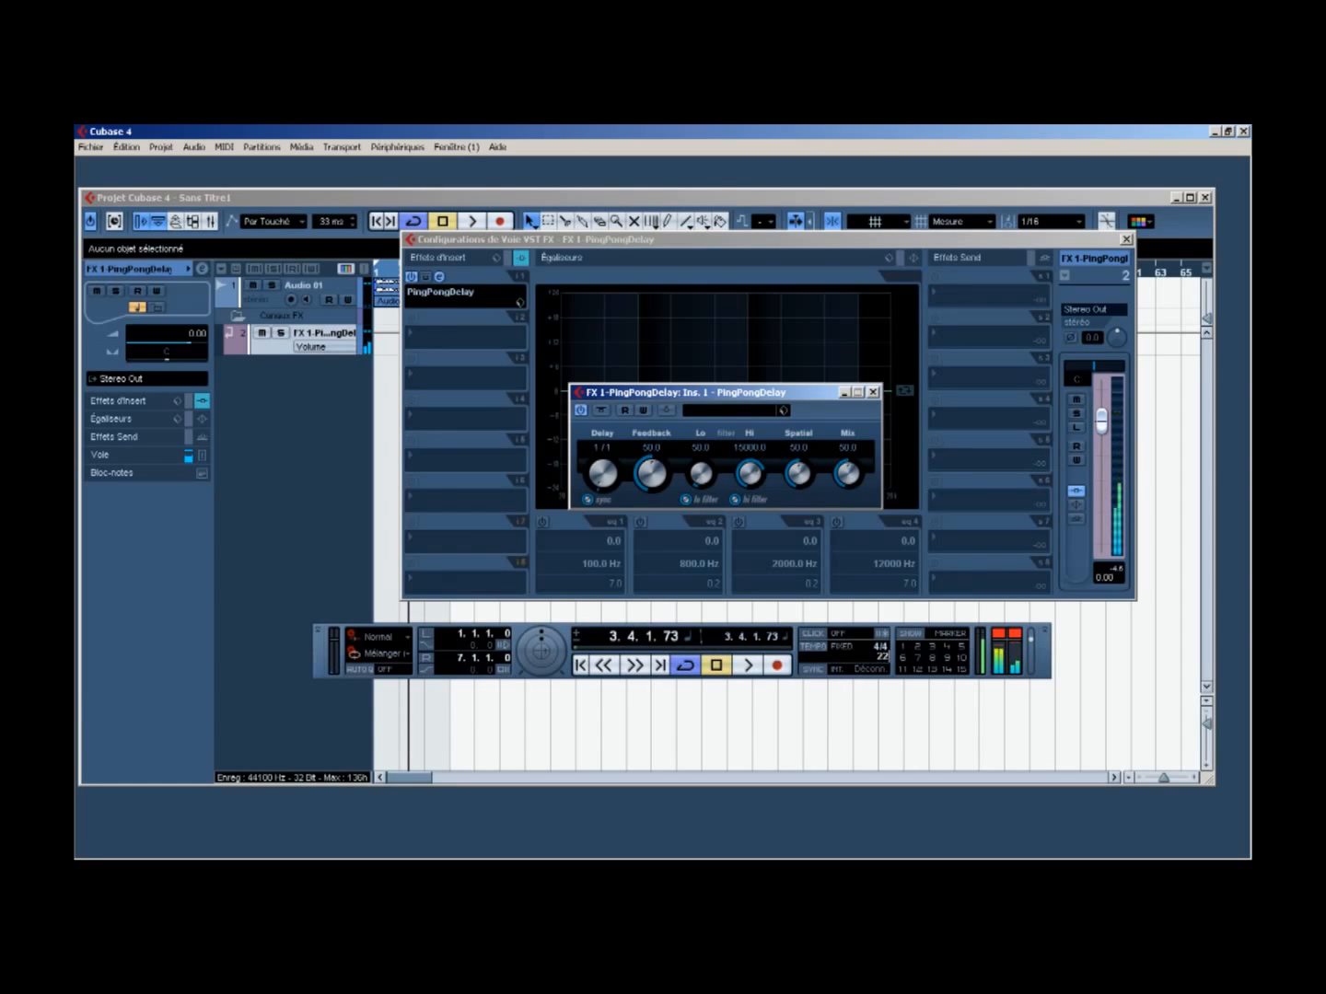
key("Return")
left_click(580, 666)
key("space")
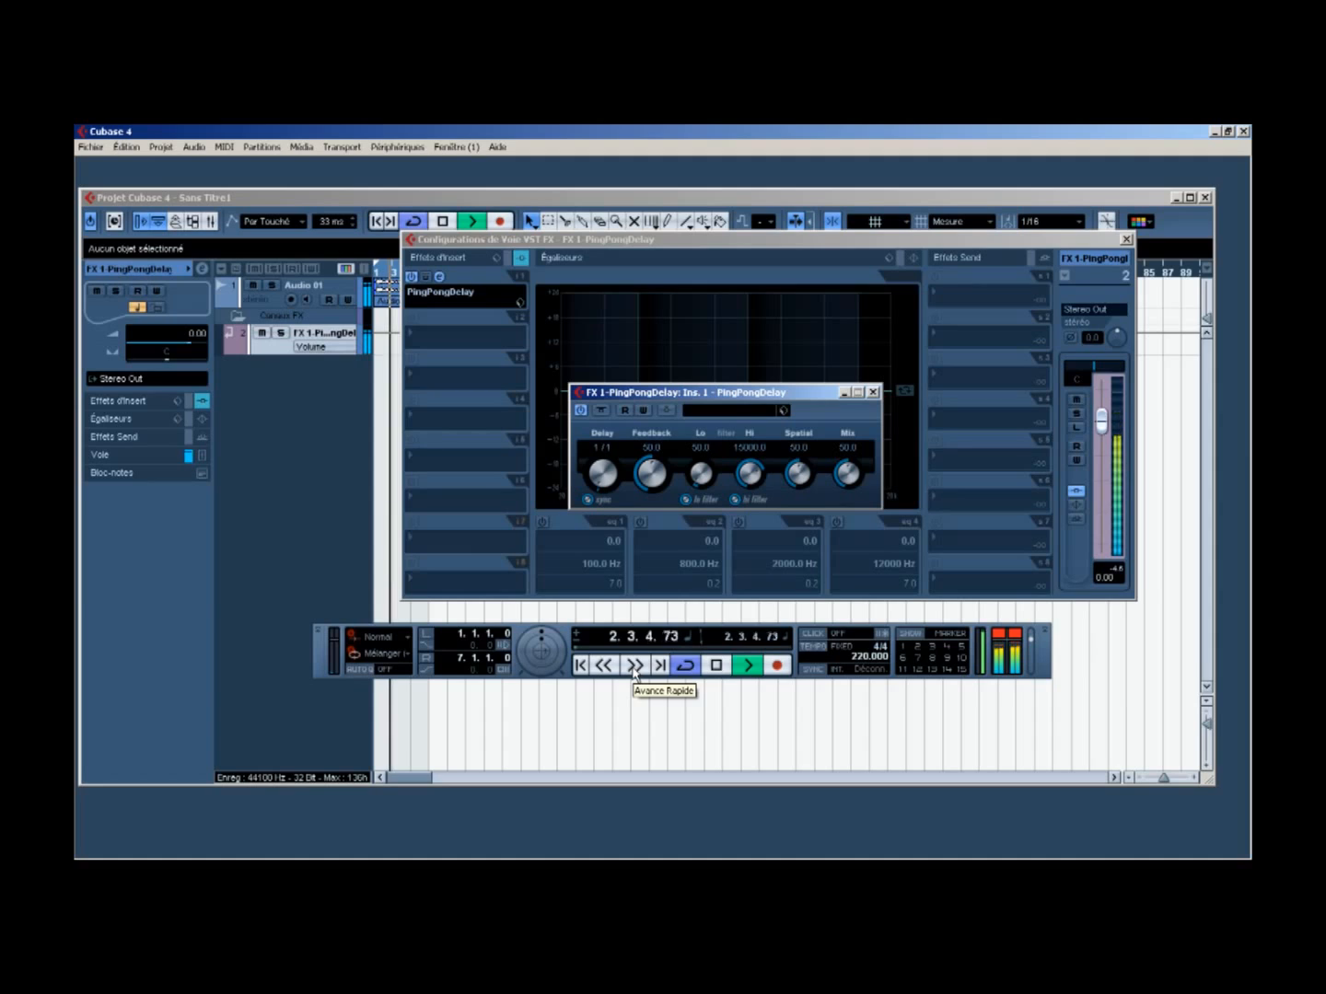
left_click(717, 665)
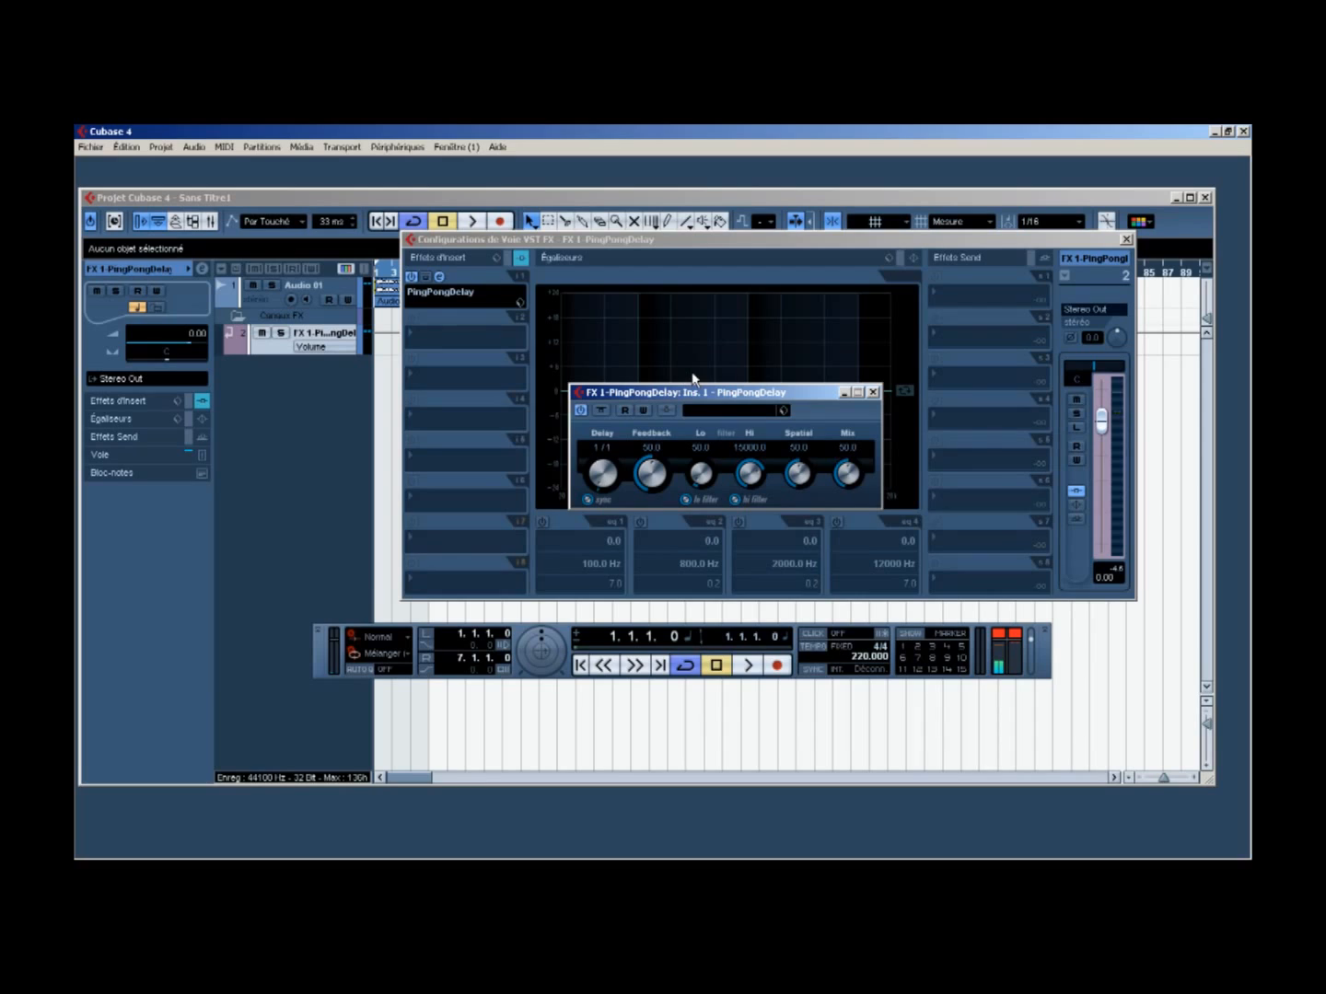
Turn the PingPongDelay Mix down to 0.0 and start playing back the loop
left_click_drag(724, 394, 725, 370)
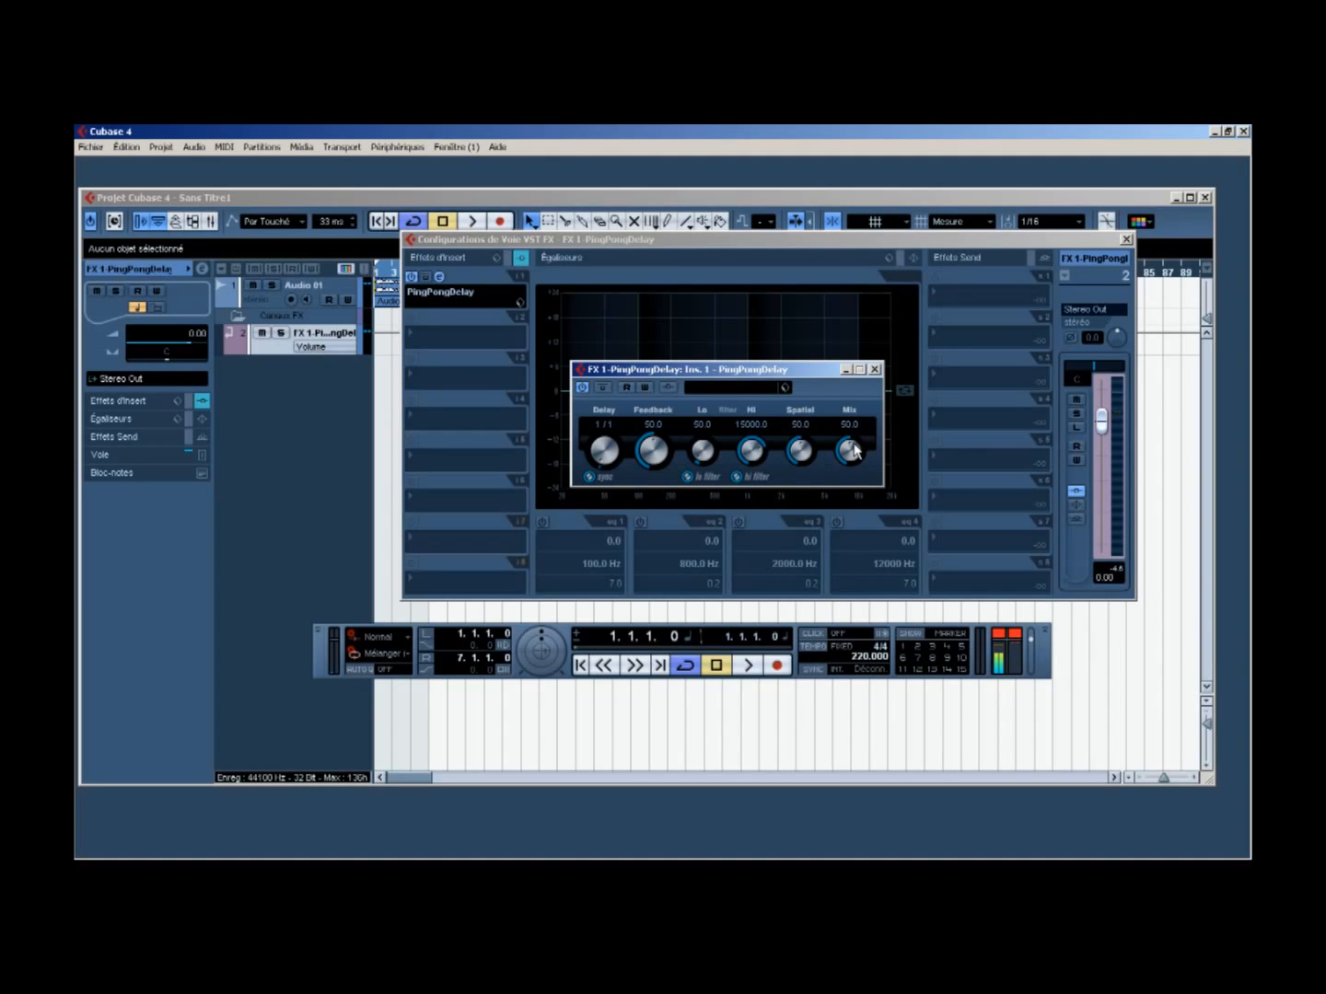
left_click_drag(856, 450, 864, 473)
mouse_move(851, 455)
left_mouse_down()
mouse_move(857, 436)
mouse_move(828, 418)
mouse_move(842, 499)
mouse_move(835, 462)
left_mouse_up()
left_click_drag(846, 463, 856, 479)
left_click_drag(854, 459, 827, 505)
key("space")
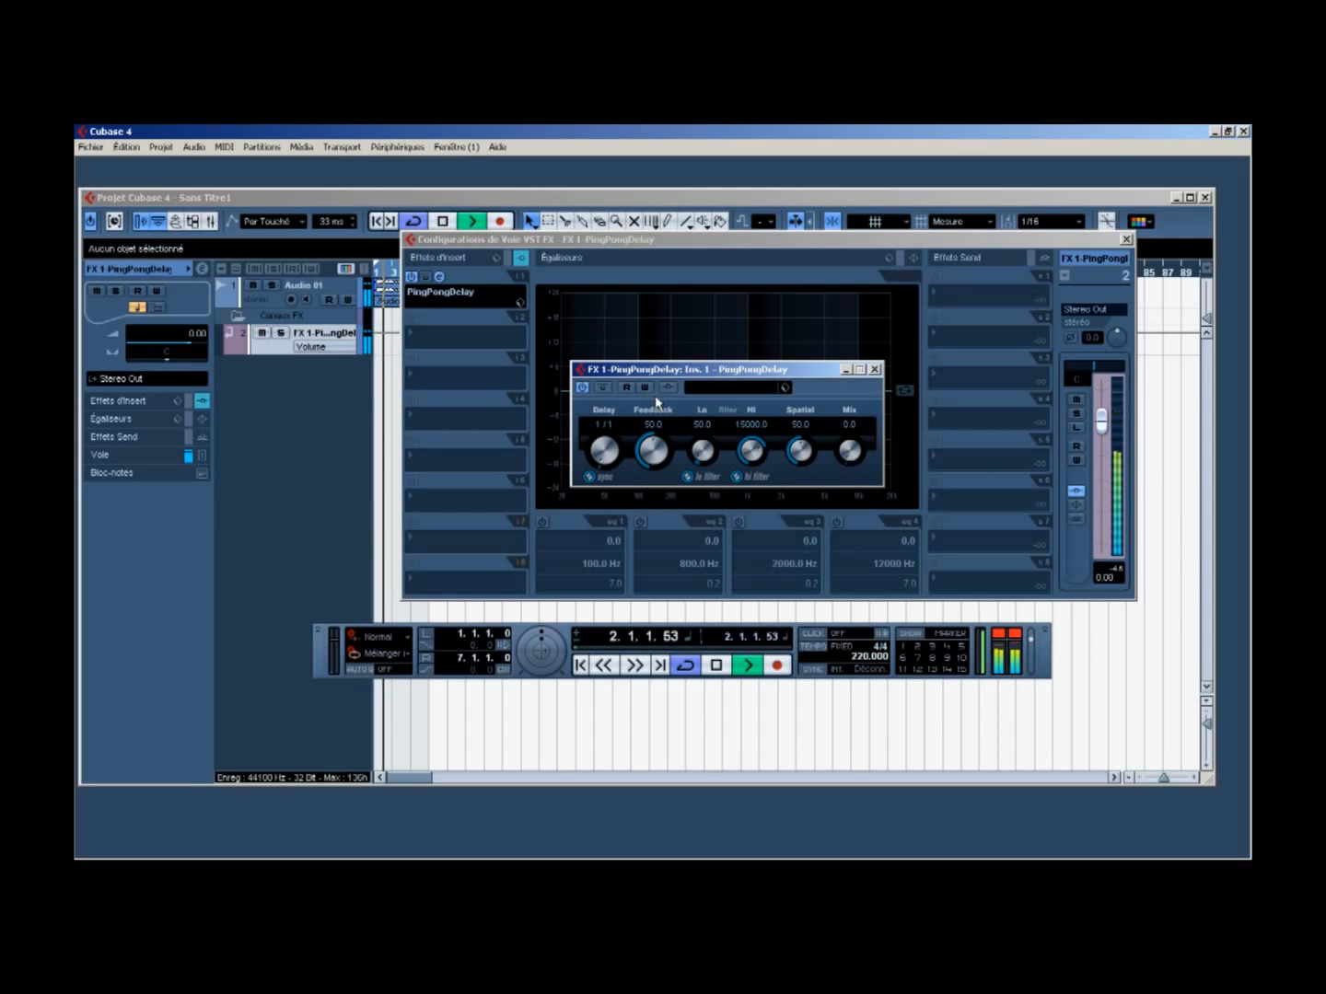
Compare the sound with PingPongDelay deactivated and activated during playback, leave the effect active and stop playback
left_click(584, 388)
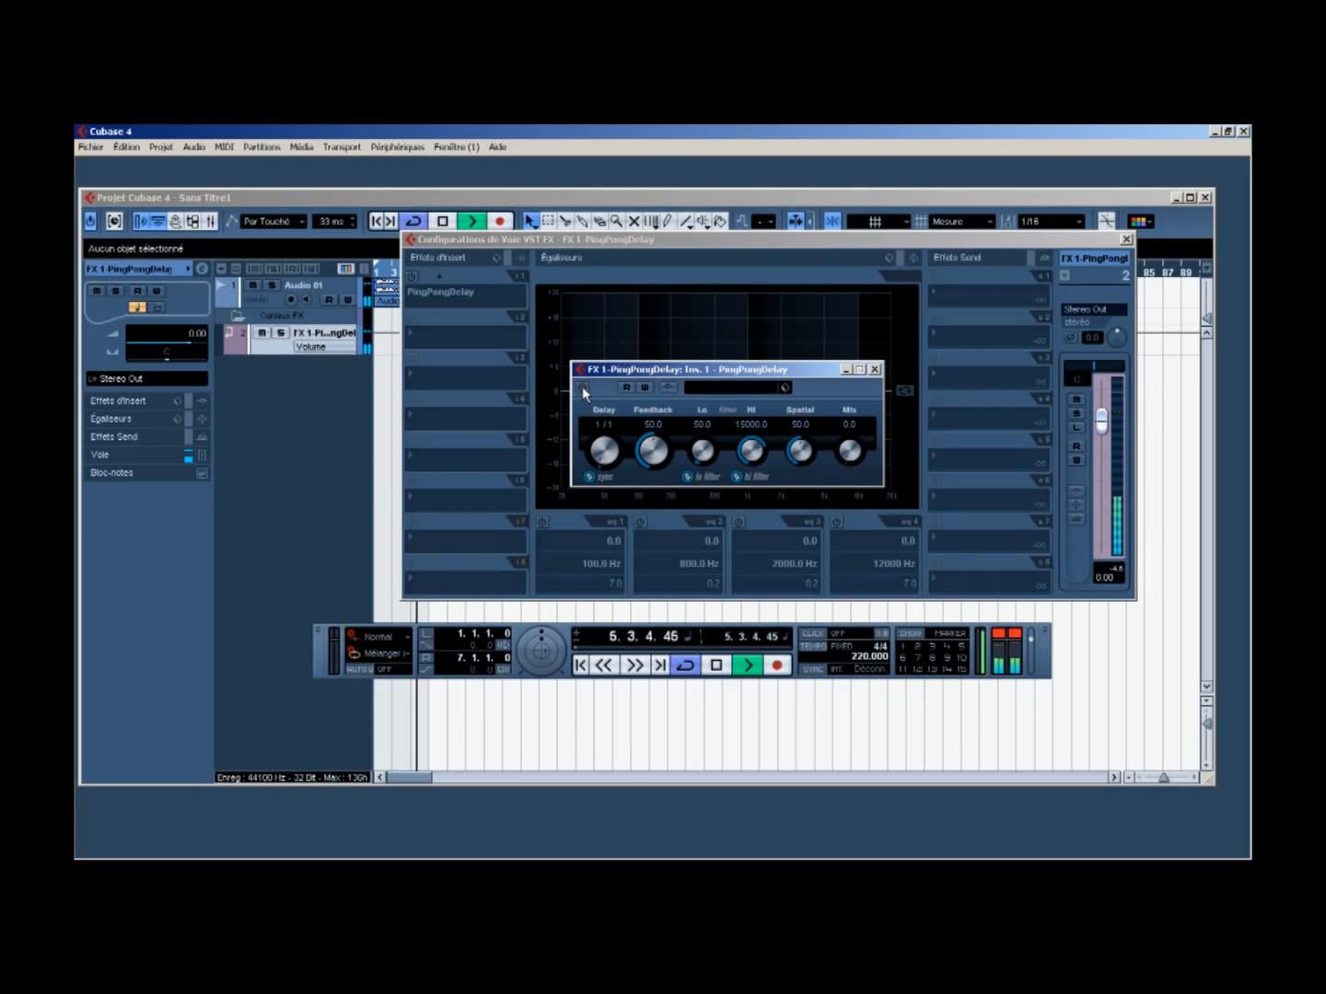
left_click(584, 387)
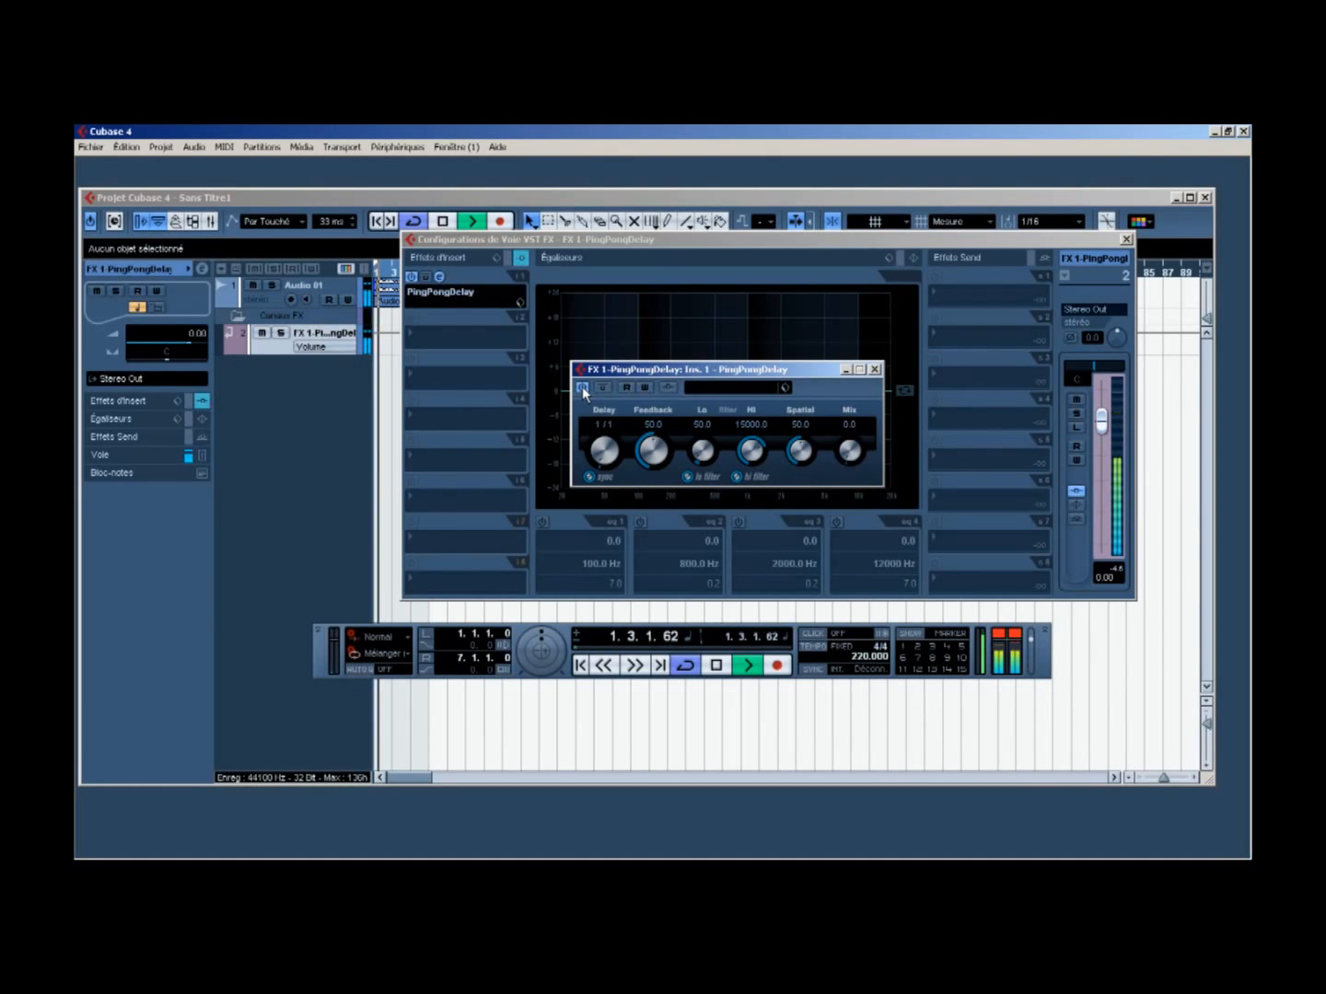
left_click(583, 387)
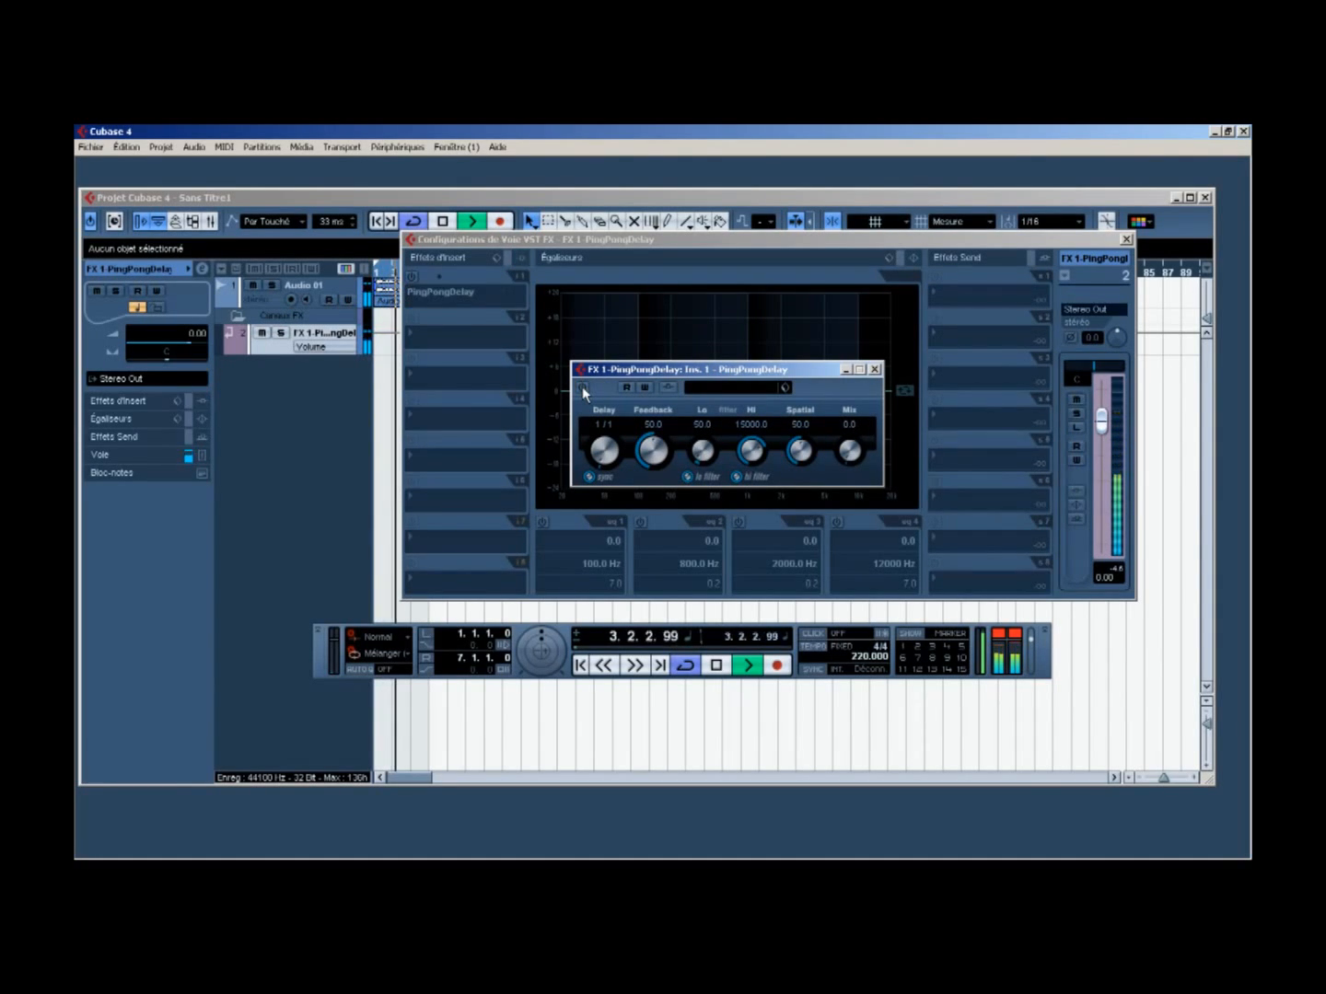
left_click(583, 388)
key("space")
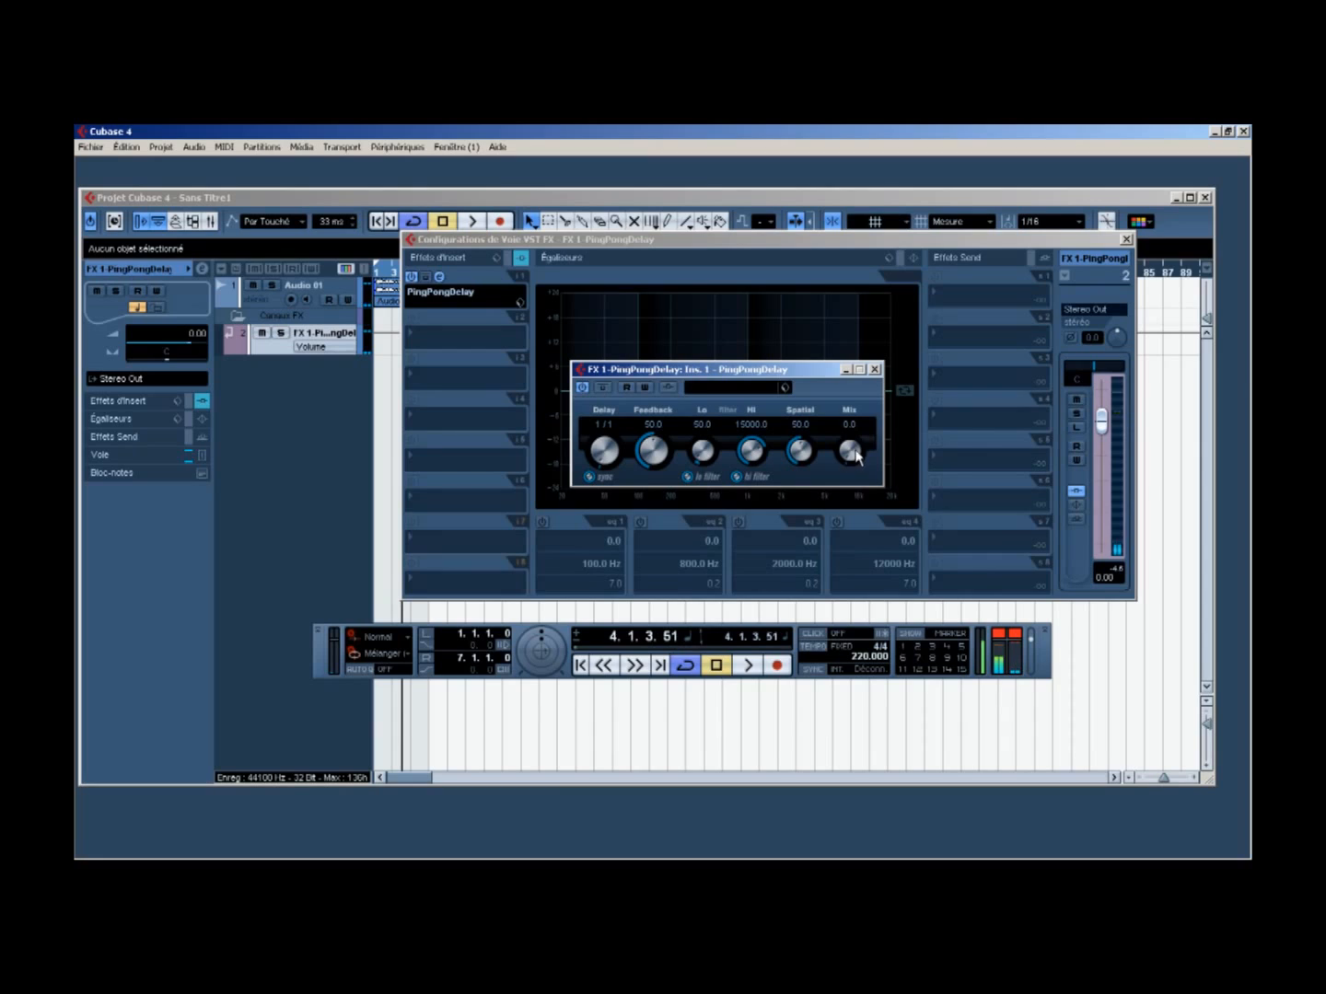
Set the PingPongDelay Mix to 100.0 and play back a passage of the loop
left_click_drag(856, 456, 886, 451)
key("space")
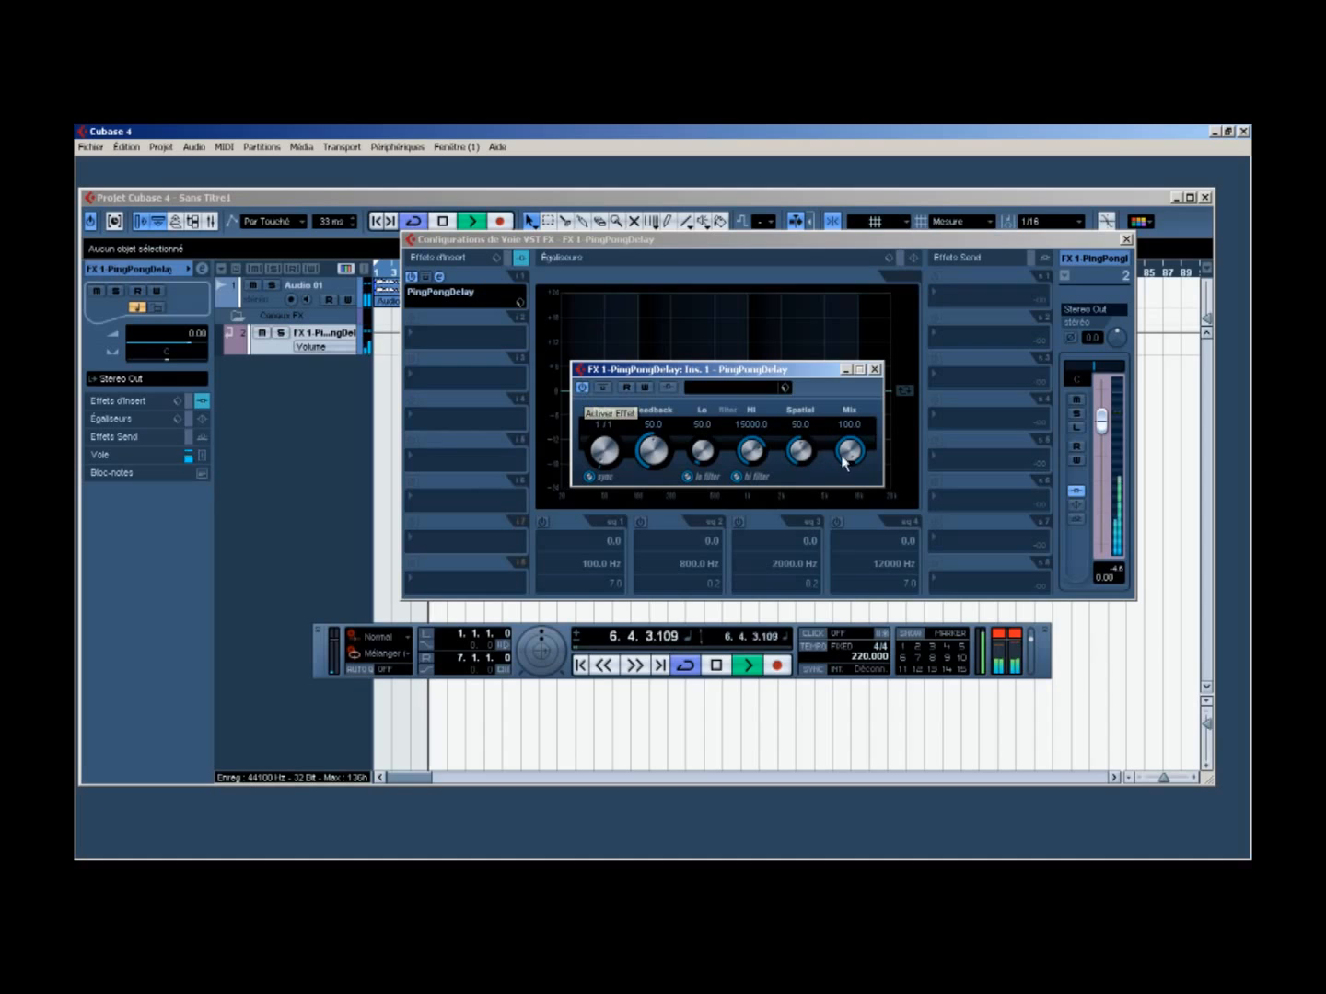
key("space")
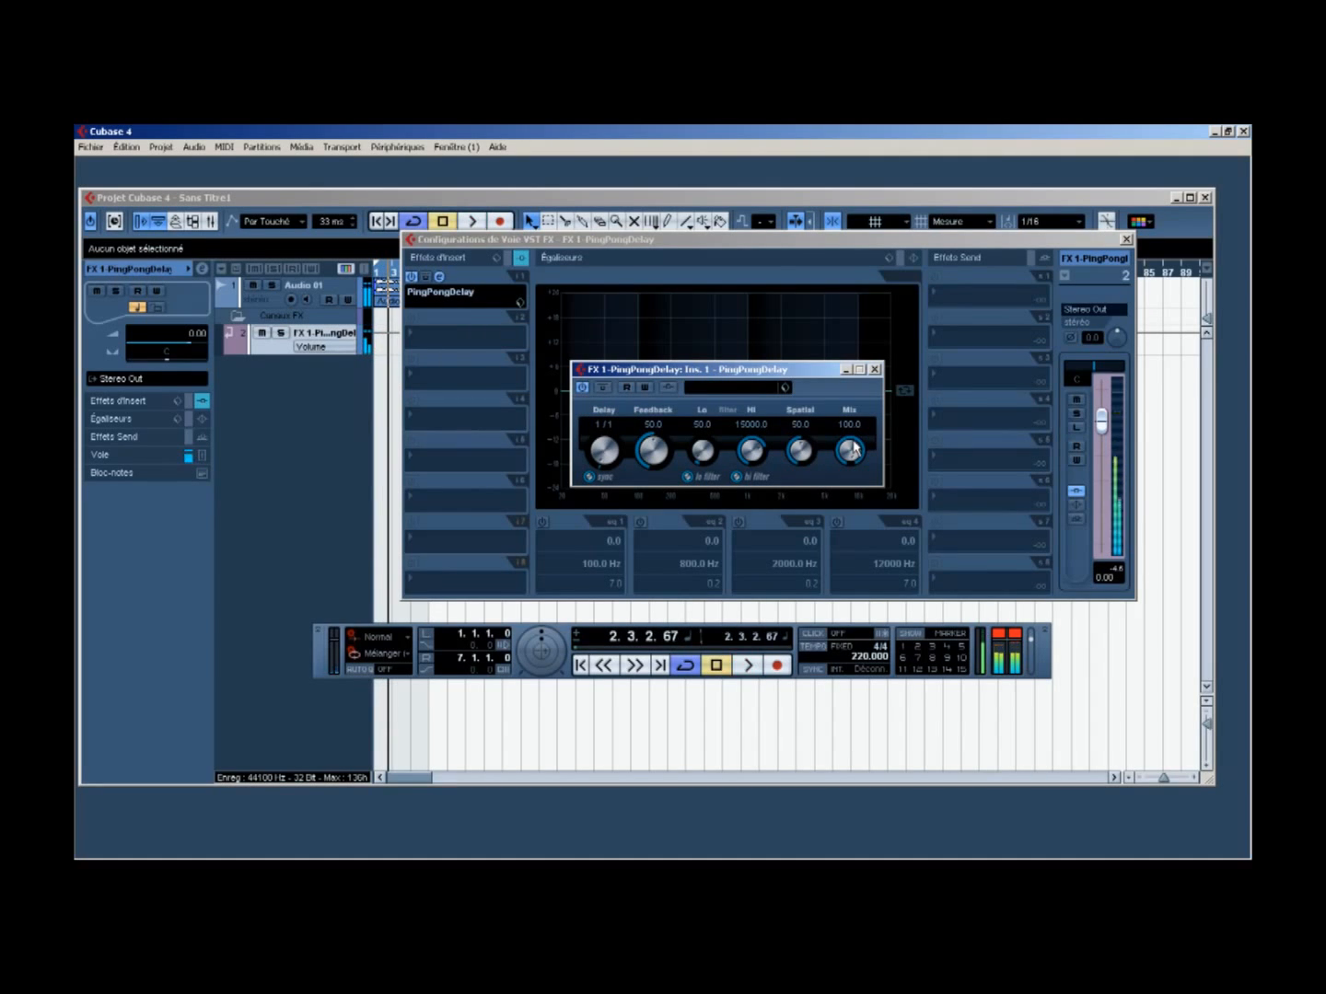